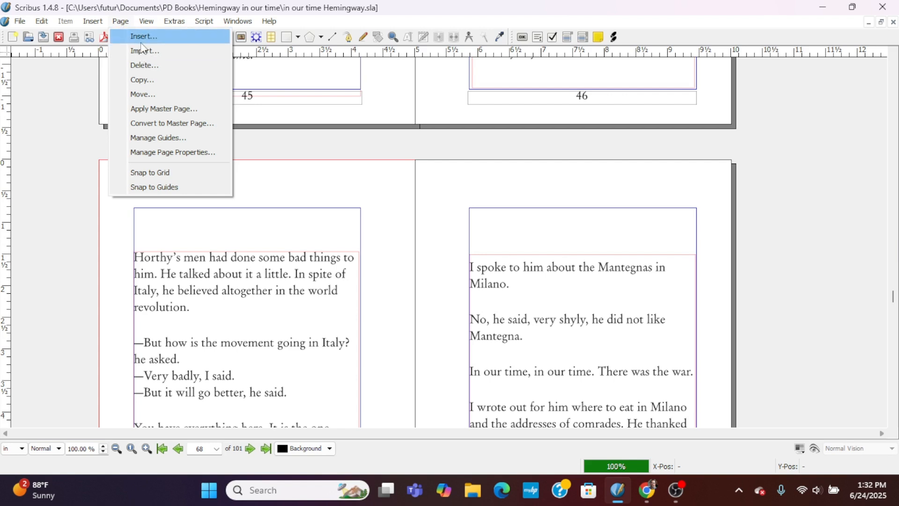
Apply the Main Content Left master page to page 68 only.
left_click(156, 105)
left_click(492, 183)
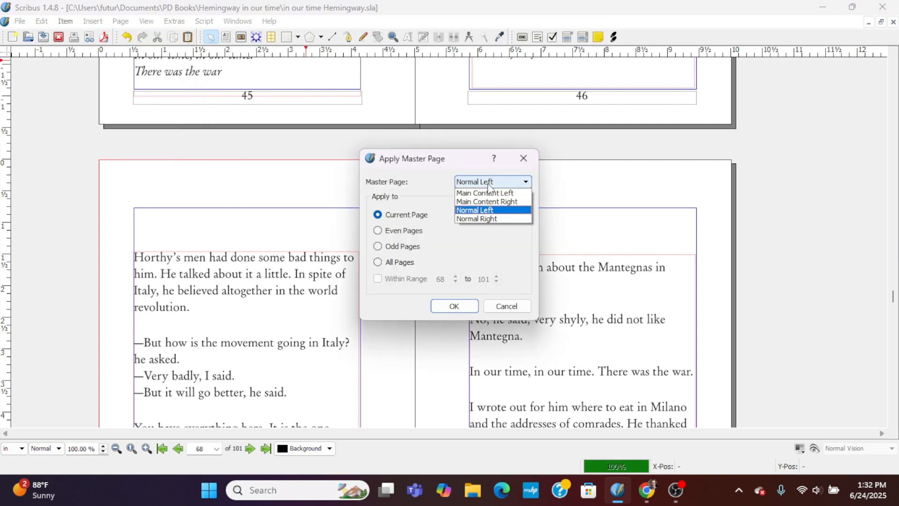
left_click(492, 193)
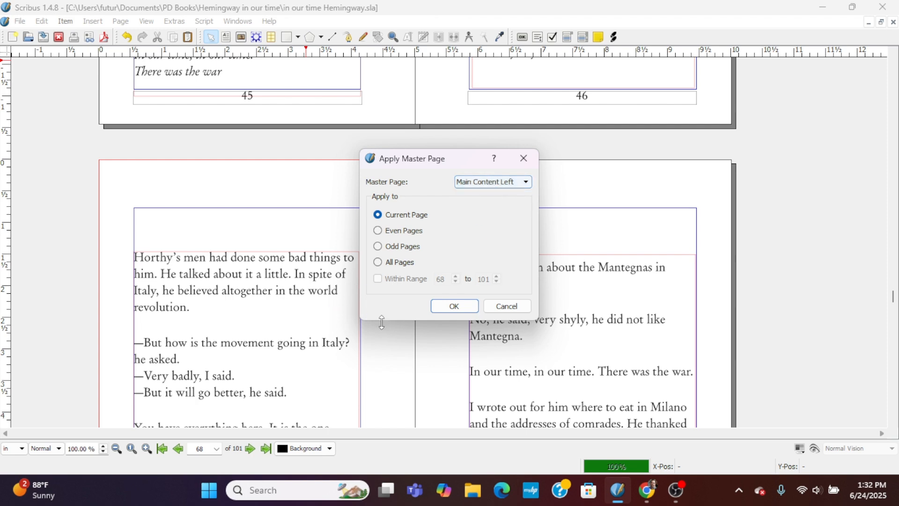
left_click(456, 306)
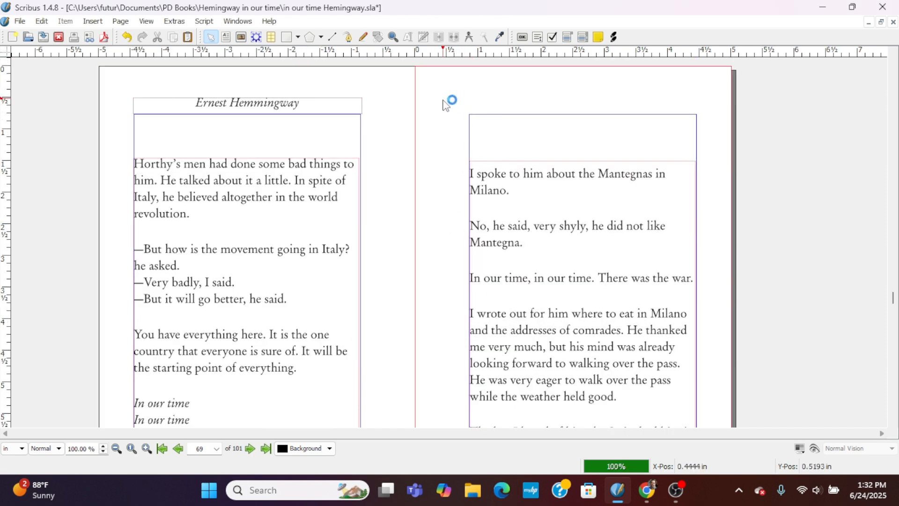
Apply the Main Content Right master page to page 69 only.
left_click(136, 22)
mouse_move(121, 21)
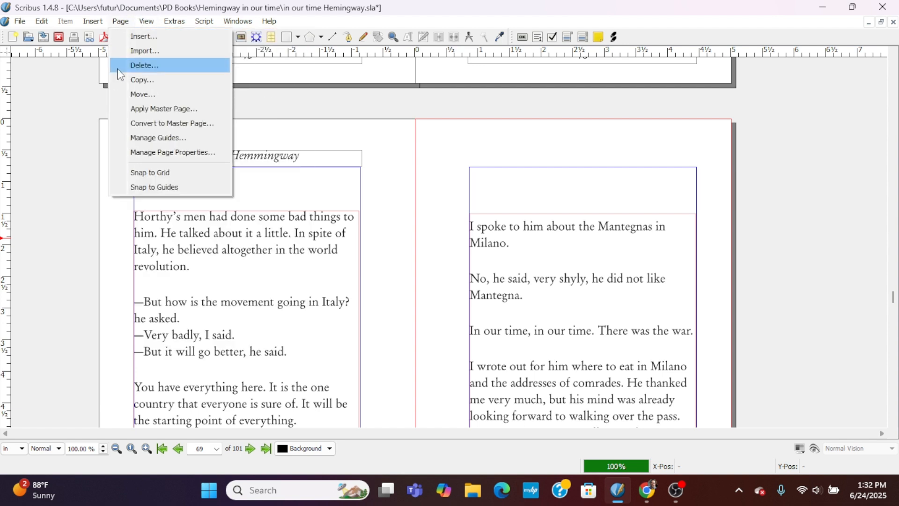
left_click(140, 110)
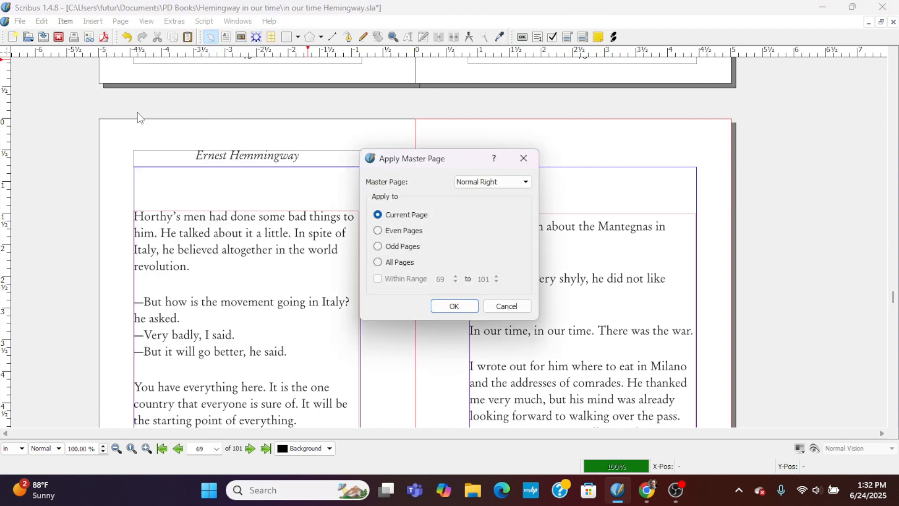
left_click(517, 187)
left_click(502, 199)
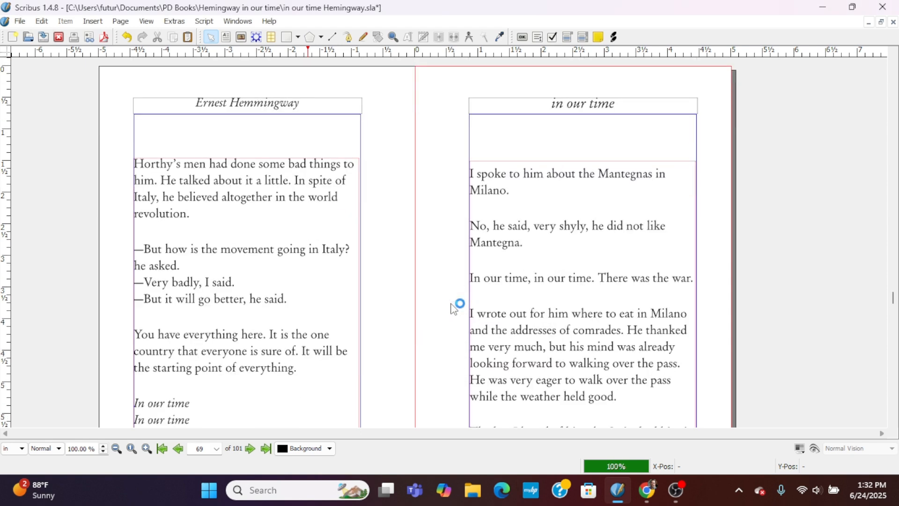
Copy the chapter XI image frame on page 65.
scroll(453, 309, "down", 10)
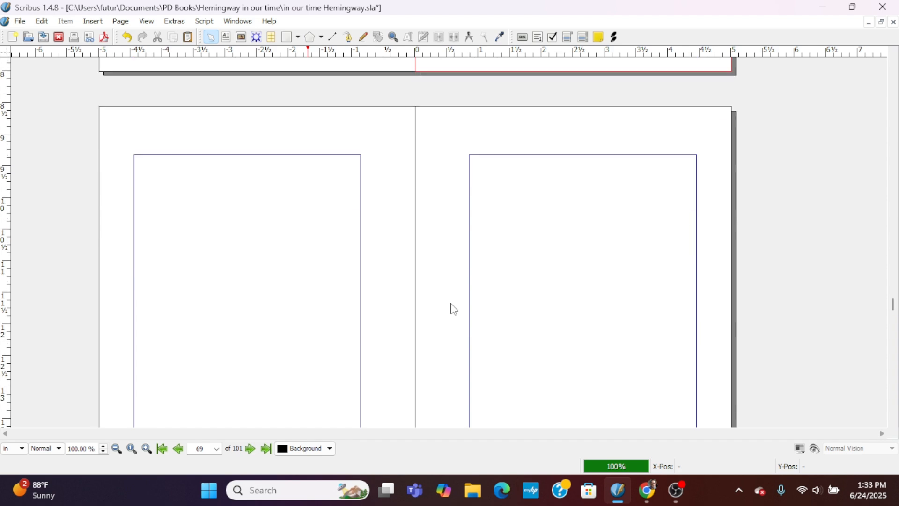
scroll(453, 309, "up", 15)
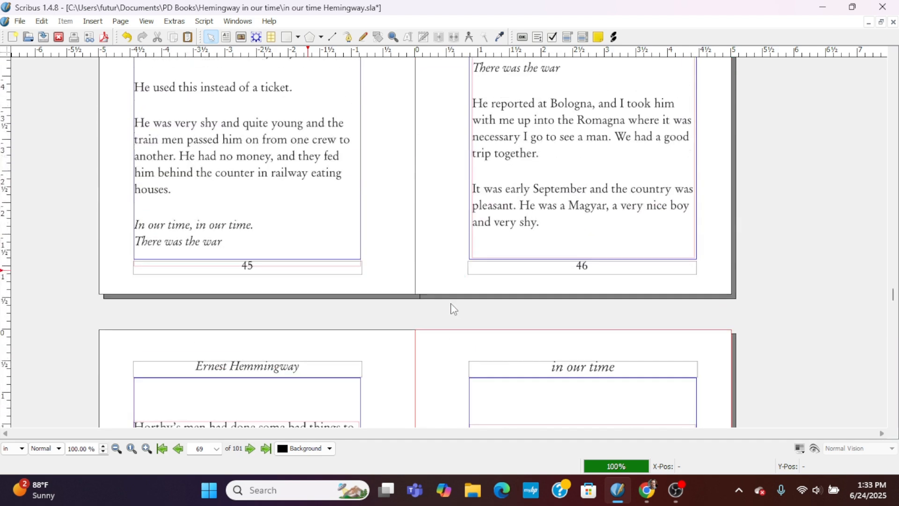
scroll(454, 309, "up", 10)
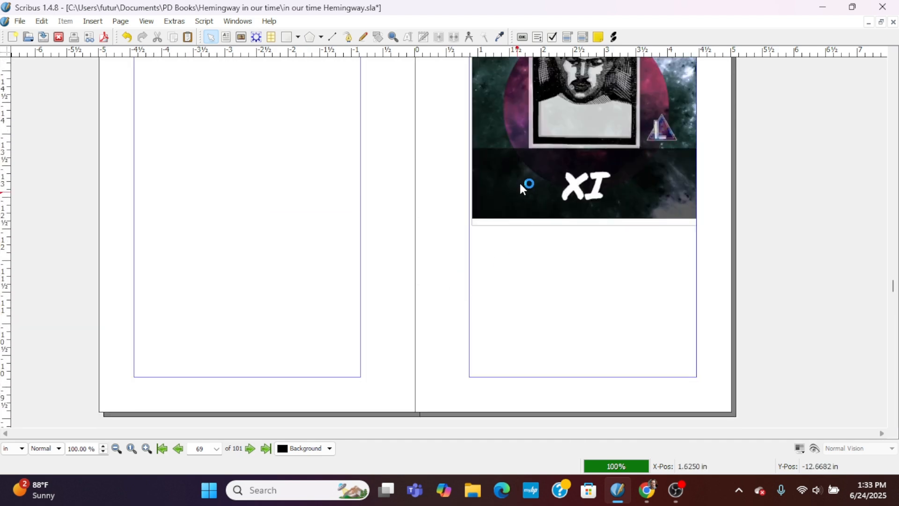
left_click(524, 188)
right_click(539, 156)
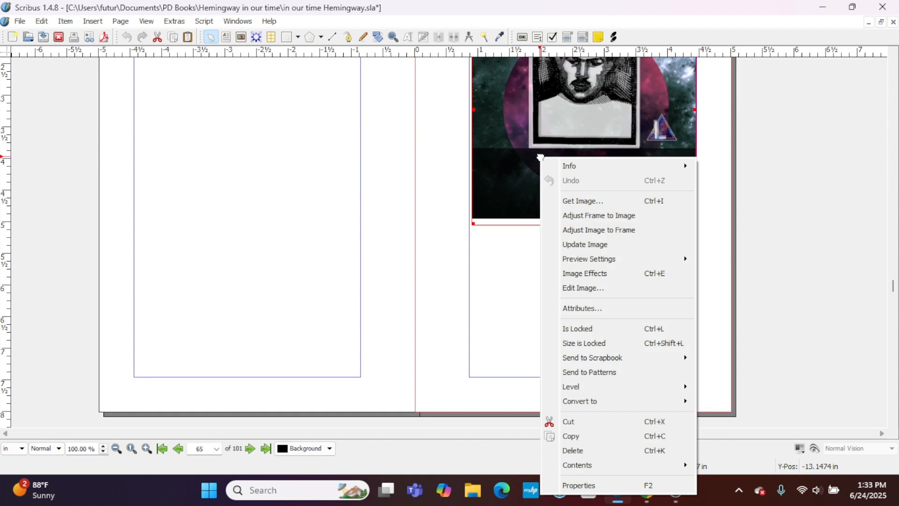
left_click(582, 437)
Paste the copied chapter image frame onto the blank page 71.
scroll(502, 331, "down", 10)
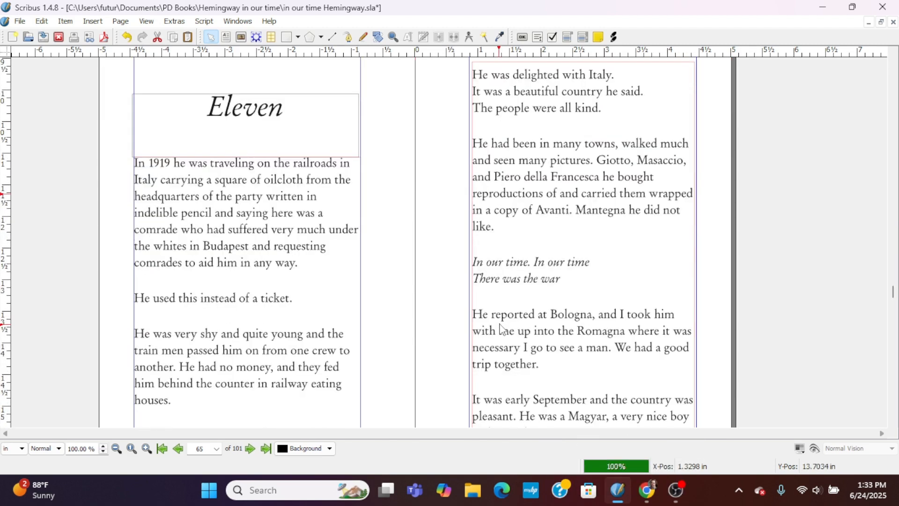
scroll(502, 330, "down", 15)
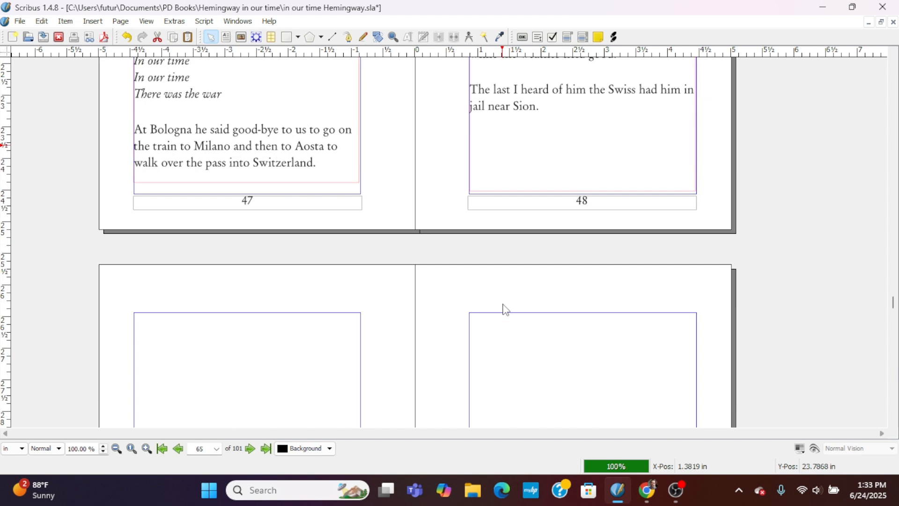
scroll(504, 306, "down", 4)
left_click(434, 201)
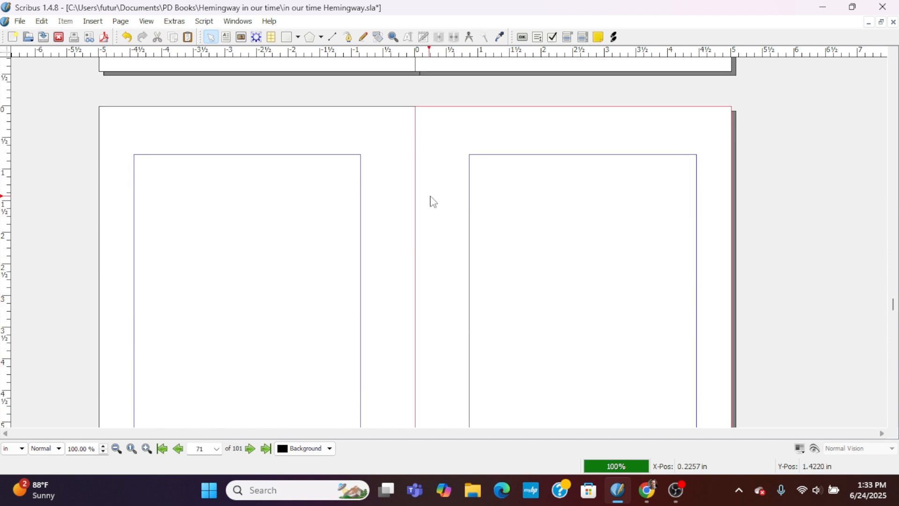
key("ctrl+v")
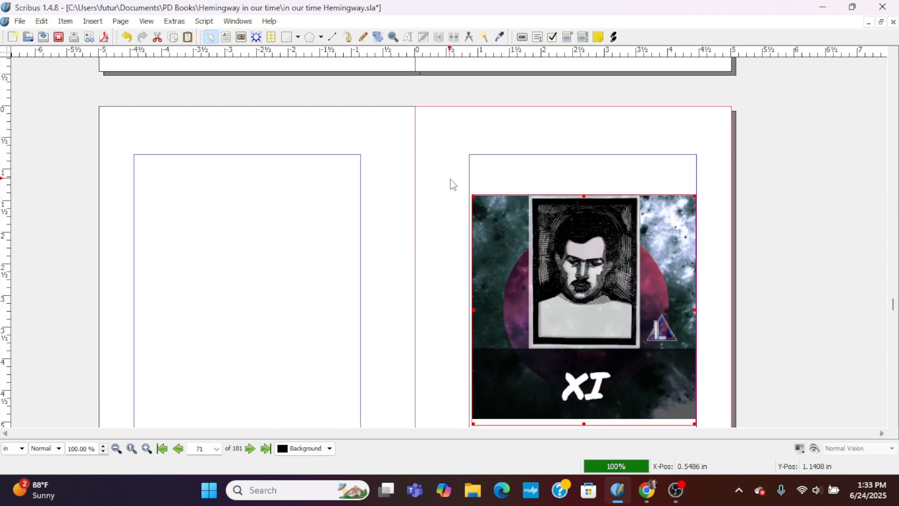
Replace the picture in the pasted frame on page 71 with 12 base.png from the Chapter Images folder.
right_click(548, 335)
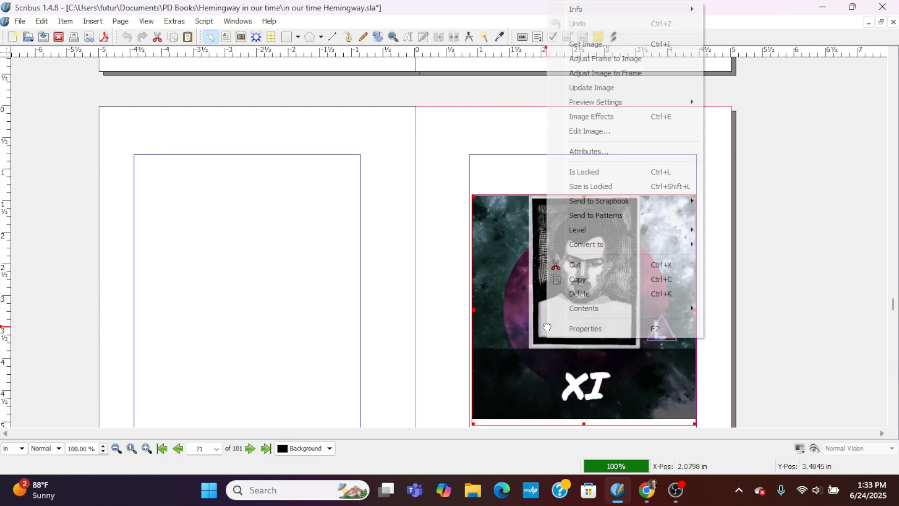
left_click(590, 44)
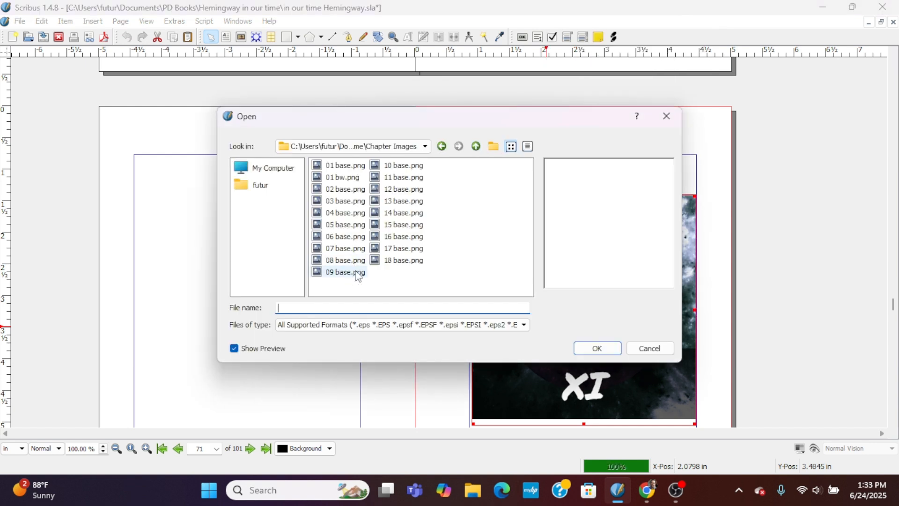
left_click(400, 190)
left_click(598, 348)
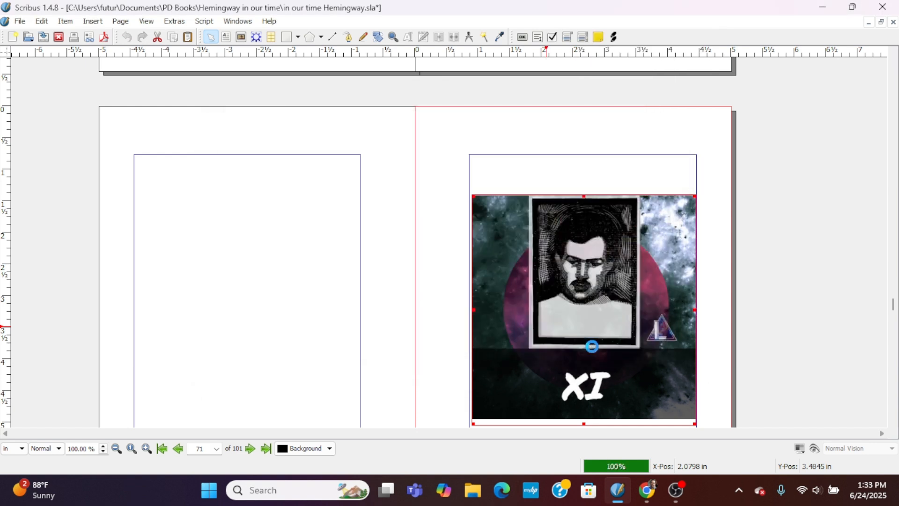
Copy the "Ten" heading frame together with the body text frames on both pages of that chapter's opening spread.
scroll(473, 337, "down", 6)
scroll(474, 335, "down", 4)
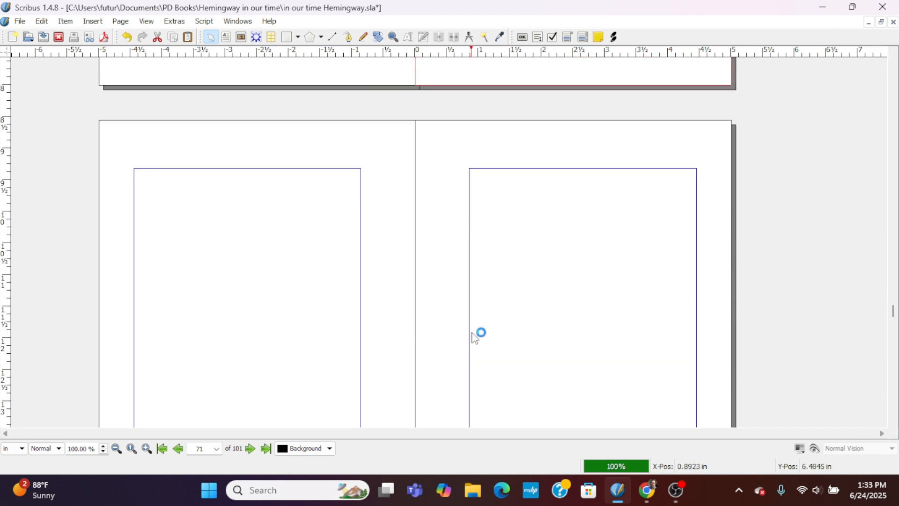
scroll(367, 298, "up", 12)
scroll(369, 301, "up", 15)
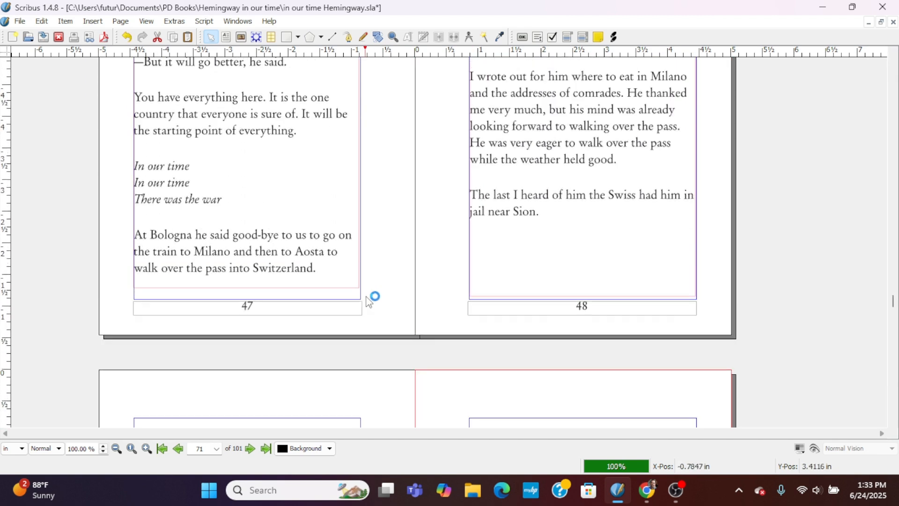
scroll(369, 301, "up", 15)
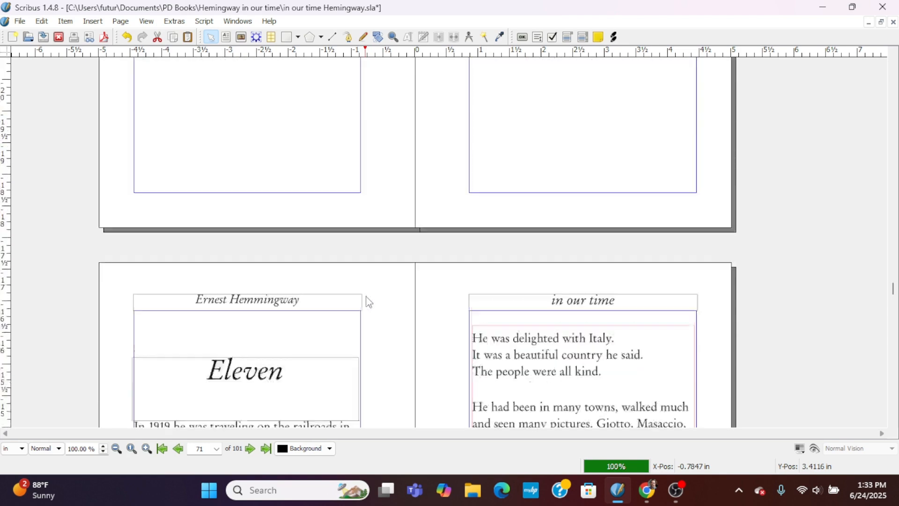
scroll(369, 301, "up", 15)
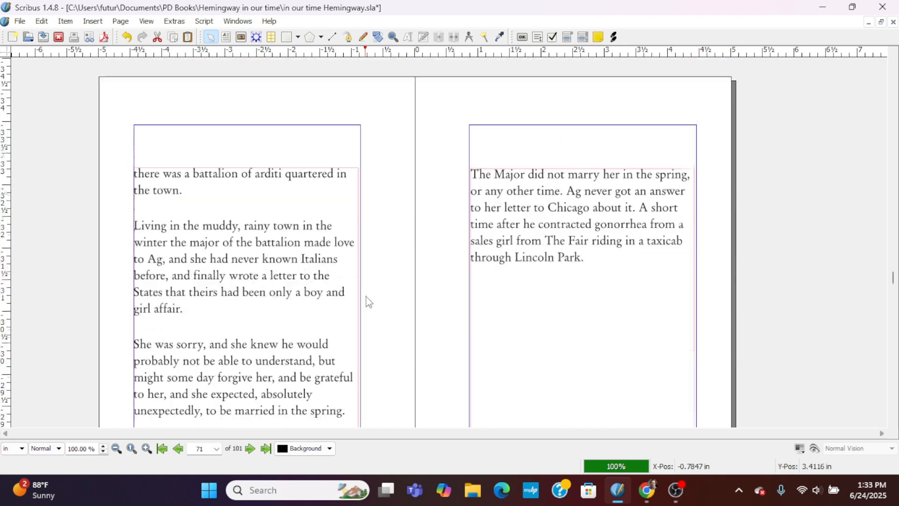
scroll(368, 301, "up", 15)
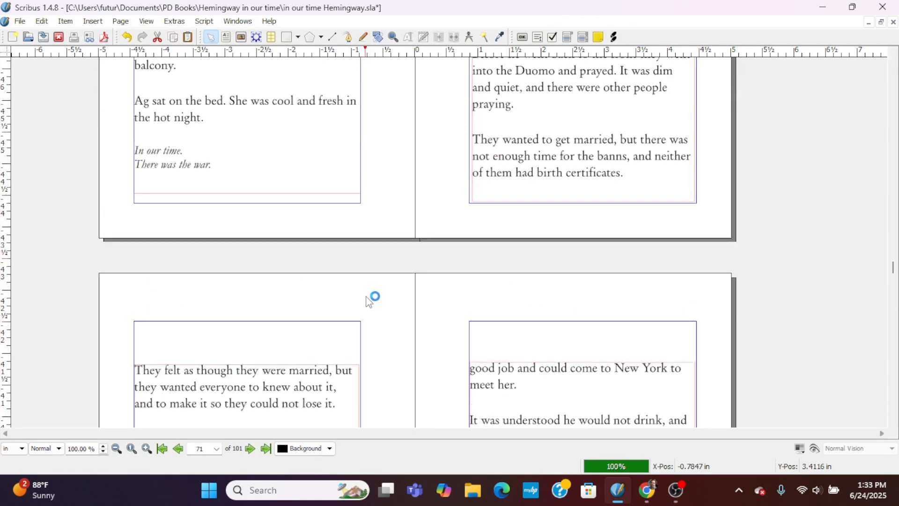
scroll(369, 301, "down", 1)
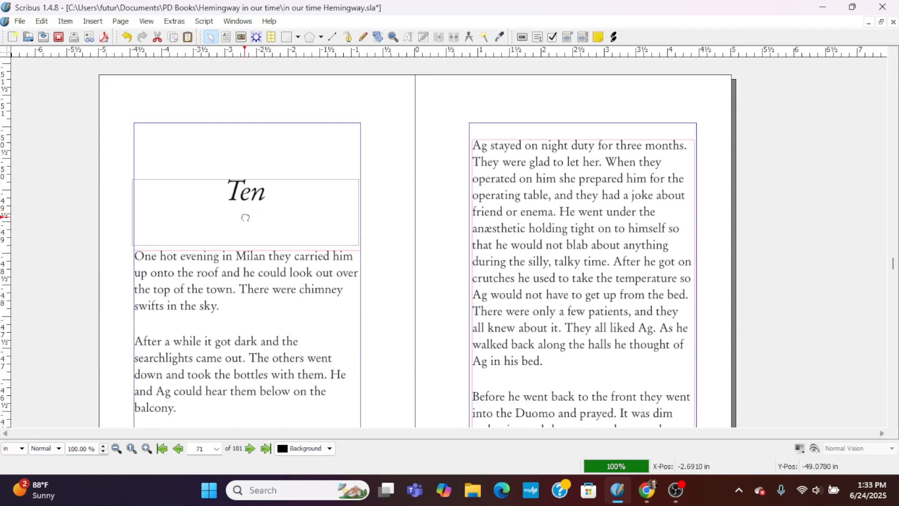
left_click(244, 220)
left_click(239, 308, "shift")
left_click(533, 296, "shift")
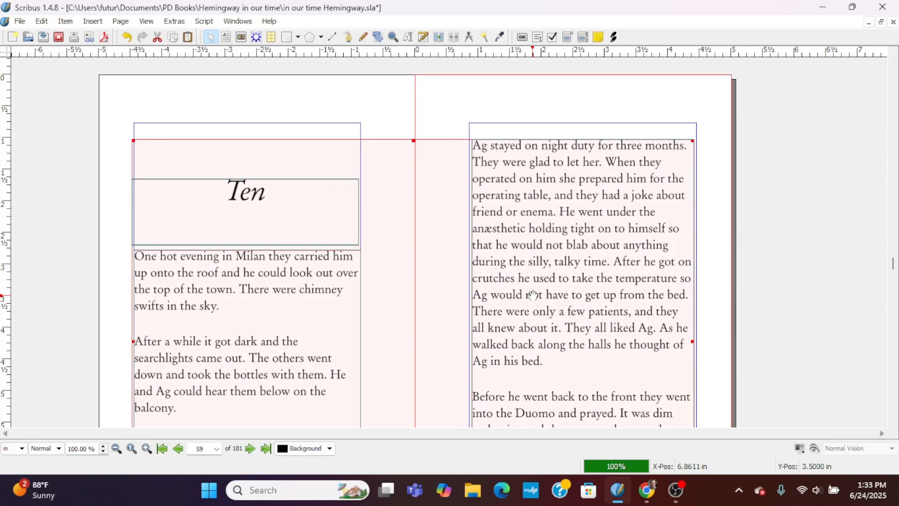
right_click(532, 296)
left_click(588, 252)
Paste the copied heading and text frames onto the blank spread of pages 72 and 73.
left_click_drag(895, 270, 887, 308)
scroll(800, 290, "down", 4)
scroll(785, 289, "down", 20)
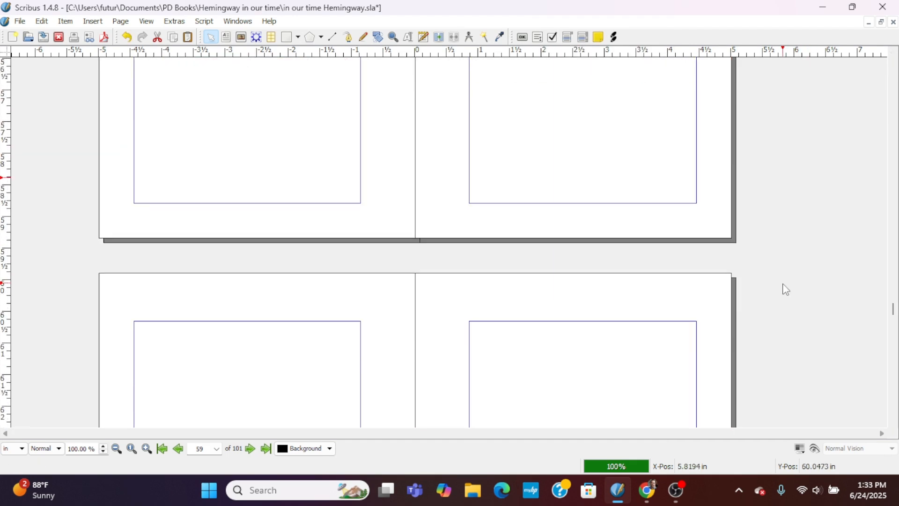
left_click(457, 159)
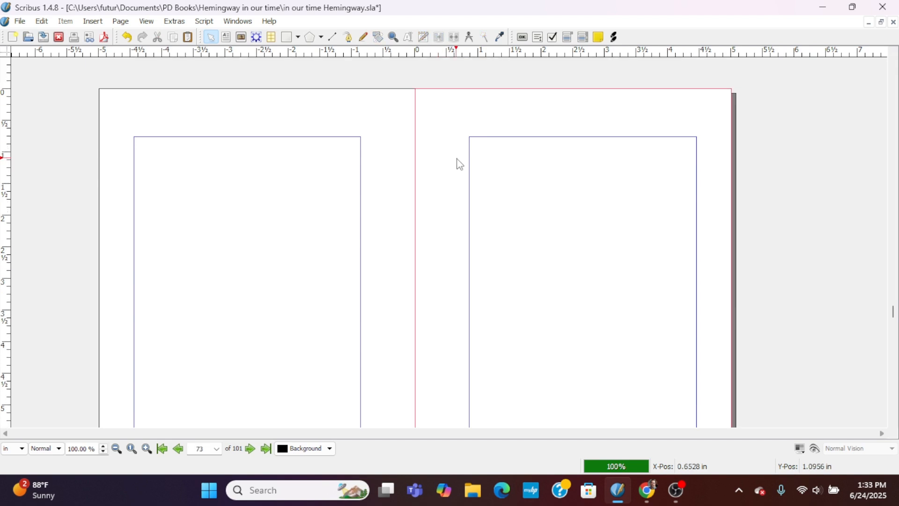
key("ctrl+v")
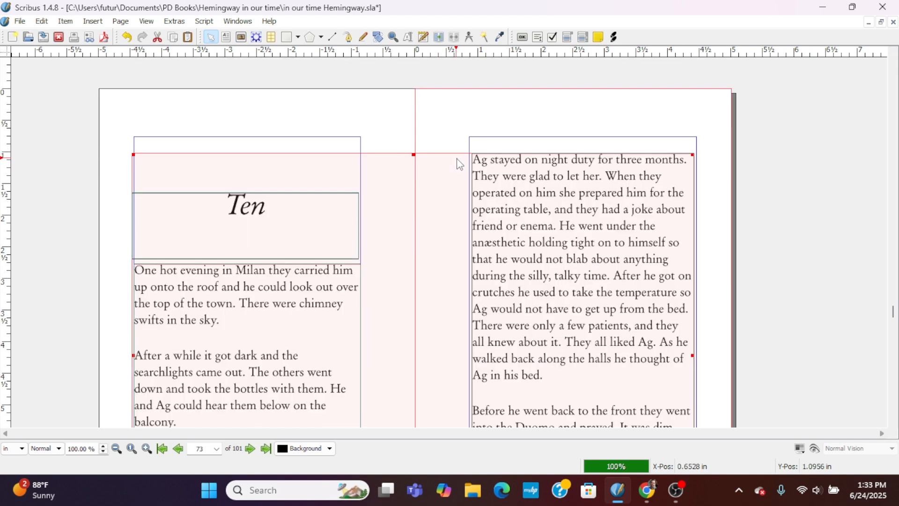
Change the pasted chapter heading on page 72 to "Twelve".
left_click(276, 130)
left_click(251, 206)
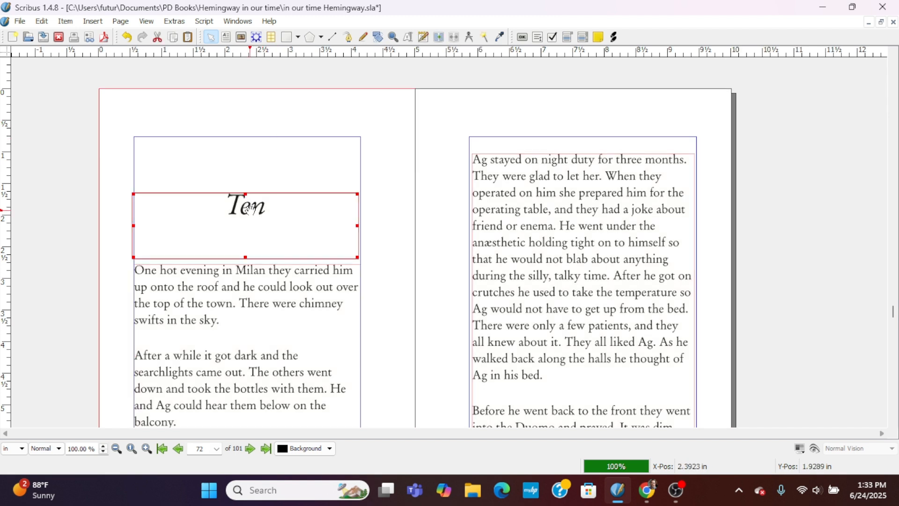
double_click(254, 217)
key("BackSpace")
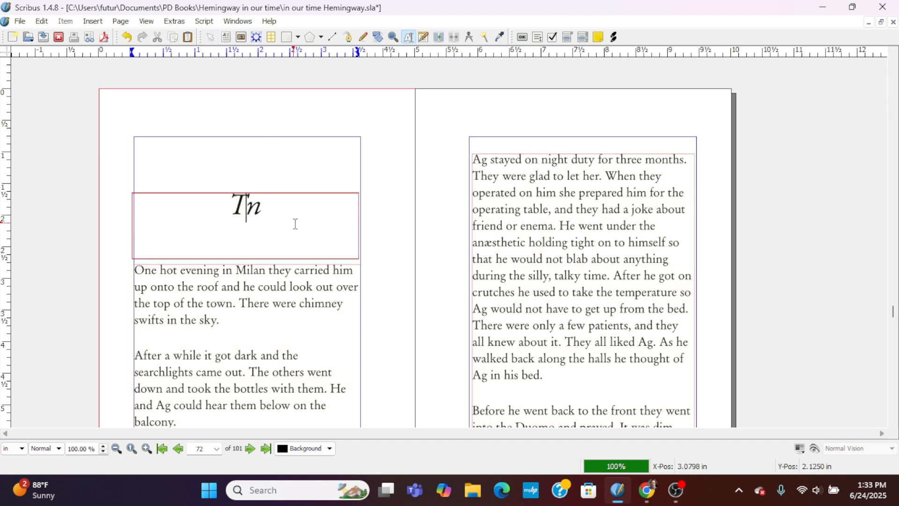
type("welve")
key("Delete")
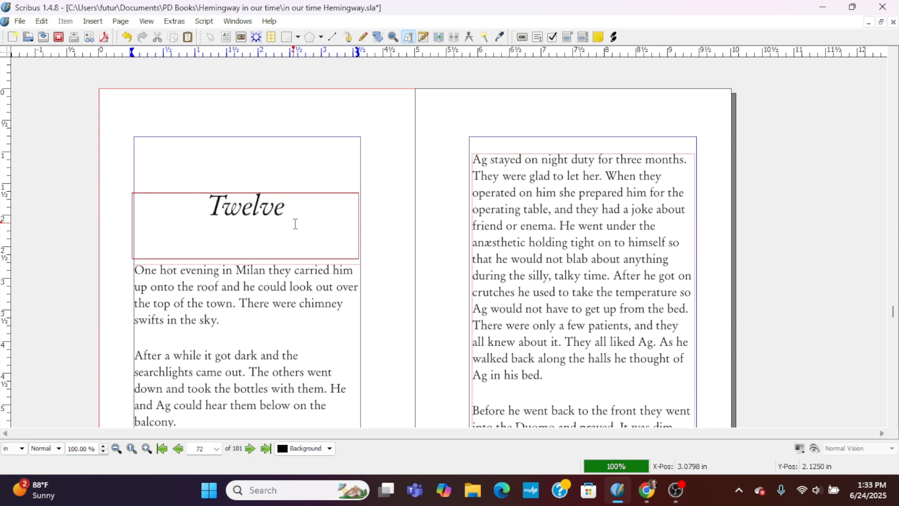
Place the cursor in page 72's body text, copy the full Chapter 12 text from the Google Docs manuscript in Chrome, and return to Scribus.
left_click(286, 318)
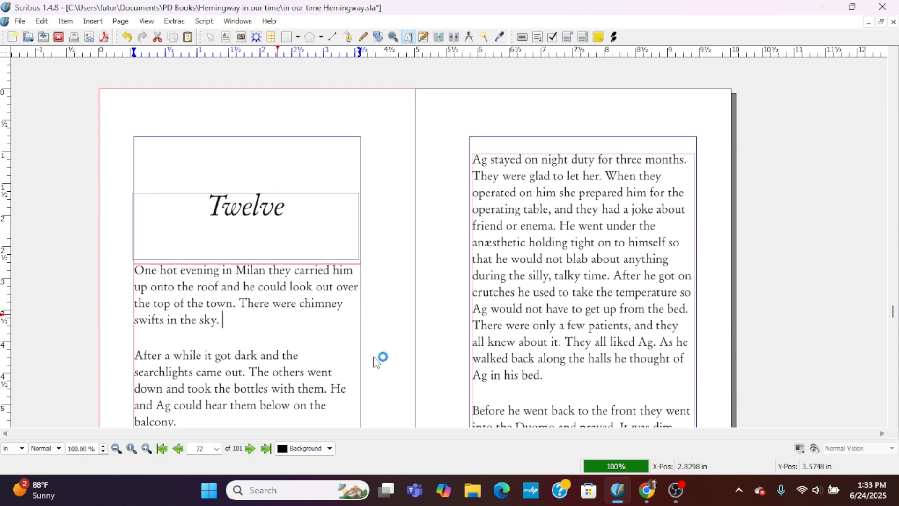
left_click(648, 491)
scroll(369, 359, "down", 4)
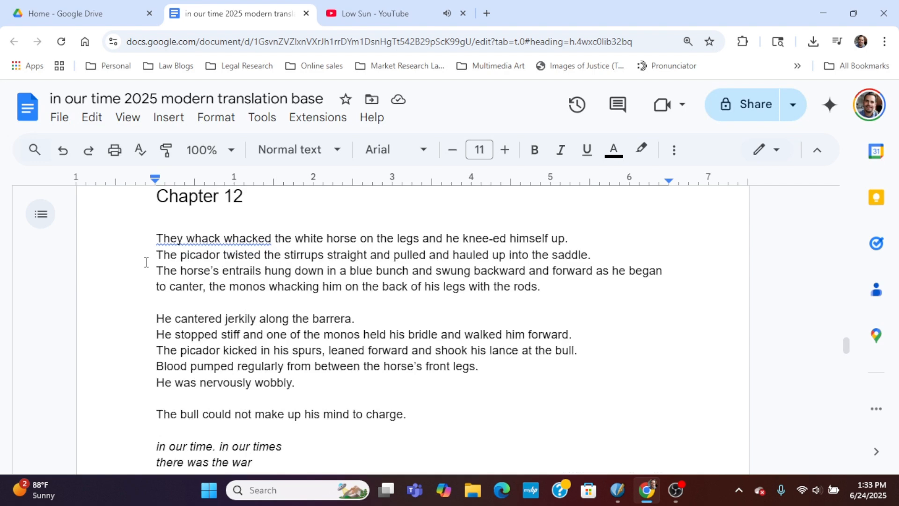
left_click_drag(156, 244, 295, 336)
right_click(261, 255)
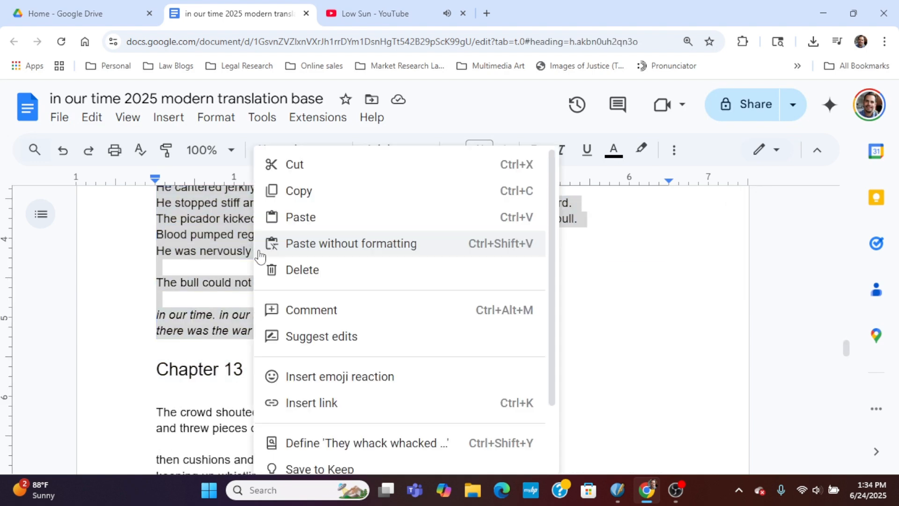
left_click(305, 200)
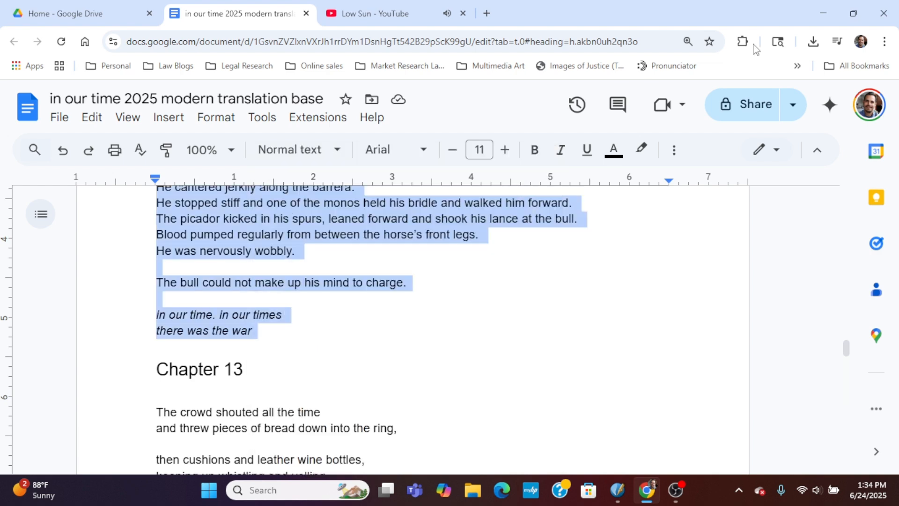
left_click(811, 11)
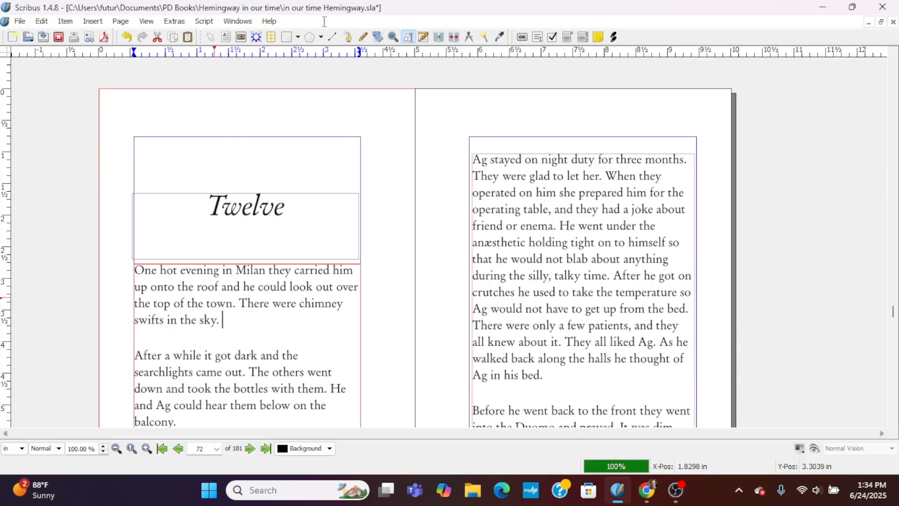
Replace page 72's old body text with the copied Chapter 12 text in the Story Editor.
left_click(425, 37)
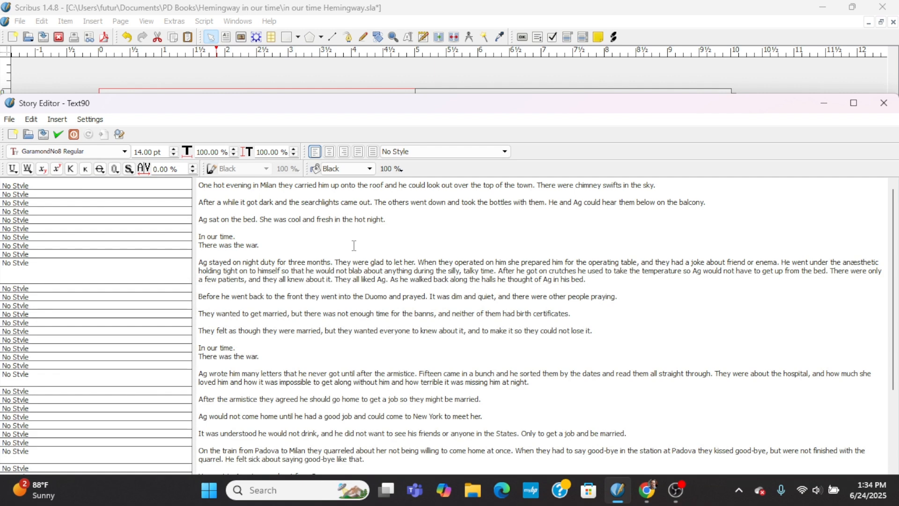
key("ctrl+a")
key("Delete")
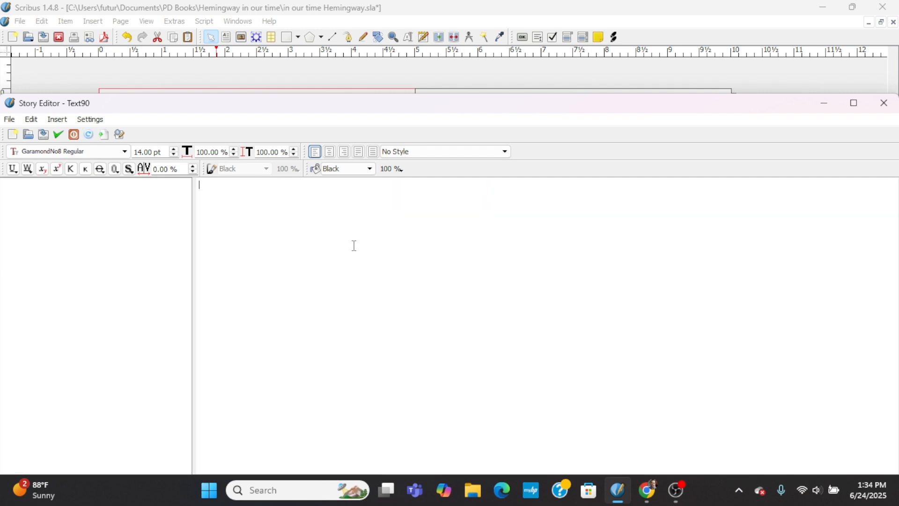
key("ctrl+v")
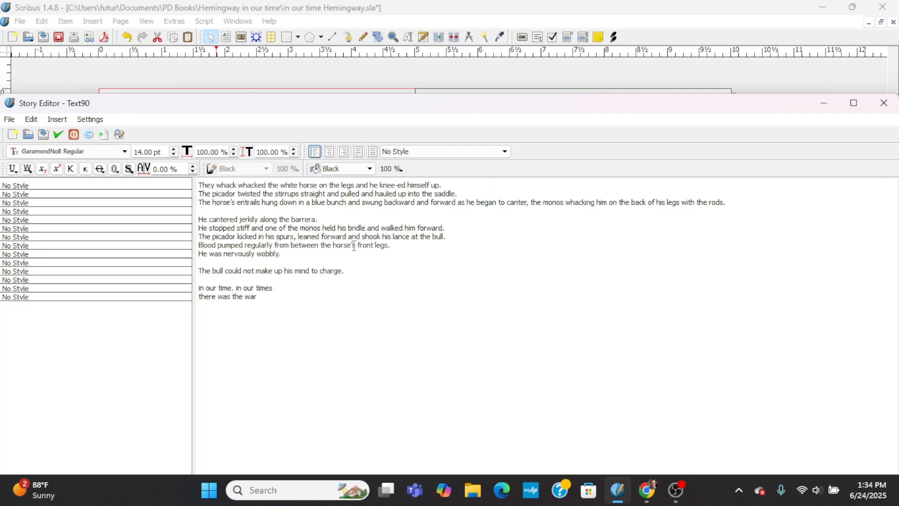
Set the closing lines "in our time. in our times / there was the war" in GaramondNo8 Italic and update the text frame.
key("ctrl+a")
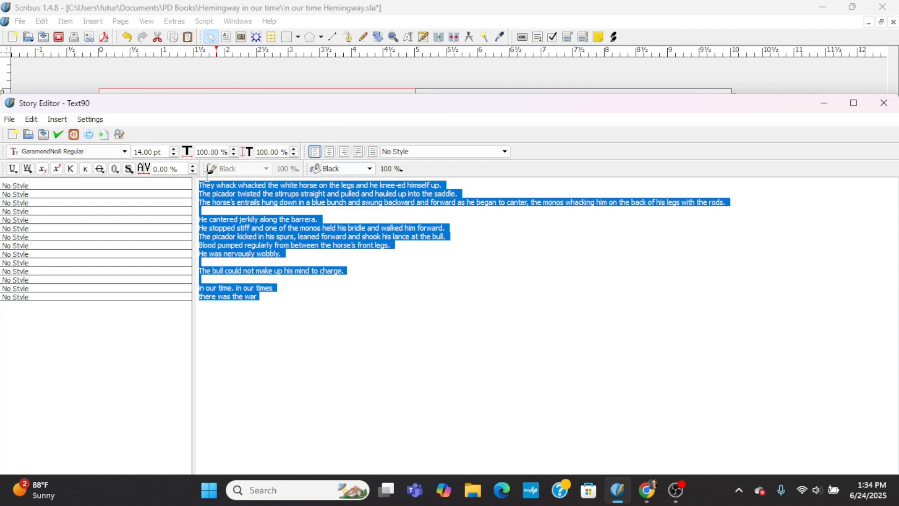
left_click(243, 288)
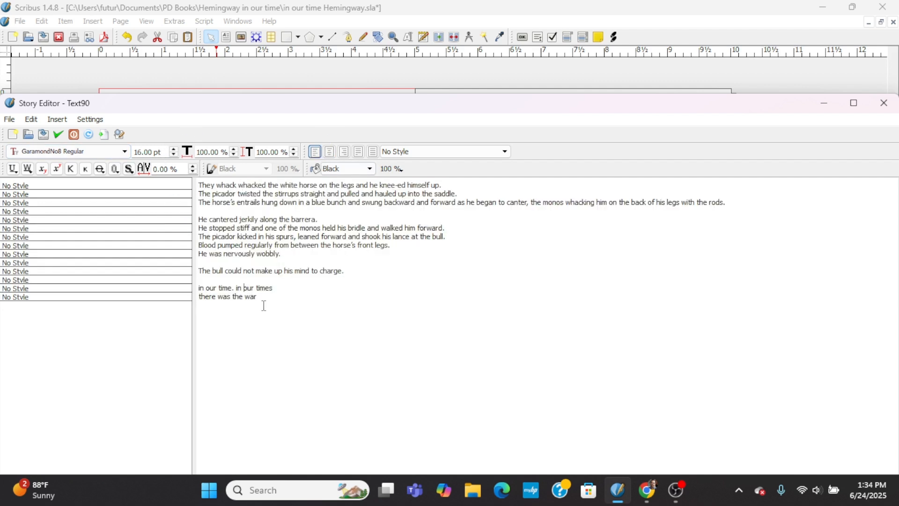
left_click_drag(264, 305, 204, 289)
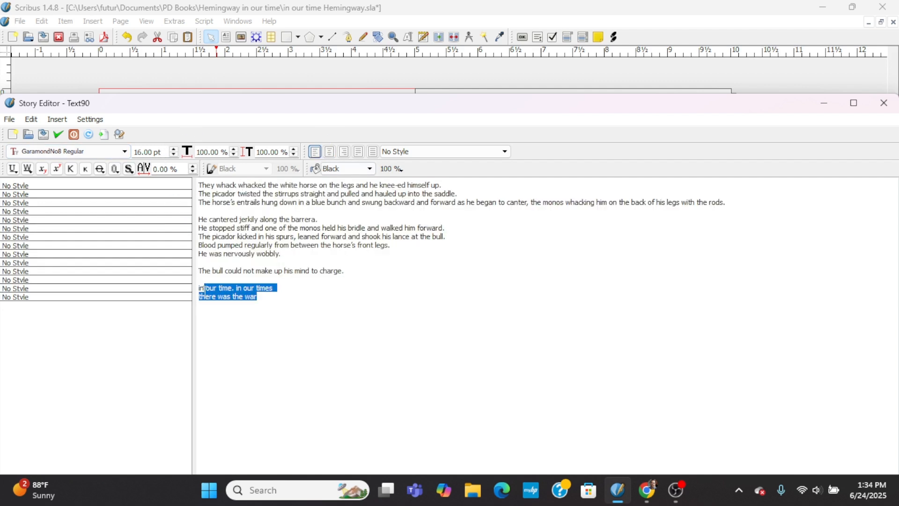
left_click(120, 152)
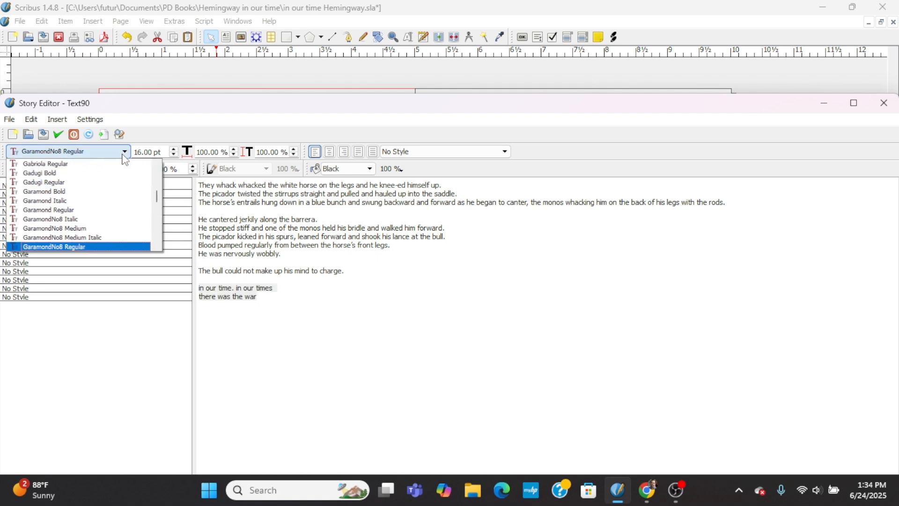
left_click(119, 221)
left_click(259, 310)
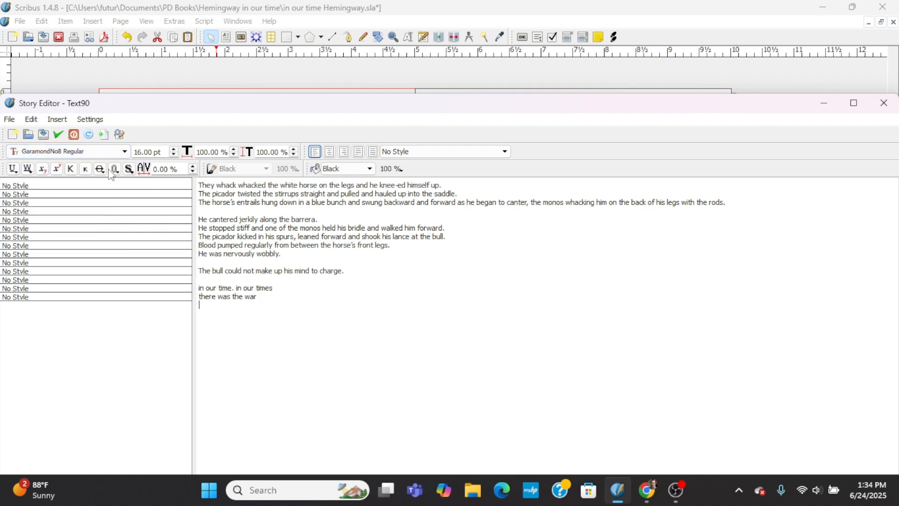
left_click(59, 135)
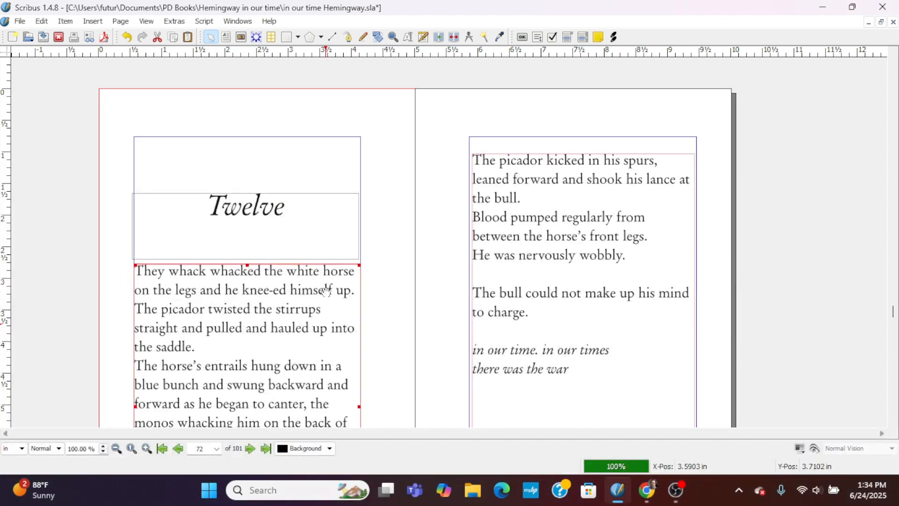
Set the whole Chapter 12 text to 14 pt in the Story Editor and update the frame.
left_click(423, 37)
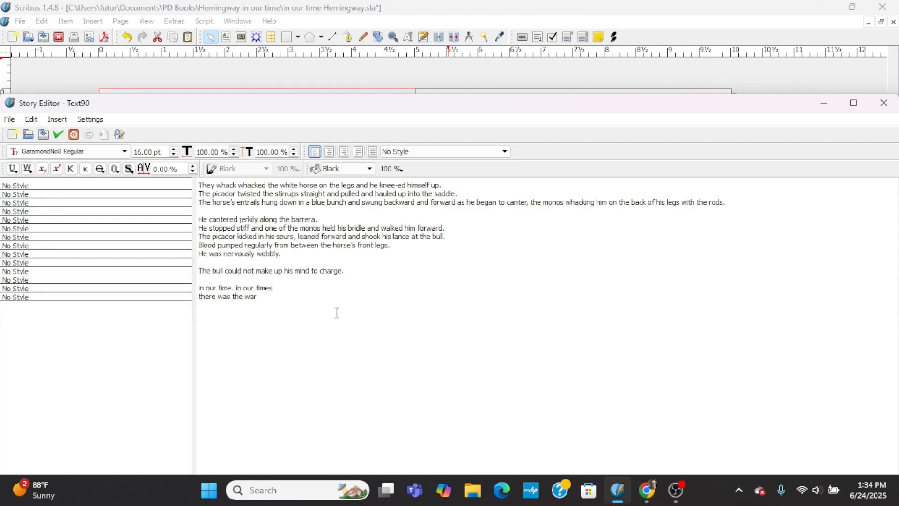
left_click_drag(336, 313, 178, 167)
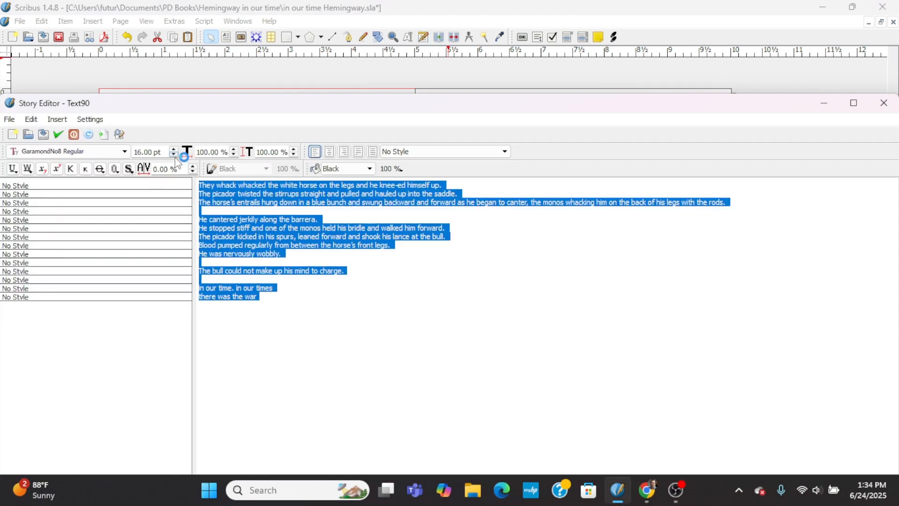
left_click(59, 134)
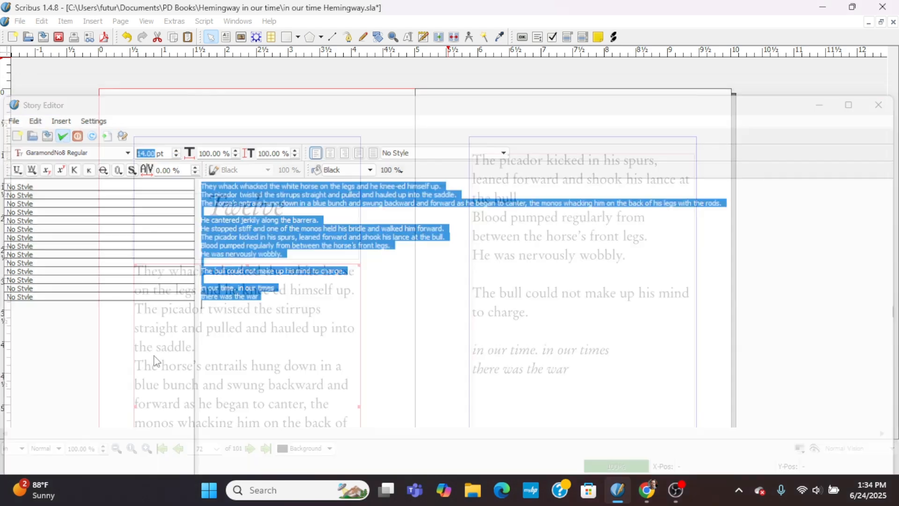
Join "The picador twisted…" to the opening sentence and "He stopped stiff…" to "He cantered jerkily…", and update the frame.
scroll(656, 370, "down", 5)
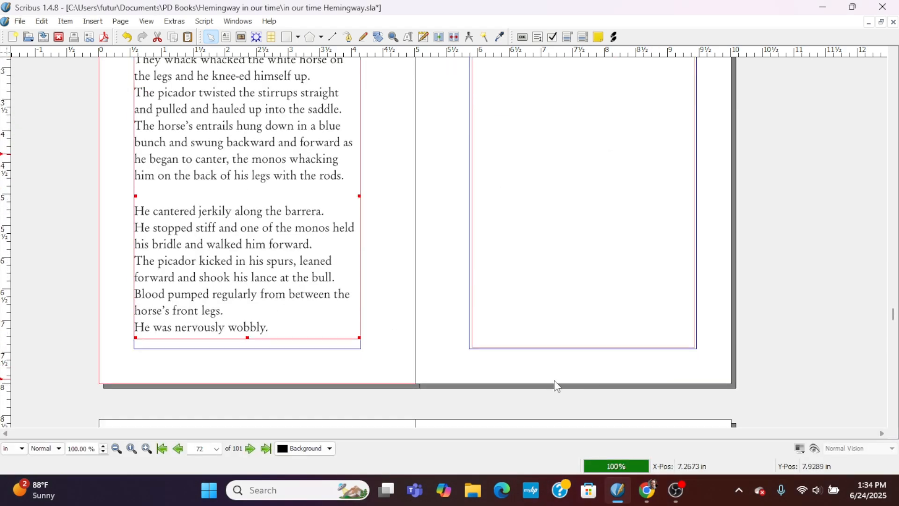
scroll(494, 382, "up", 1)
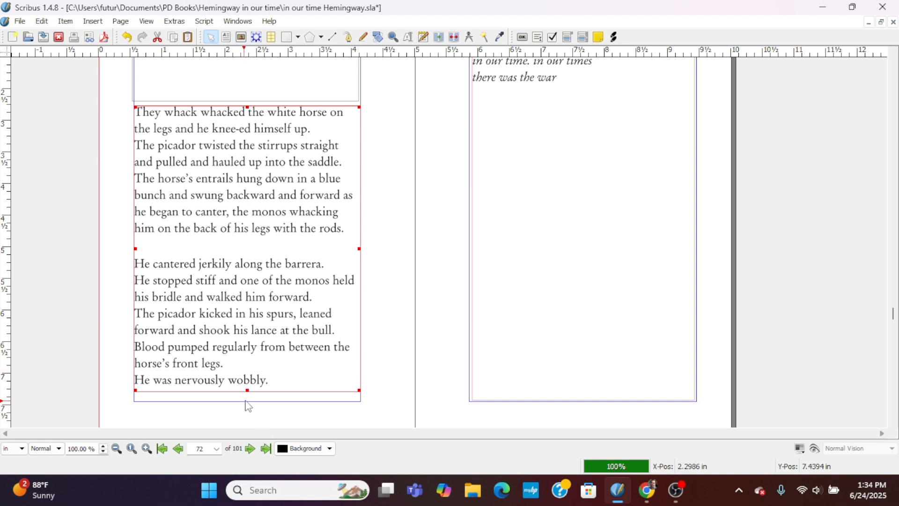
scroll(265, 368, "up", 1)
scroll(264, 368, "up", 1)
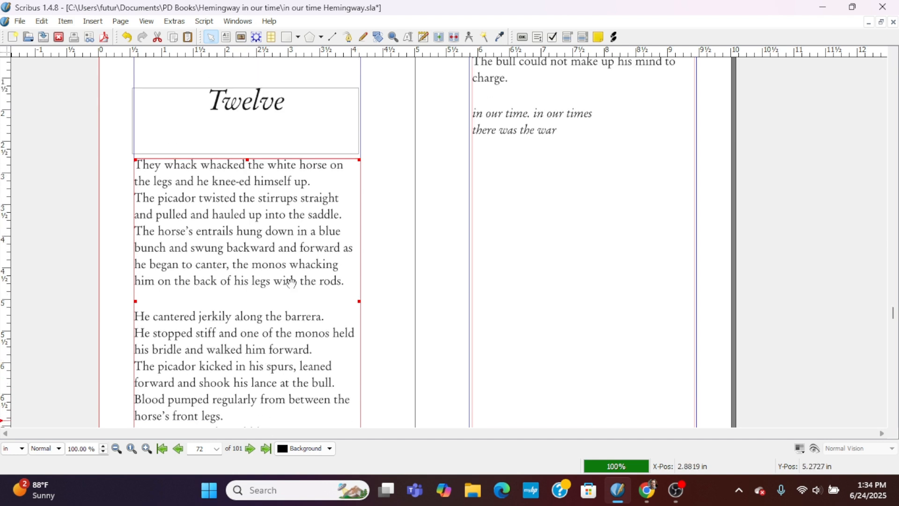
left_click(425, 37)
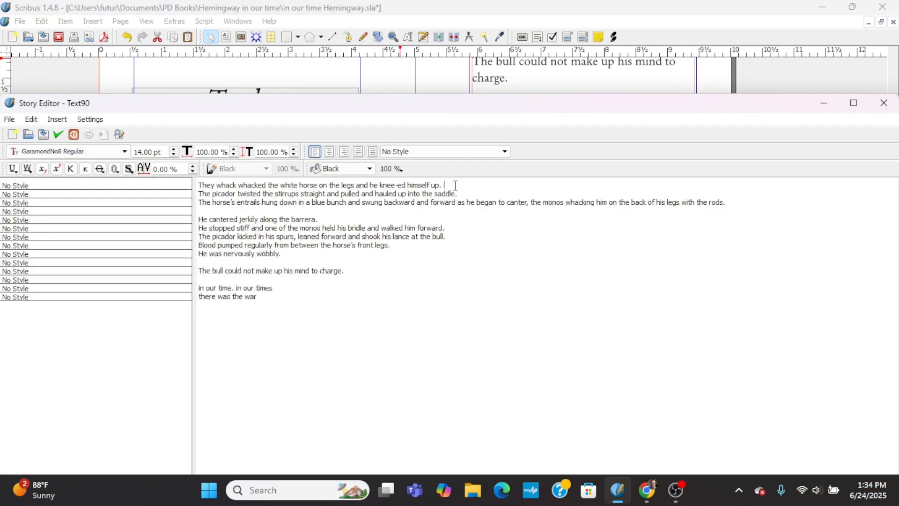
key("Delete")
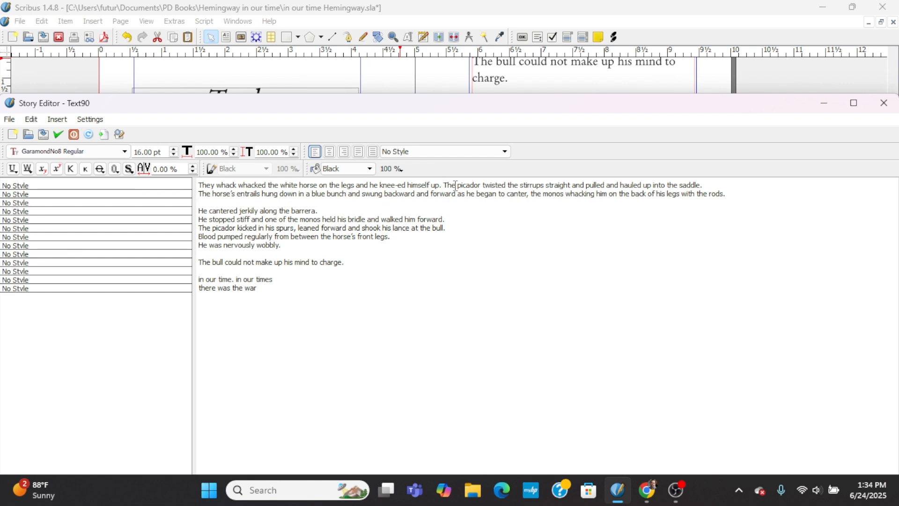
key("Delete")
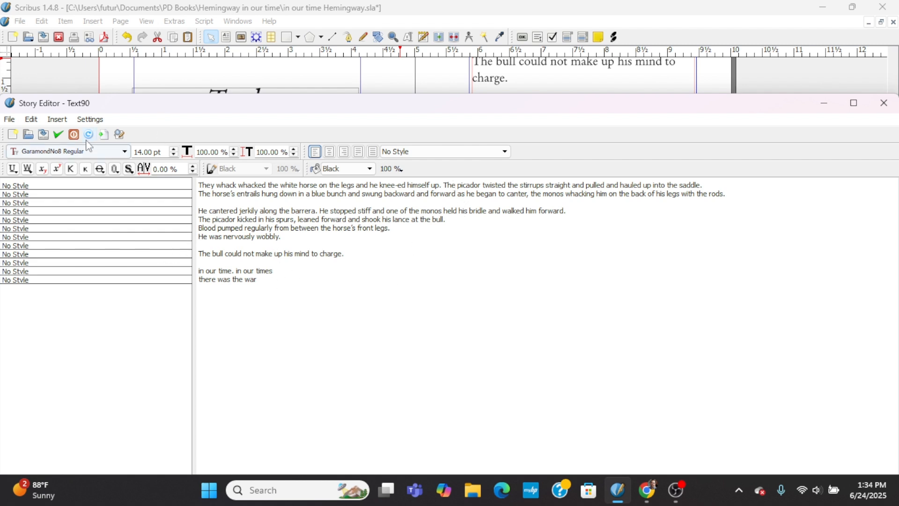
left_click(59, 135)
Insert a blank line before "The picador kicked in his spurs" and before "He was nervously wobbly", and update the frame.
scroll(362, 331, "down", 2)
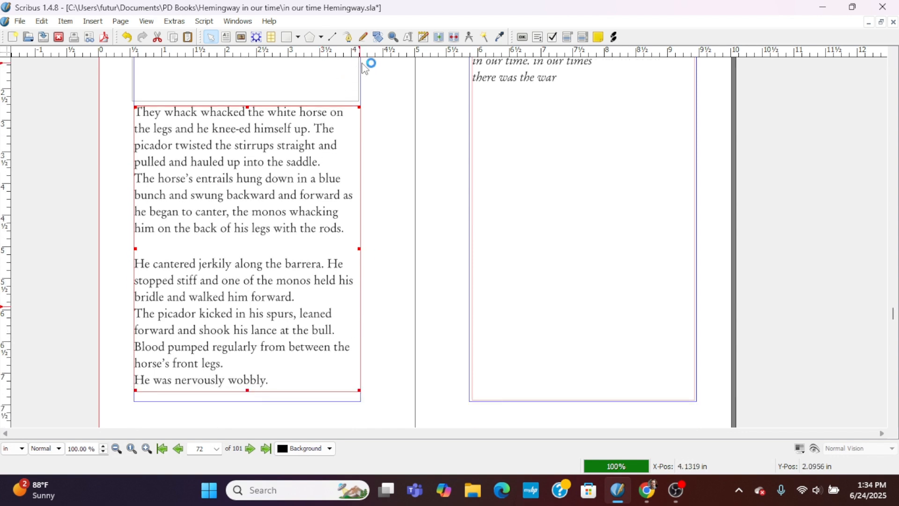
left_click(424, 37)
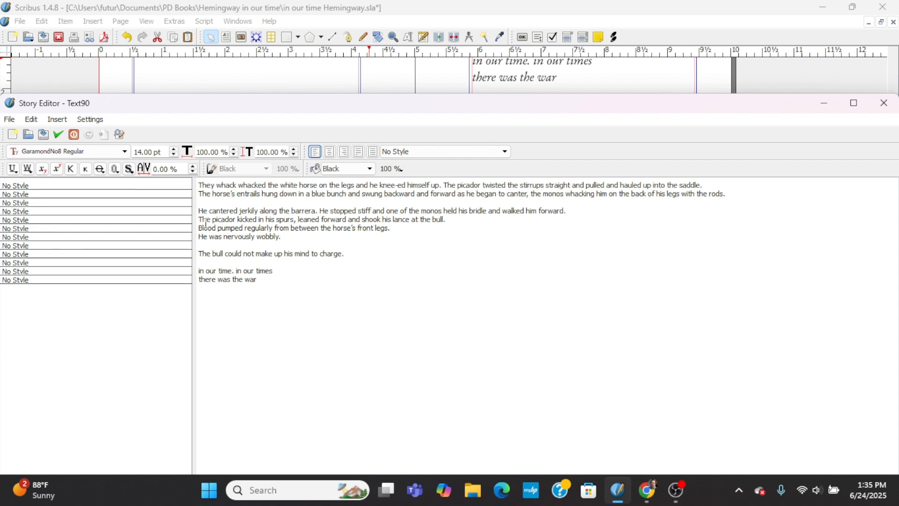
key("Return")
key("Return")
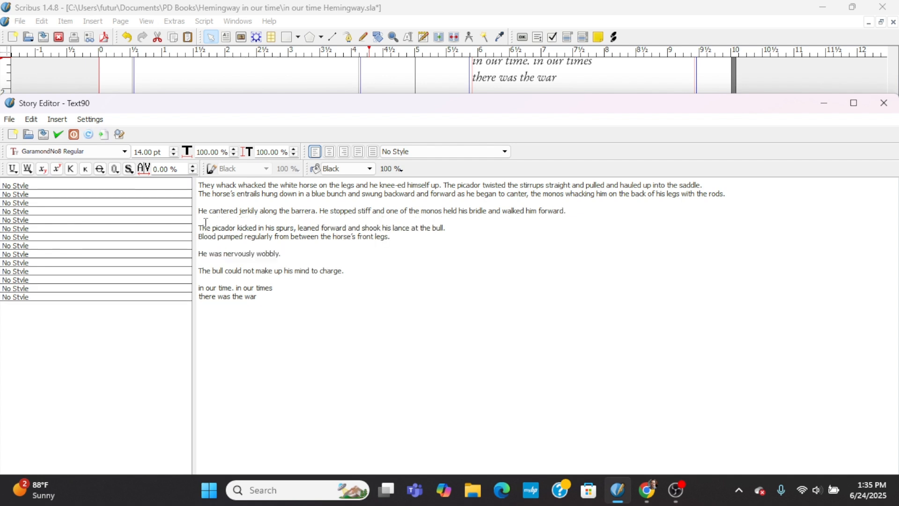
left_click(59, 135)
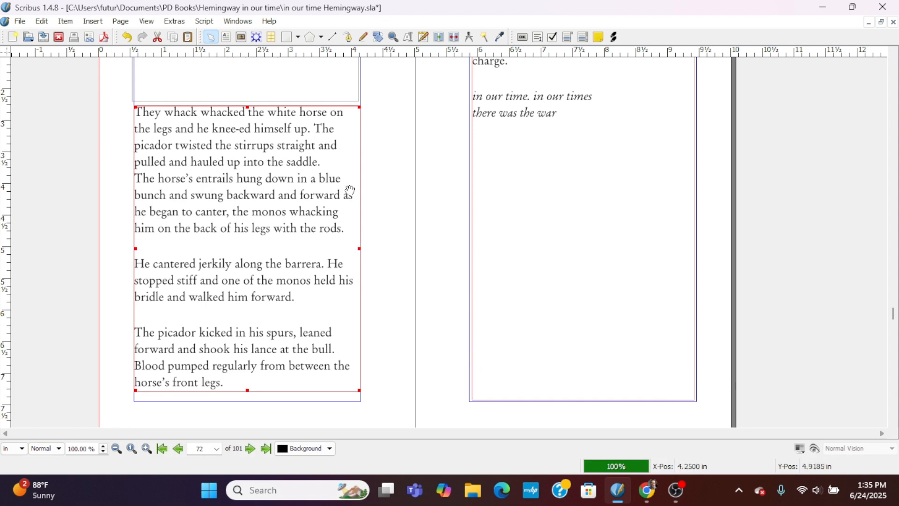
Join the sentence "The horse's entrails…" to the end of the first paragraph and update the frame.
left_click(424, 37)
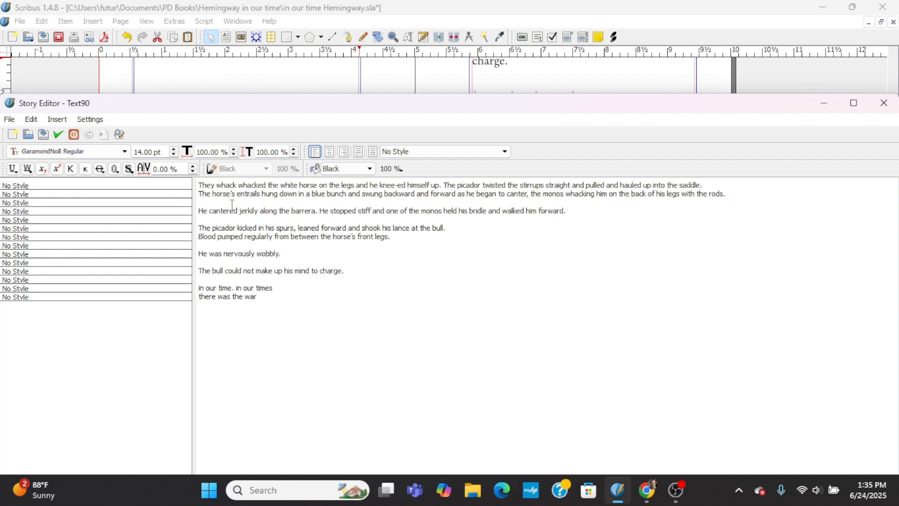
left_click(202, 193)
key("BackSpace")
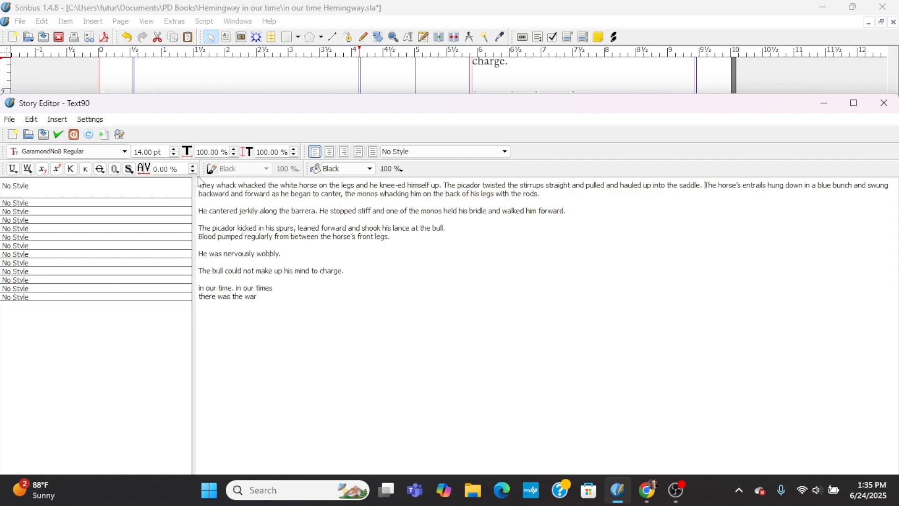
left_click(58, 134)
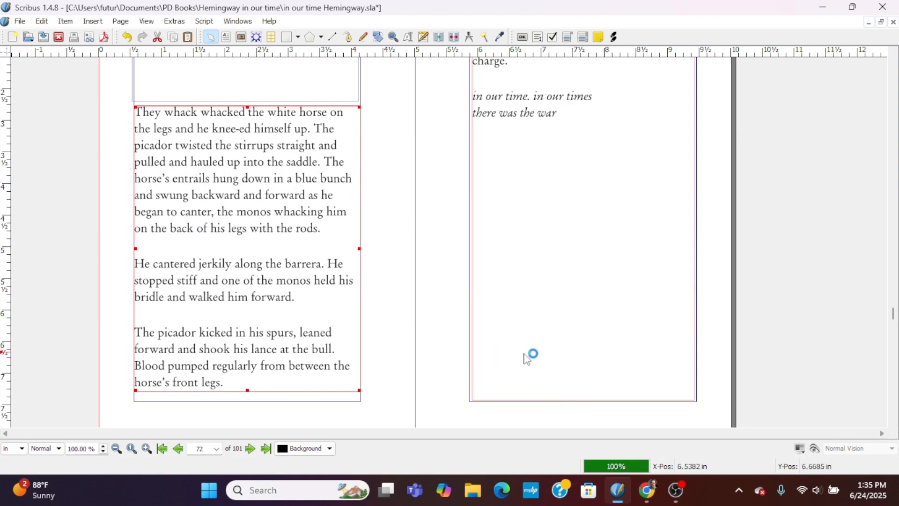
Lower the top edge of page 73's body text frame by about 0.7 in, keeping its bottom edge in place.
scroll(611, 373, "up", 3)
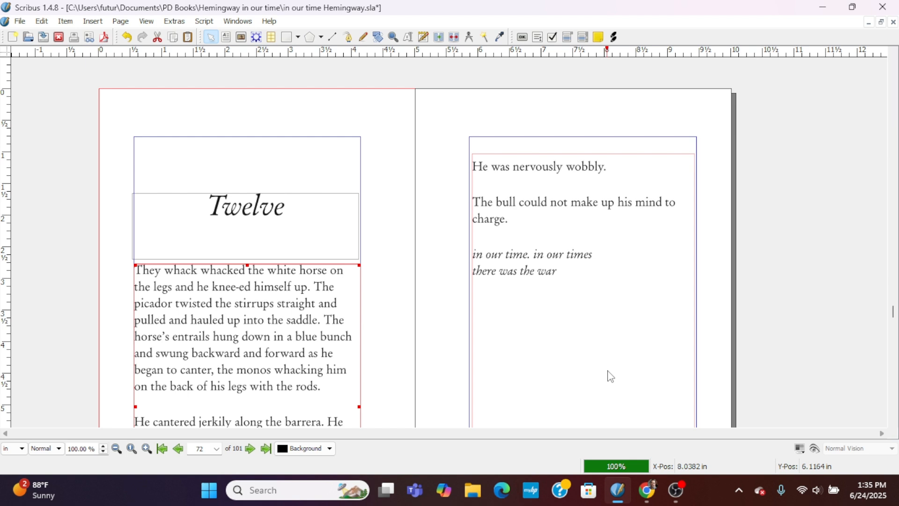
scroll(610, 376, "down", 2)
scroll(611, 376, "up", 1)
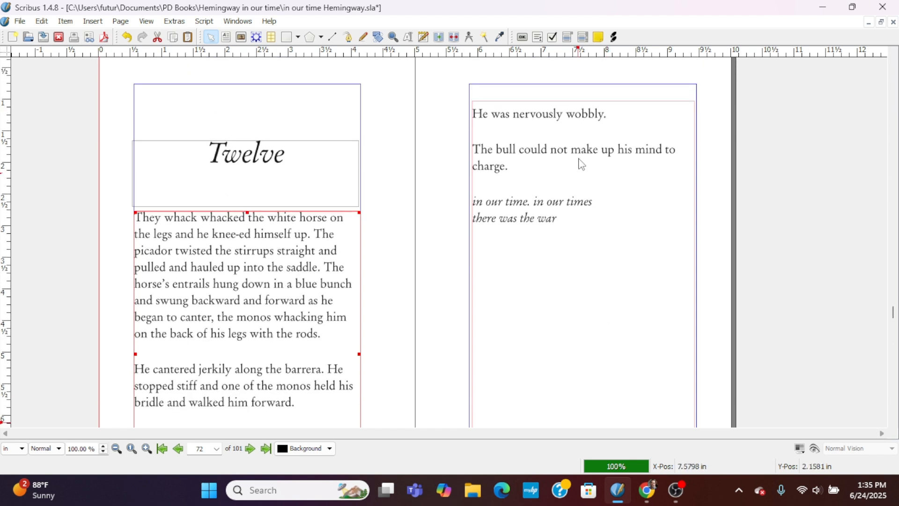
left_click(579, 103)
left_click_drag(584, 101, 582, 148)
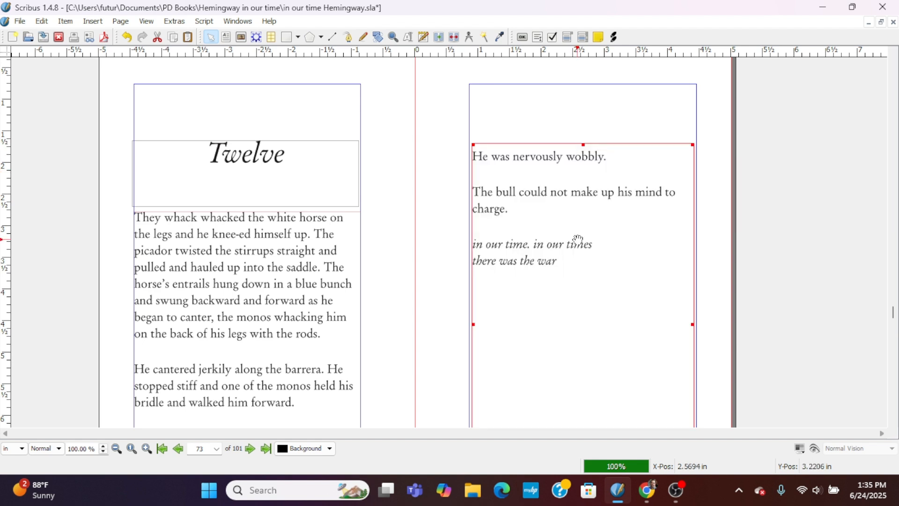
left_click(446, 325)
Apply the left-hand master page with the author header to page 72 only.
scroll(447, 328, "down", 2)
scroll(447, 328, "up", 5)
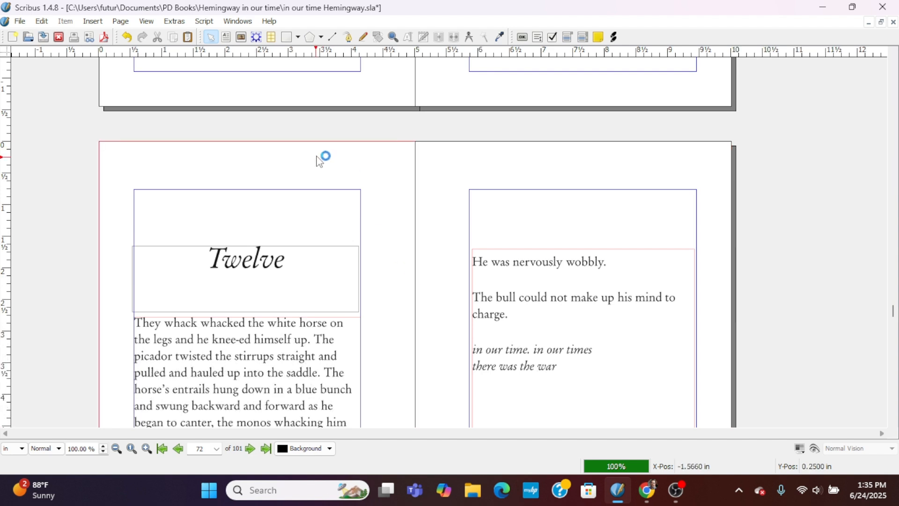
left_click(121, 22)
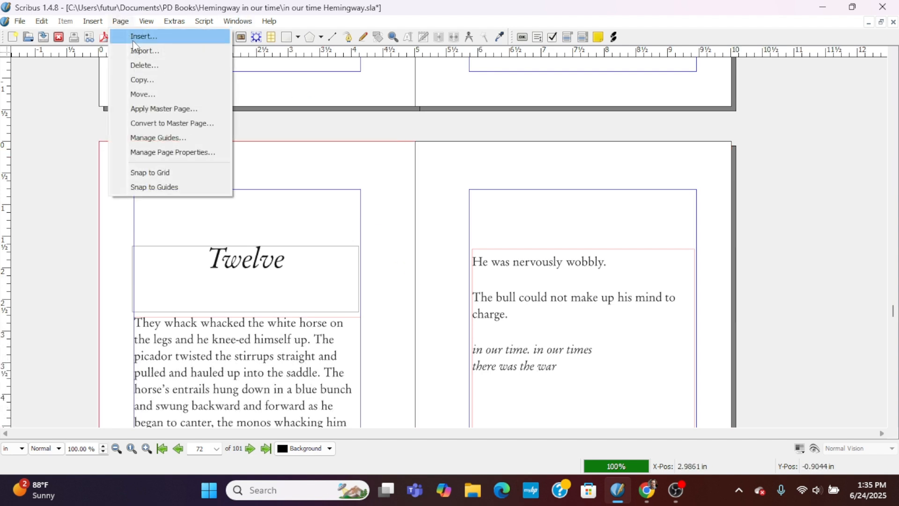
left_click(135, 109)
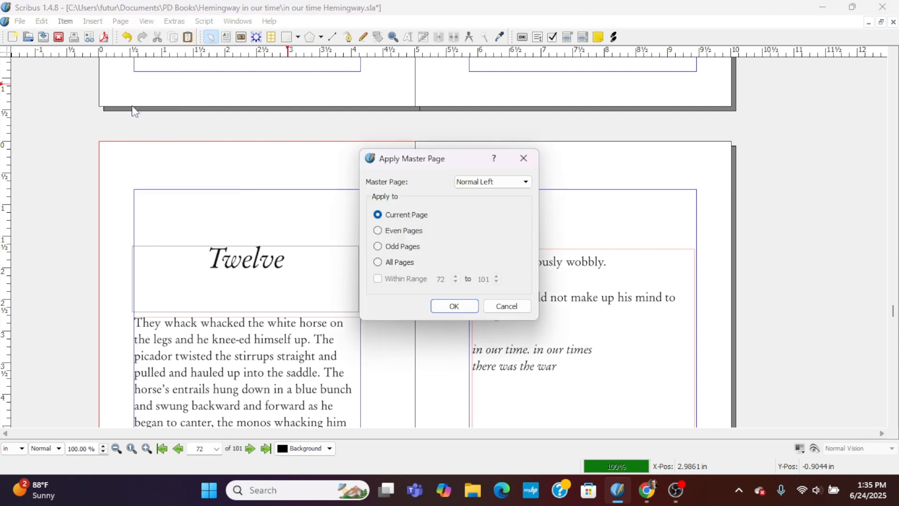
left_click(491, 182)
left_click(499, 193)
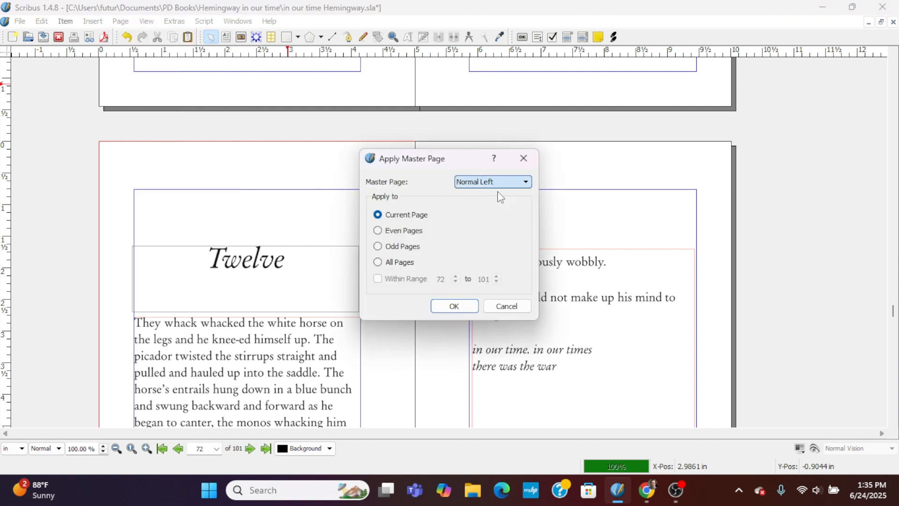
left_click(453, 307)
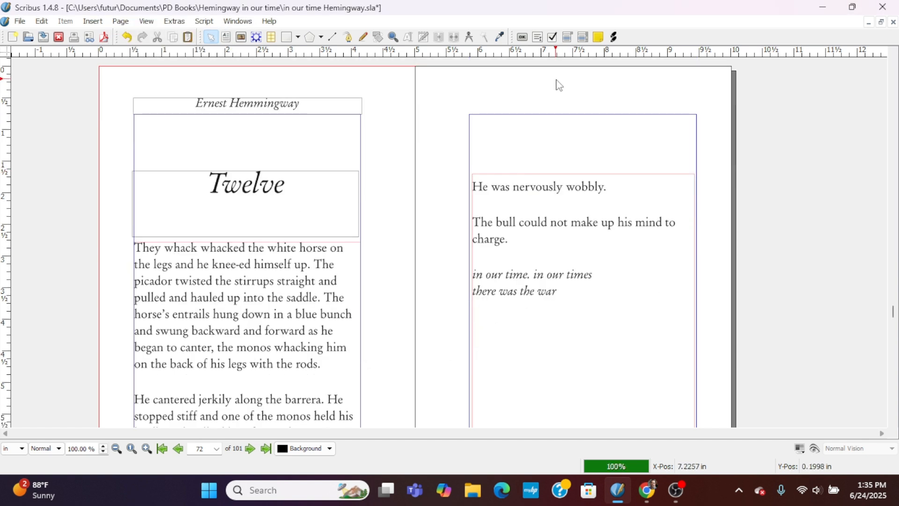
left_click(647, 490)
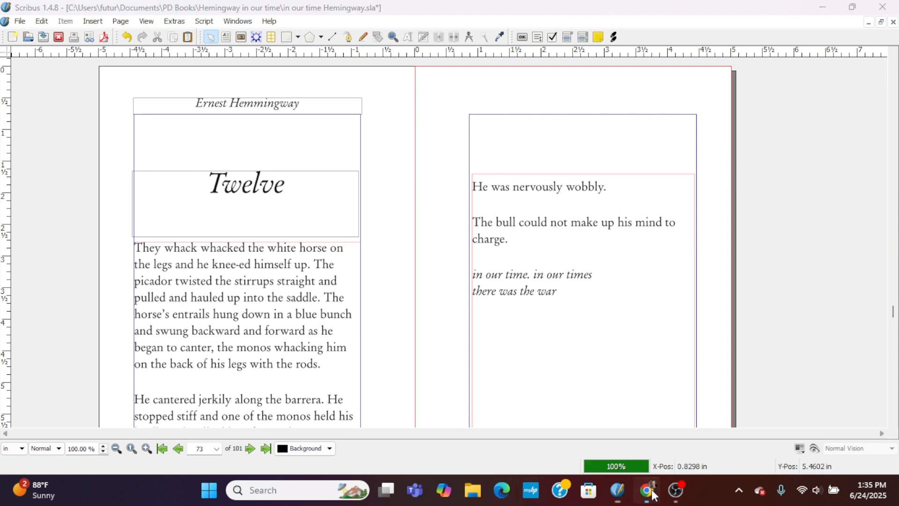
left_click(398, 13)
left_click(239, 13)
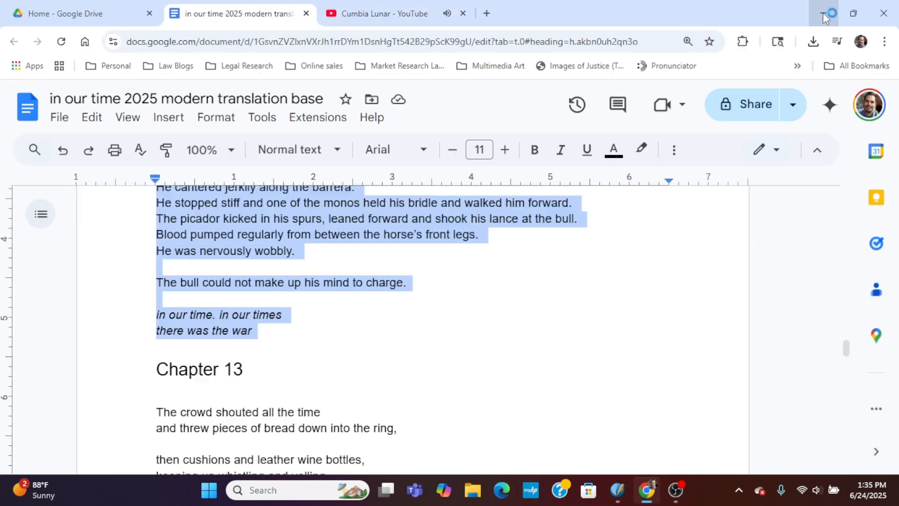
Switch back to Scribus and apply the Main Content Right master page to page 73 only.
left_click(822, 13)
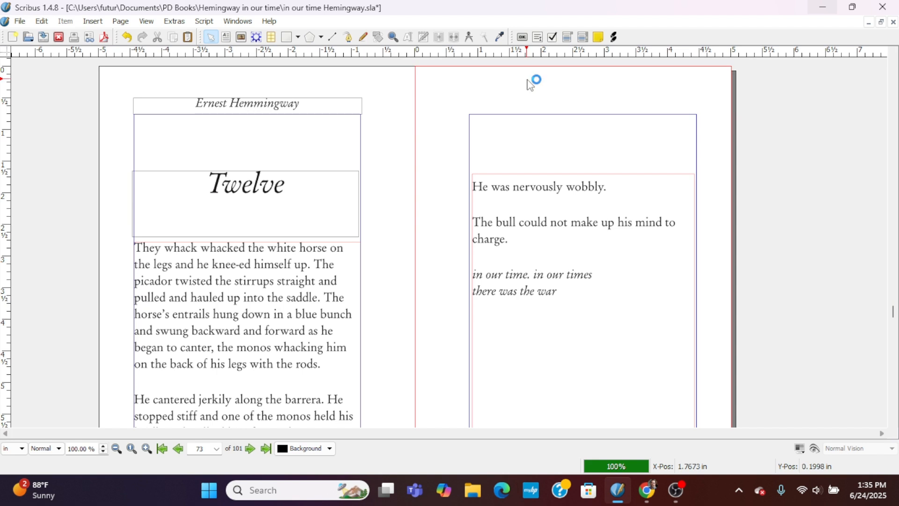
left_click(120, 21)
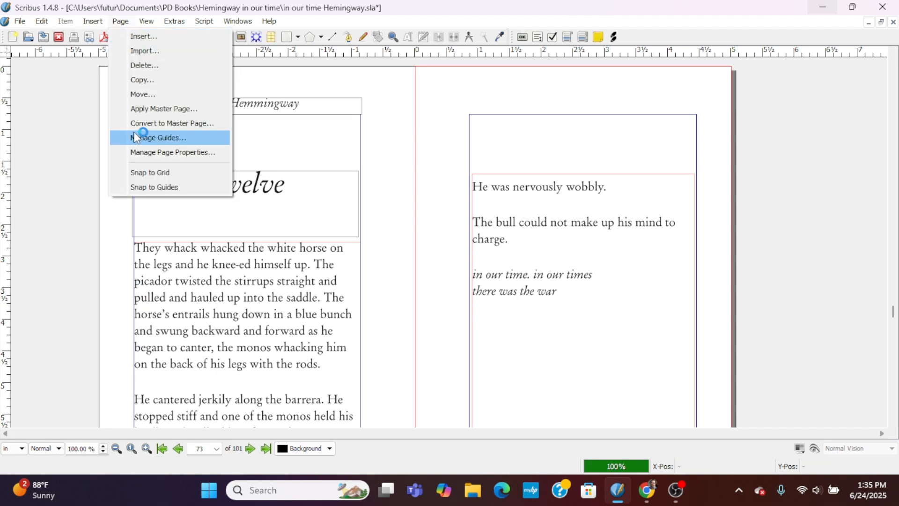
left_click(152, 109)
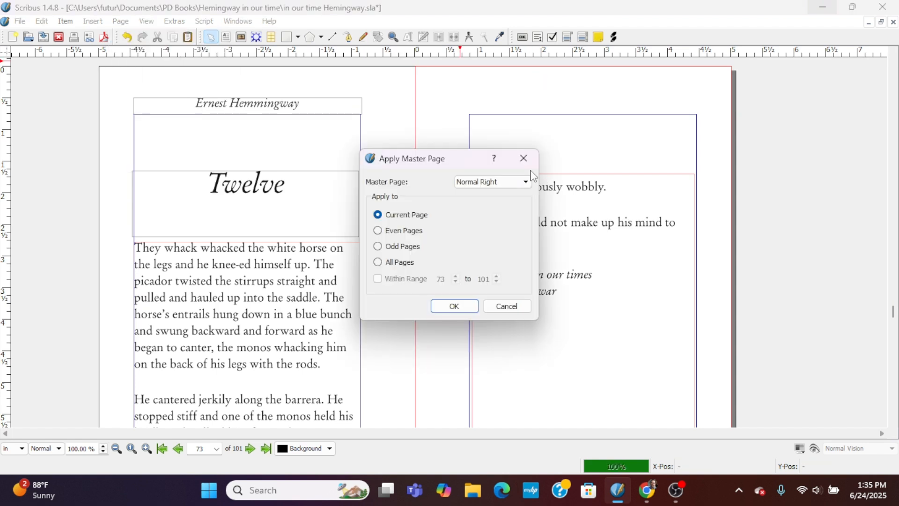
left_click(526, 181)
left_click(464, 277)
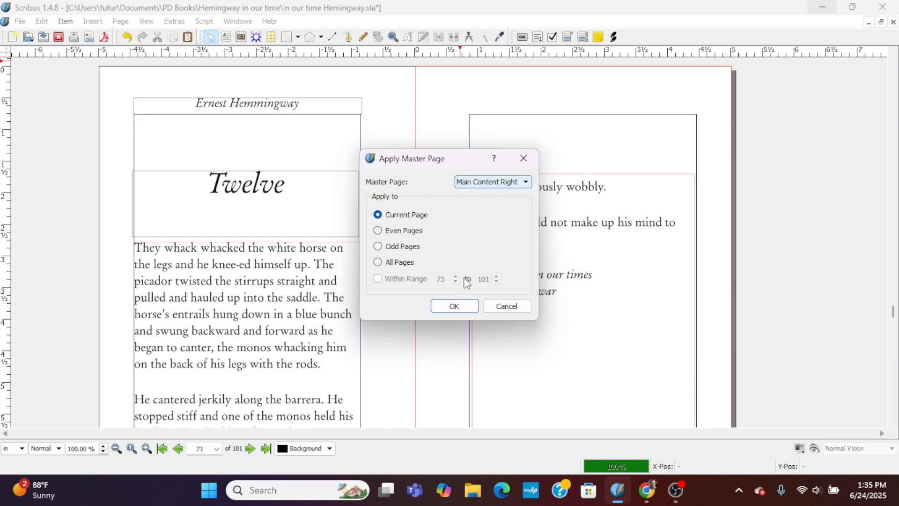
left_click(455, 306)
Copy the XII chapter image frame from page 71 and paste it onto page 75.
scroll(445, 321, "down", 5)
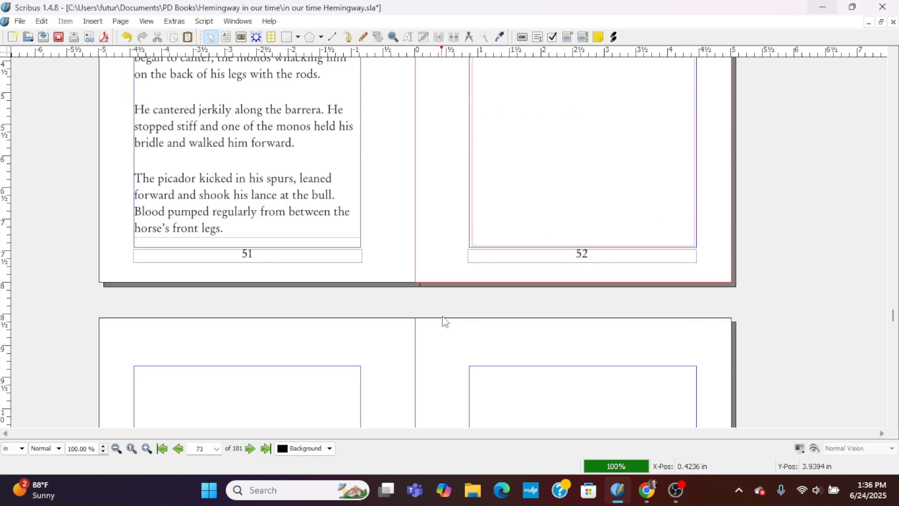
scroll(444, 323, "down", 4)
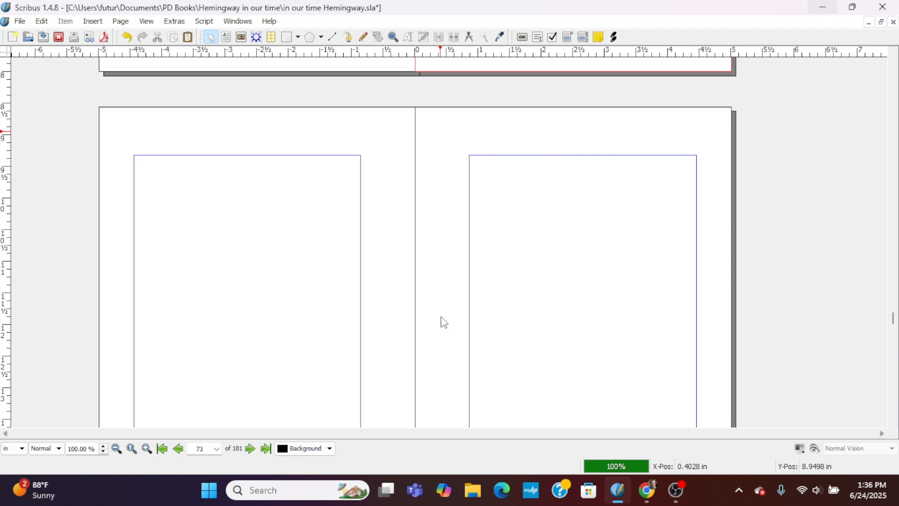
scroll(444, 322, "up", 9)
scroll(441, 317, "up", 10)
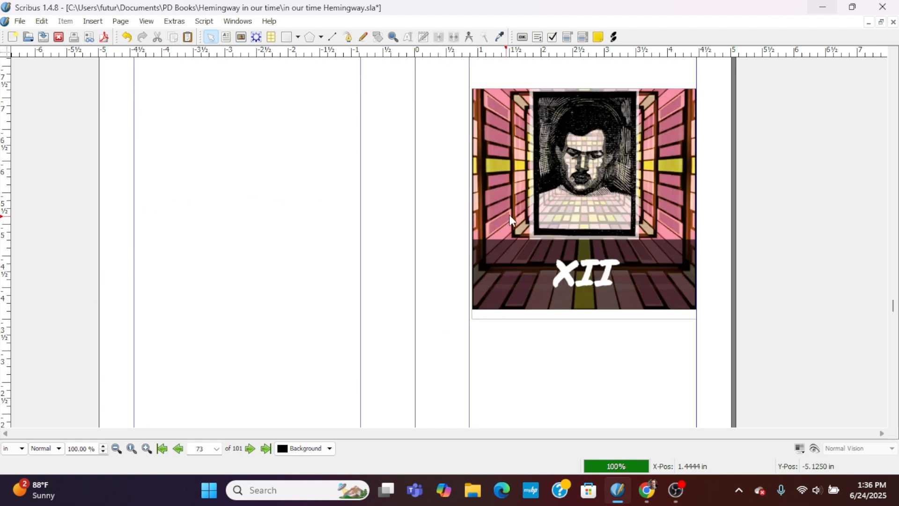
left_click(513, 211)
right_click(512, 210)
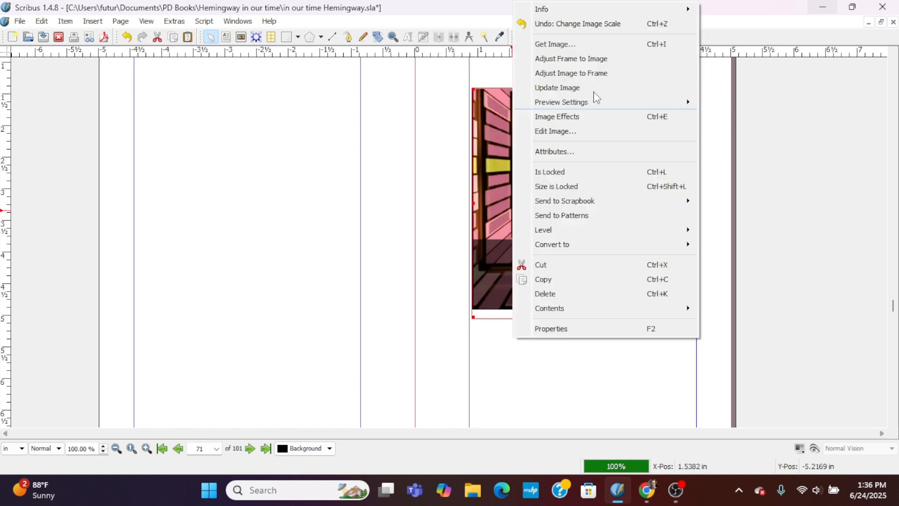
left_click(557, 279)
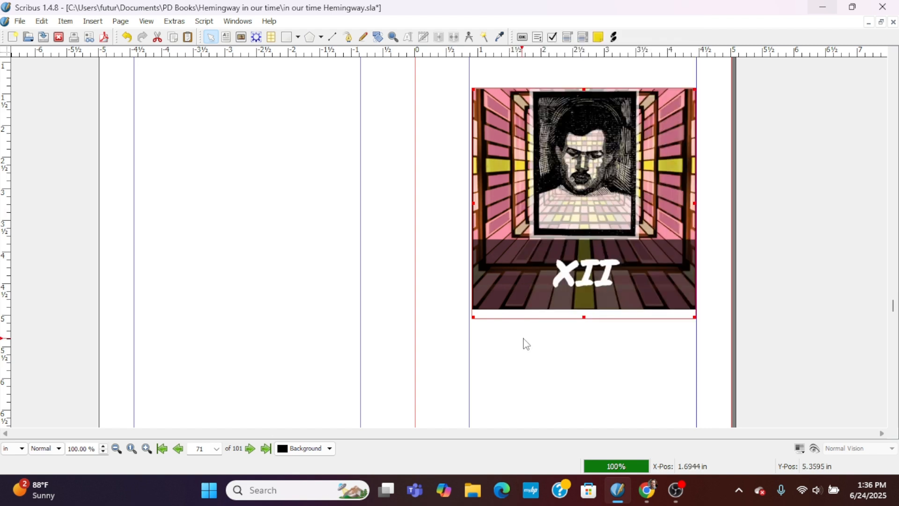
scroll(527, 345, "down", 10)
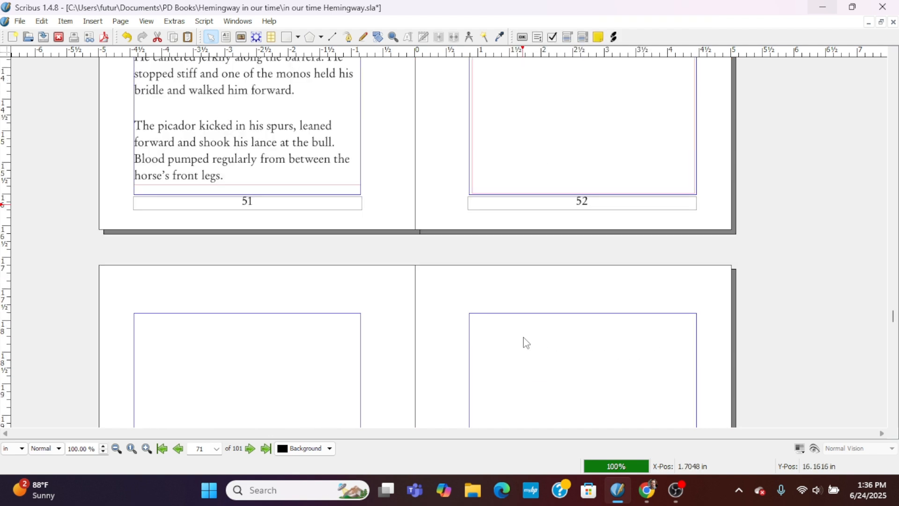
scroll(459, 276, "down", 5)
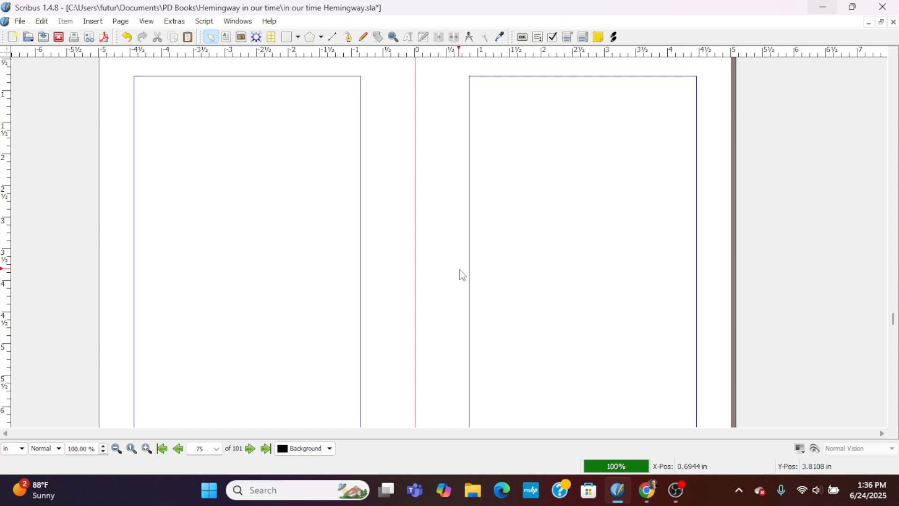
key("ctrl+v")
Replace the picture in page 75's image frame with "13 base.png" from the Chapter Images folder.
right_click(574, 234)
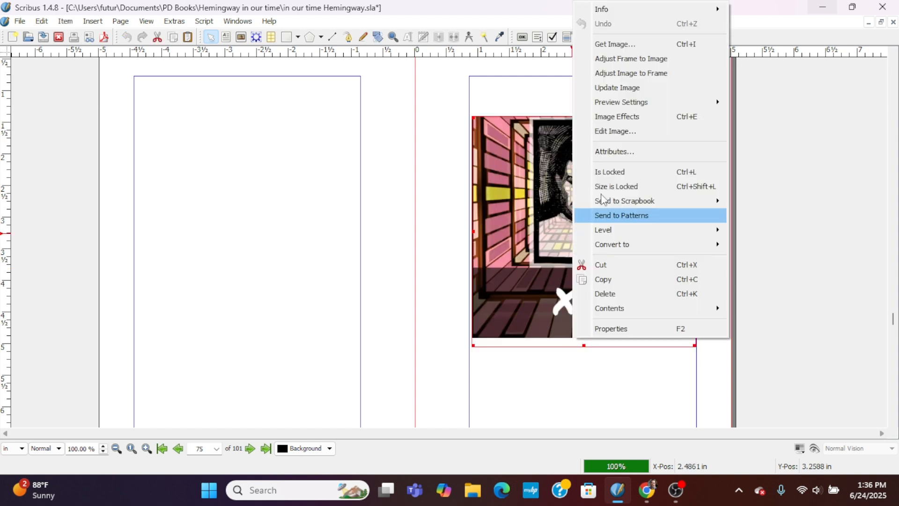
left_click(621, 43)
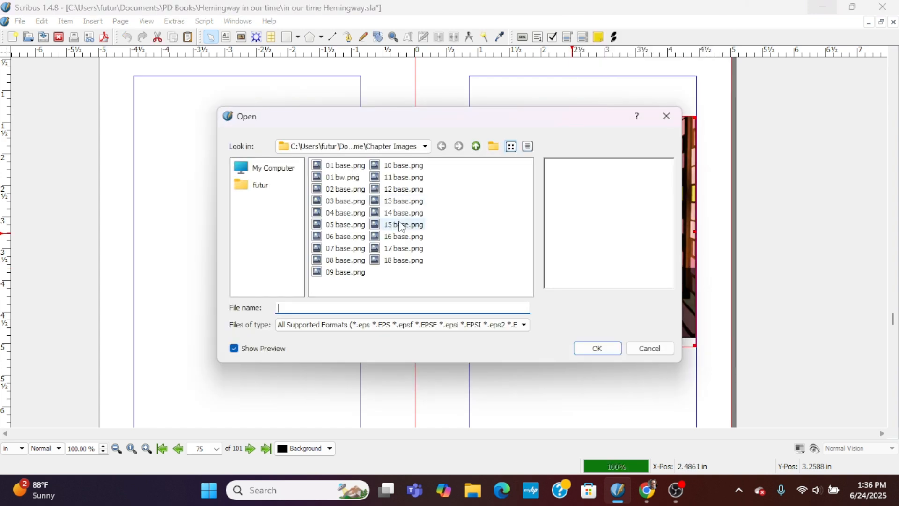
left_click(400, 201)
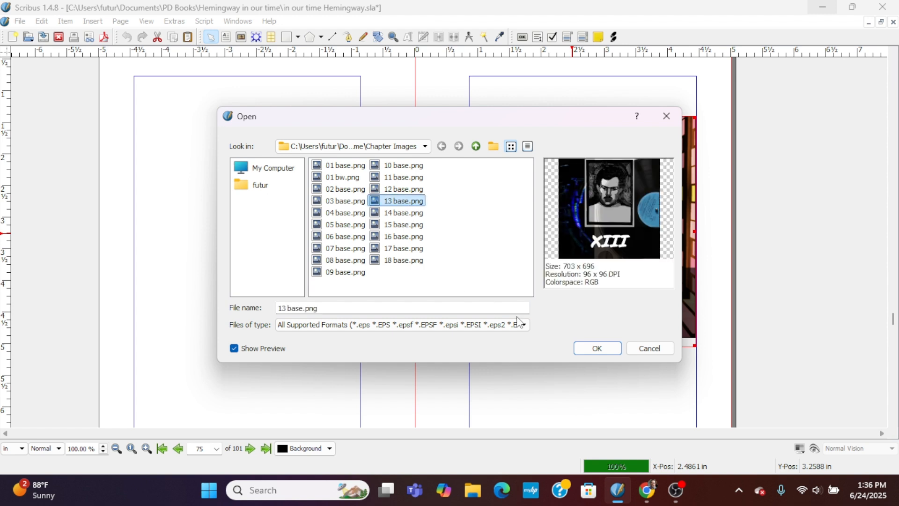
left_click(598, 352)
Copy chapter twelve's heading frame and both body text frames from pages 72 and 73 and paste them onto pages 76 and 77.
scroll(441, 347, "down", 19)
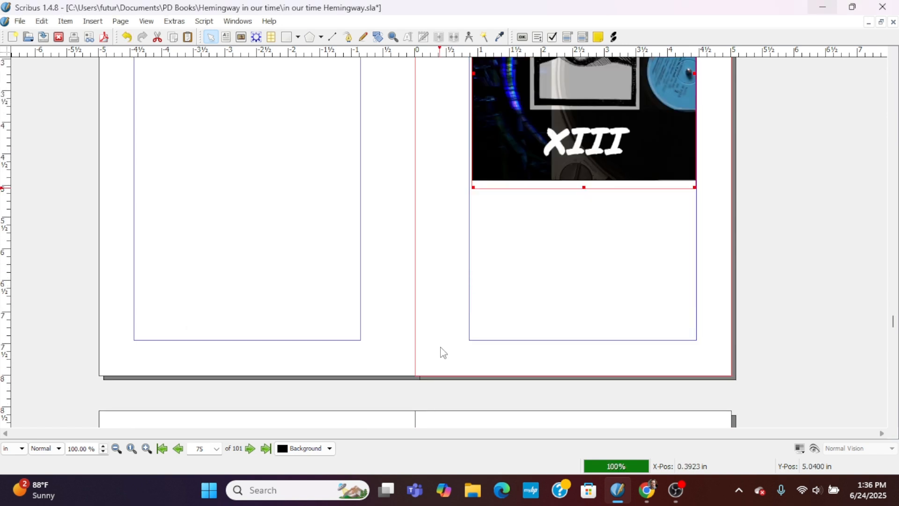
scroll(441, 347, "up", 18)
scroll(444, 353, "up", 19)
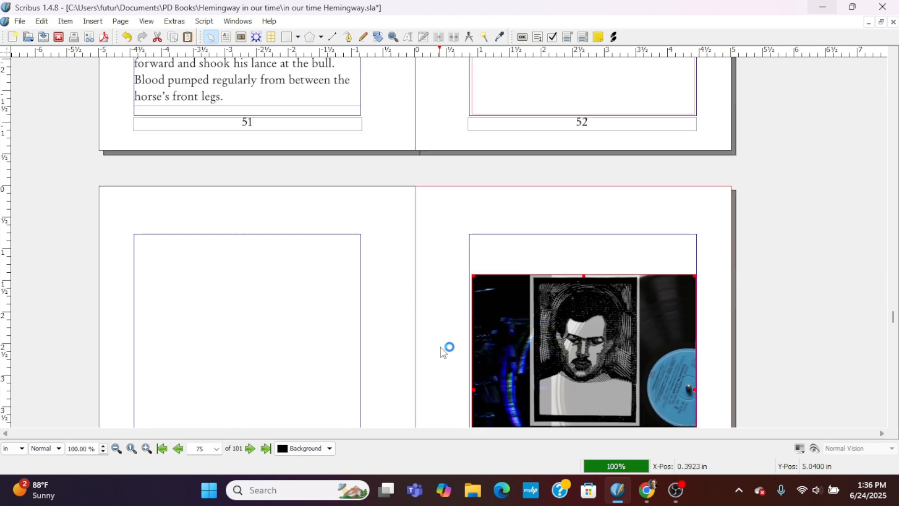
left_click(285, 309)
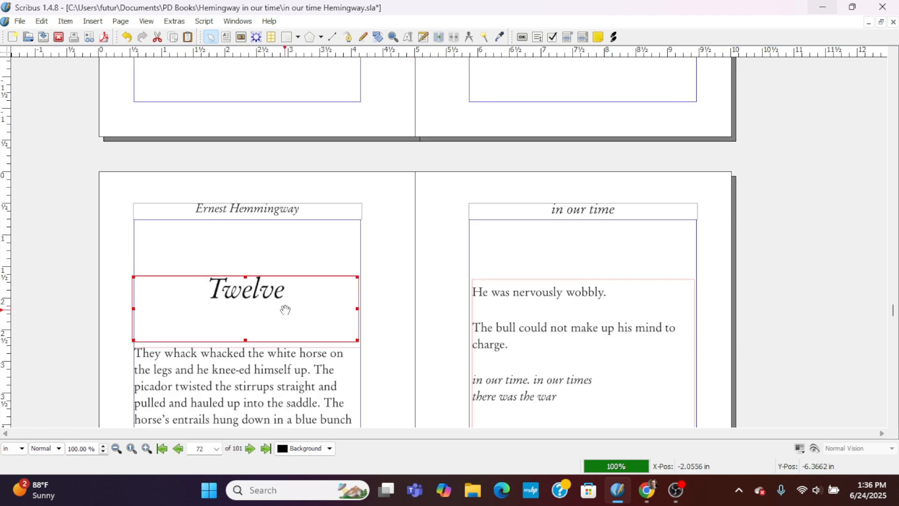
left_click(251, 368, "shift")
left_click(595, 329, "shift")
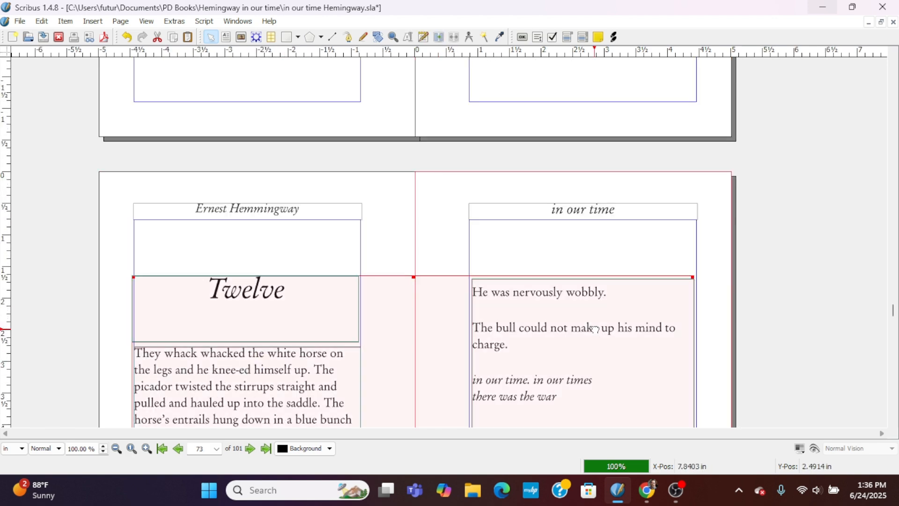
right_click(595, 329)
left_click(641, 268)
scroll(561, 291, "down", 18)
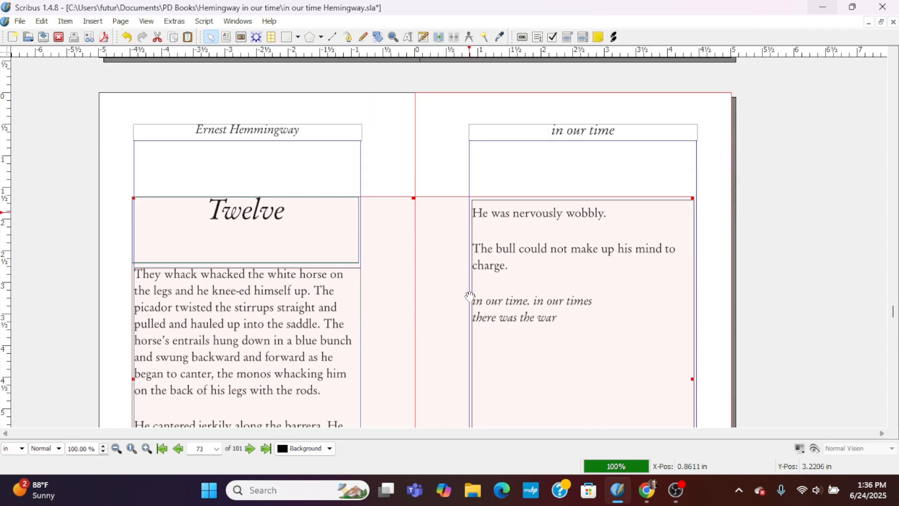
scroll(422, 319, "down", 20)
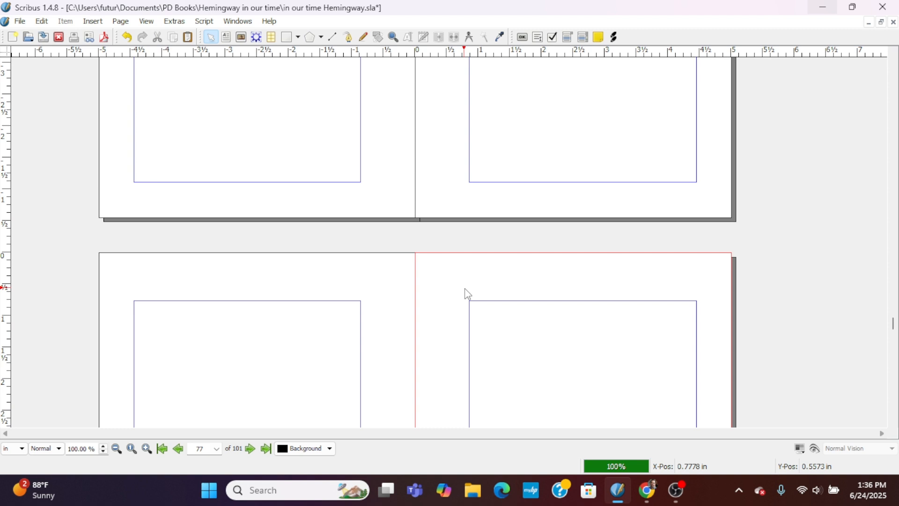
key("ctrl+v")
Change the chapter heading on page 76 to "Thirteen".
scroll(446, 297, "down", 2)
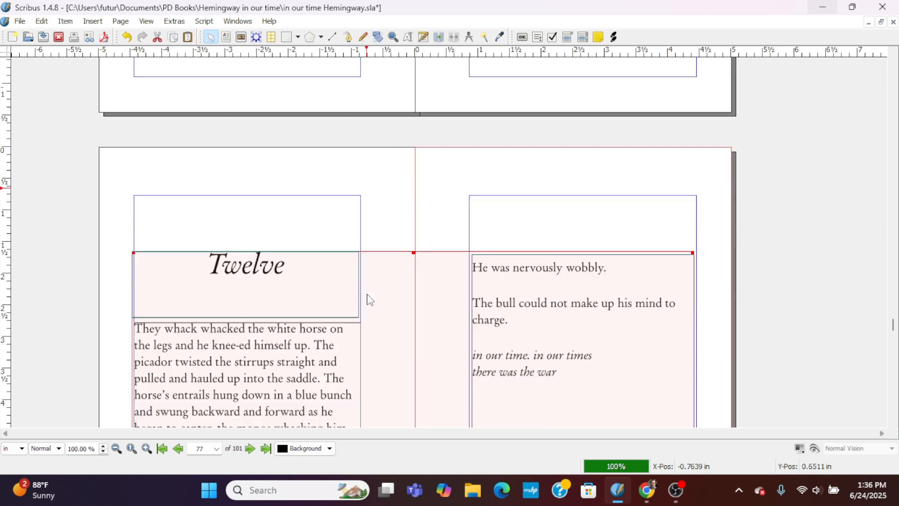
left_click(280, 260)
left_click_drag(272, 266, 272, 267)
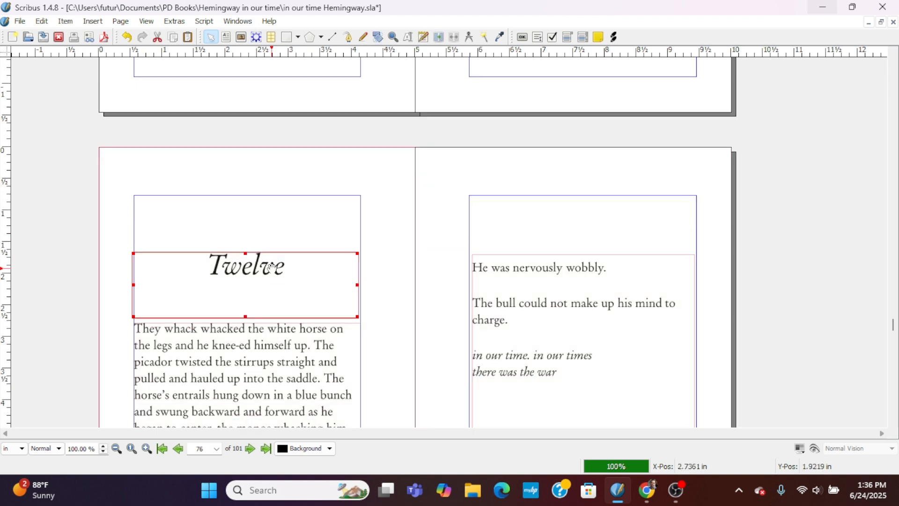
double_click(271, 268)
key("BackSpace")
key("BackSpace")
key("BackSpace")
key("BackSpace")
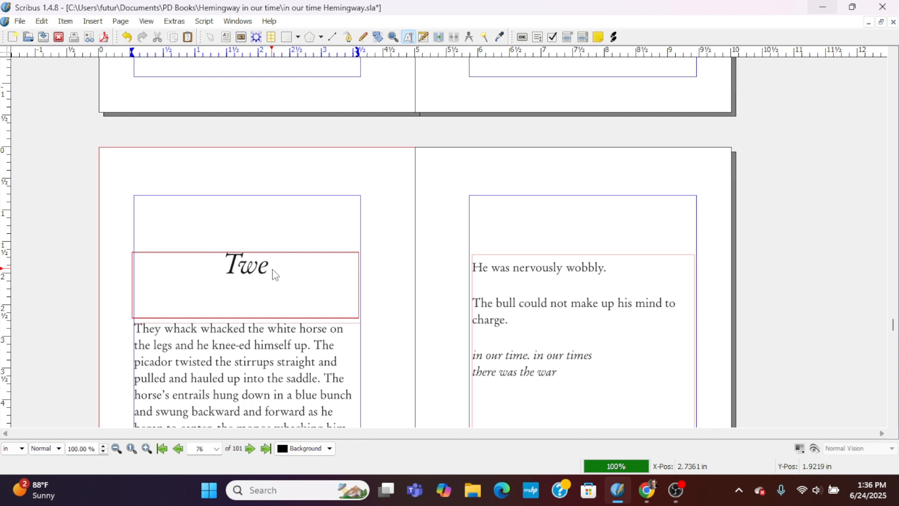
type("hirteene")
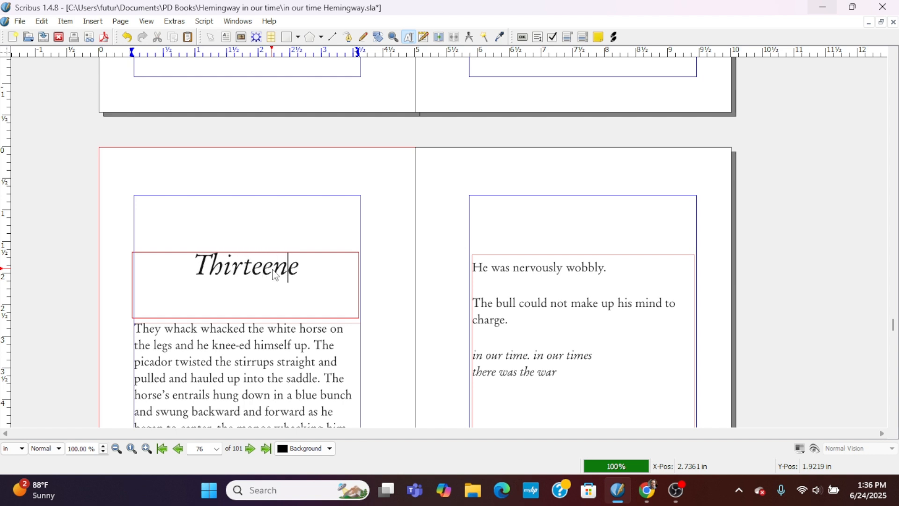
key("Delete")
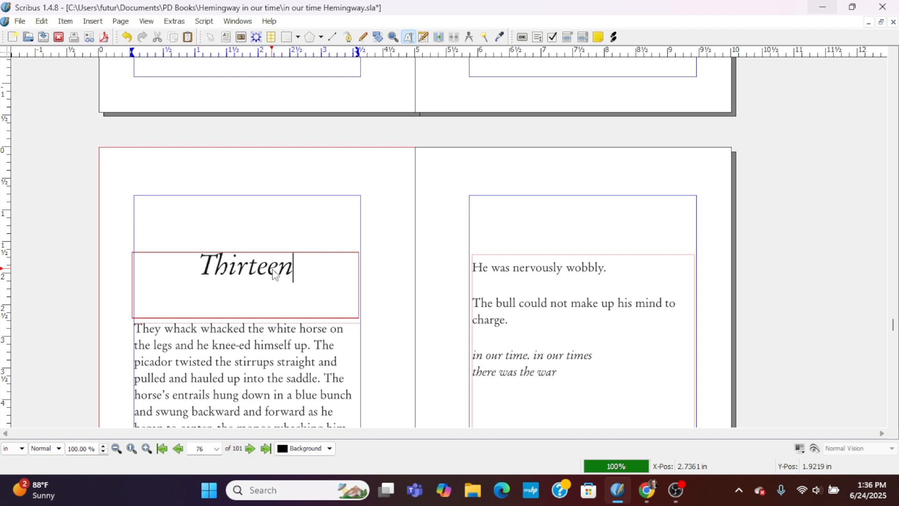
Switch to the Google Docs manuscript, copy the full body text of Chapter 13, and return to Scribus.
left_click(250, 360)
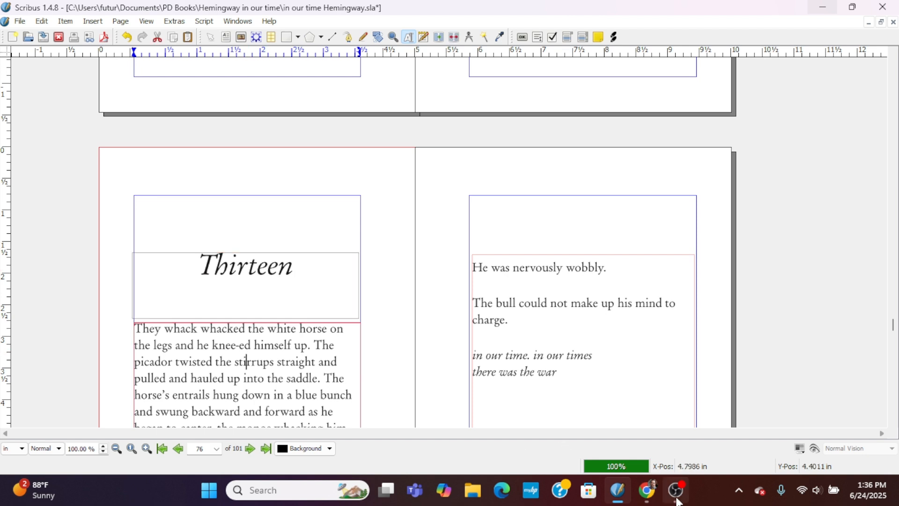
left_click(649, 492)
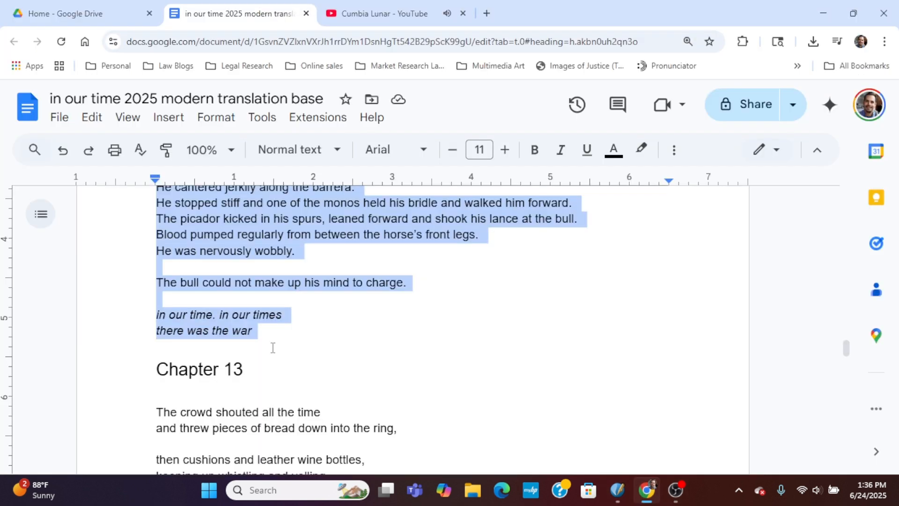
scroll(275, 346, "down", 4)
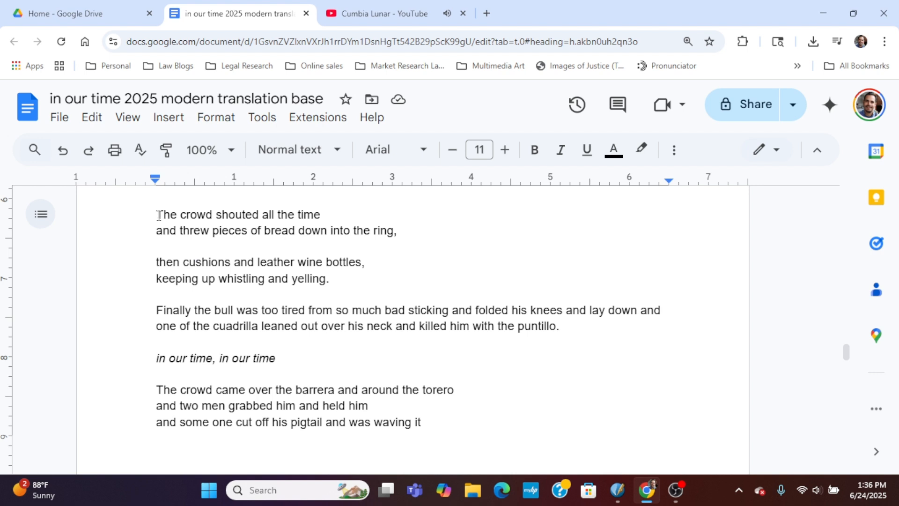
left_click_drag(158, 216, 366, 400)
right_click(249, 333)
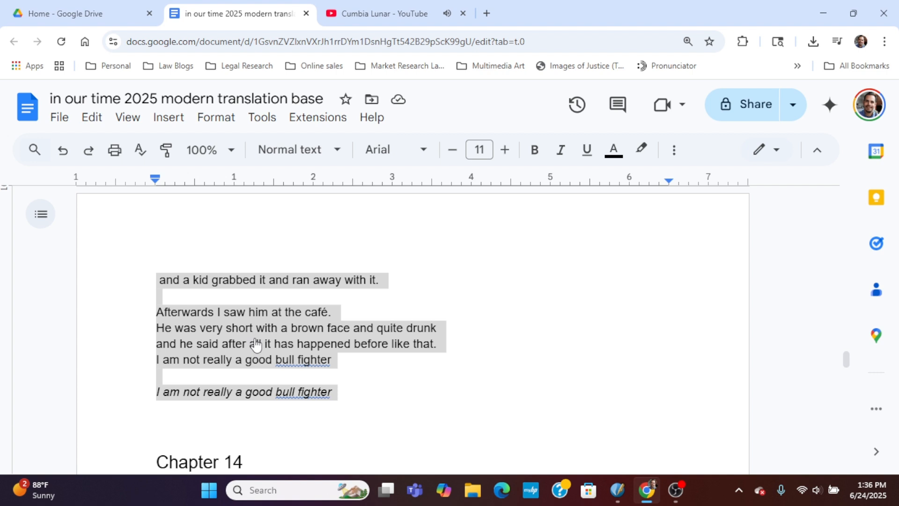
left_click(286, 190)
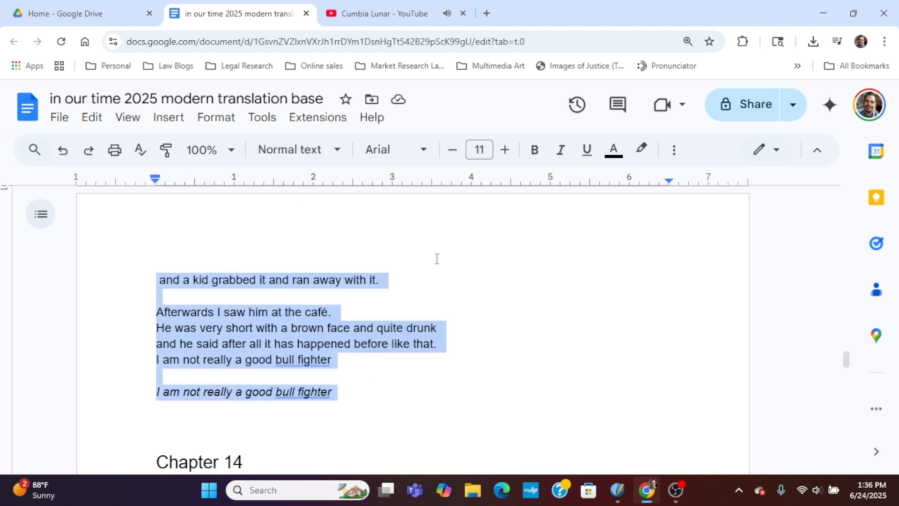
left_click(896, 13)
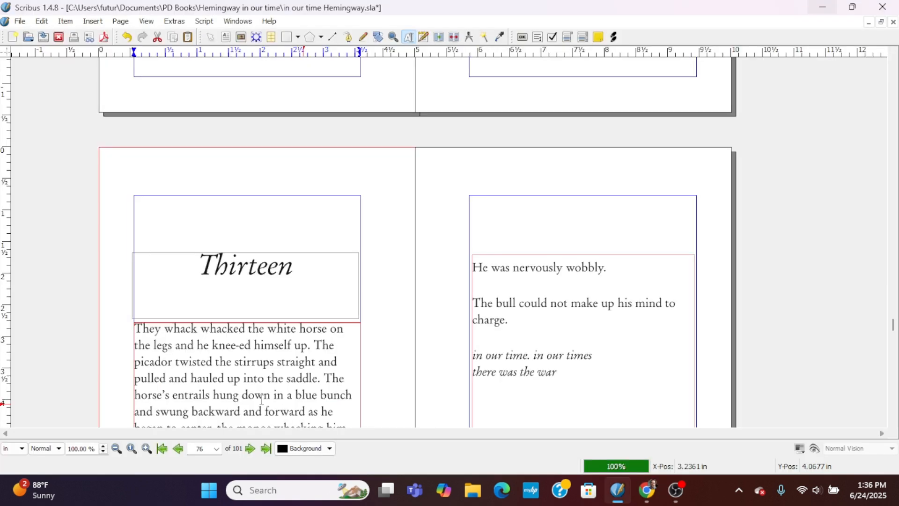
Replace all of page 76's body text in the Story Editor with the copied chapter, justified at 14 pt, and update the frame.
left_click(436, 39)
key("ctrl+a")
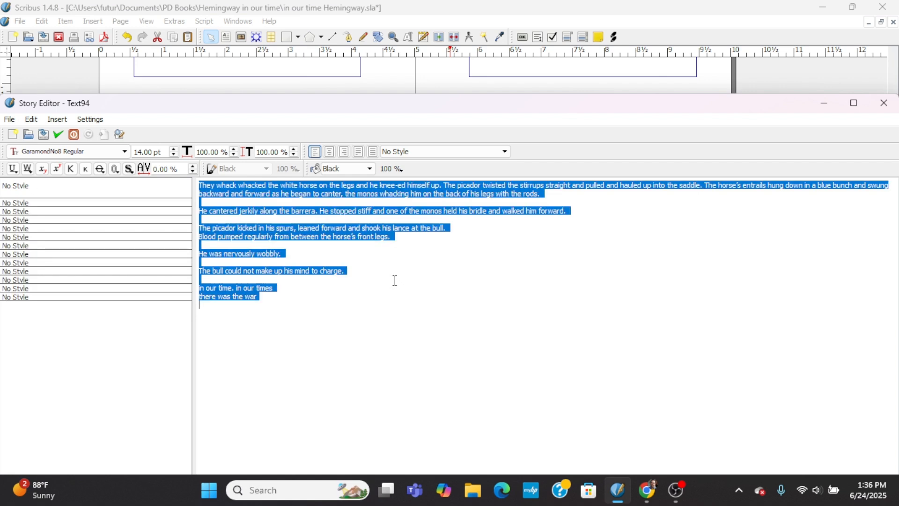
key("Delete")
key("ctrl+v")
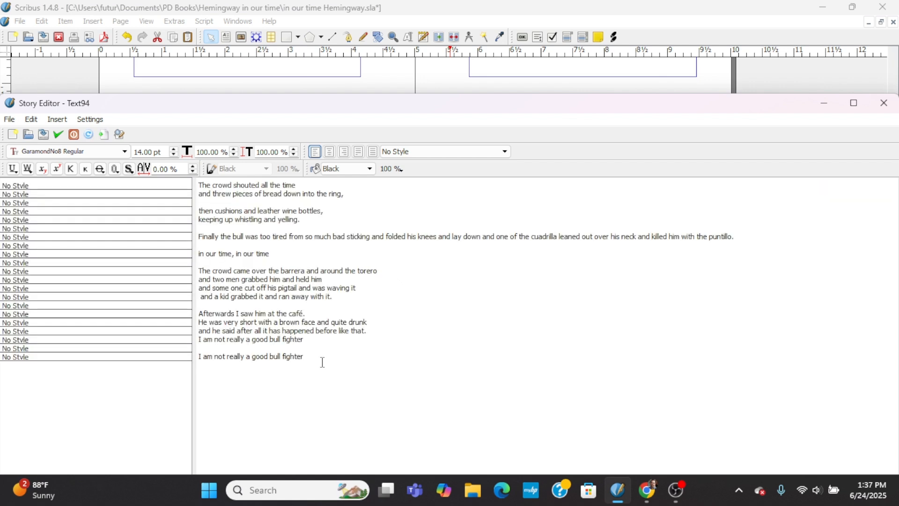
left_click_drag(322, 362, 161, 177)
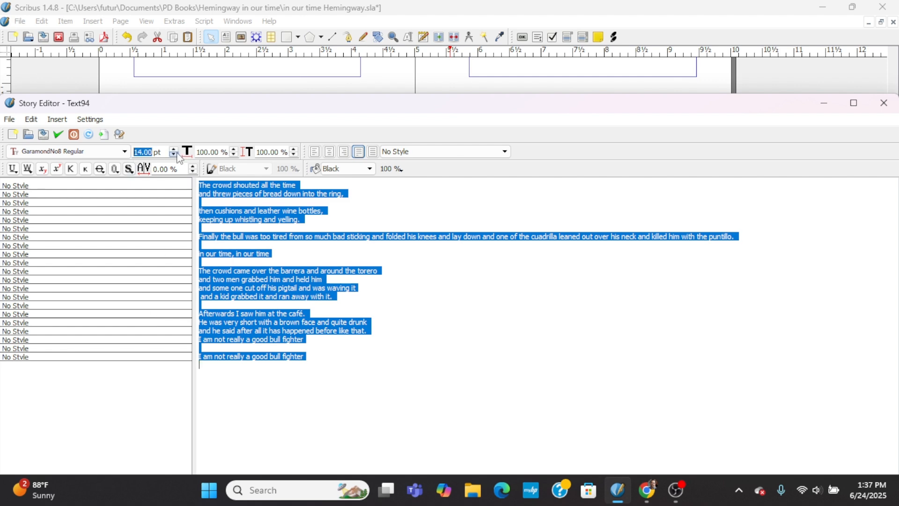
left_click(59, 134)
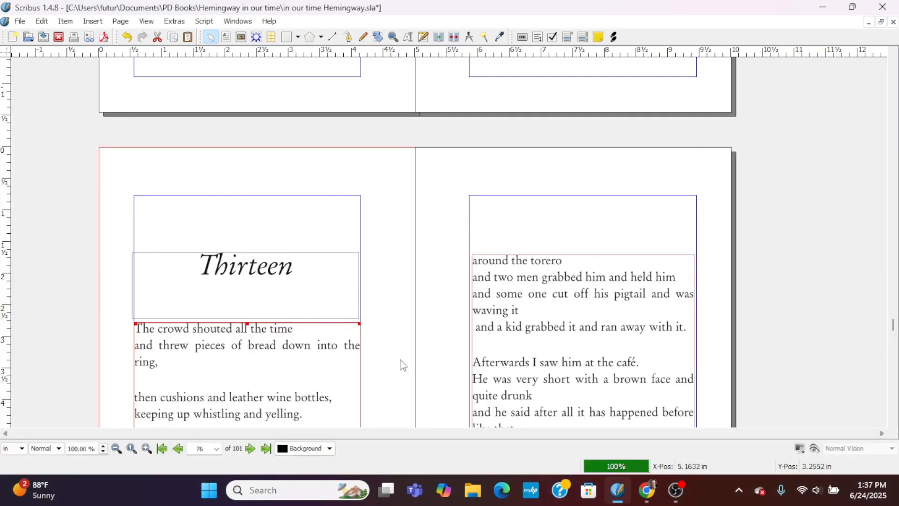
Join the broken lines within each of the first two stanzas of page 76's body text in the Story Editor.
scroll(346, 347, "down", 3)
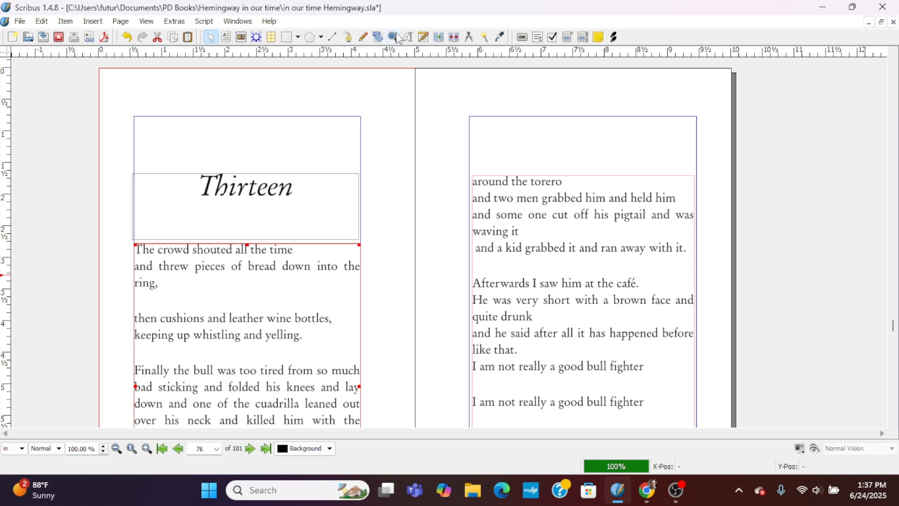
left_click(423, 37)
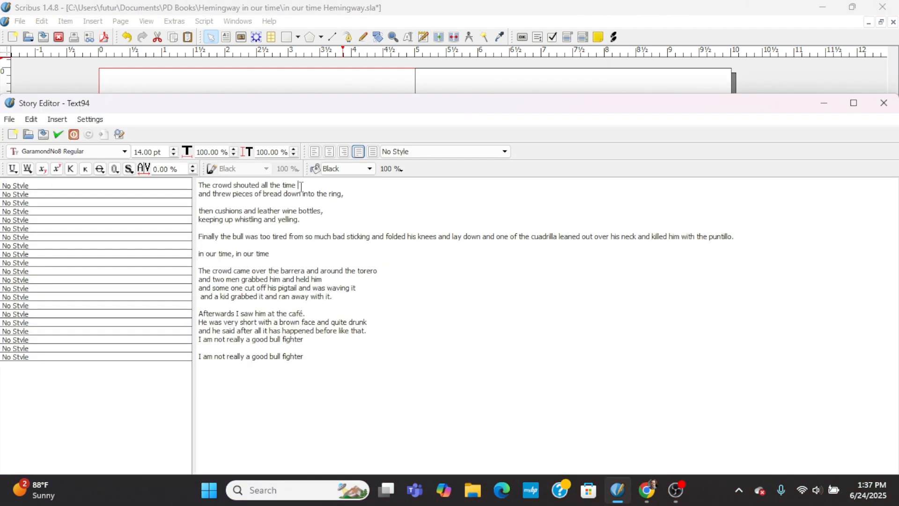
key("BackSpace")
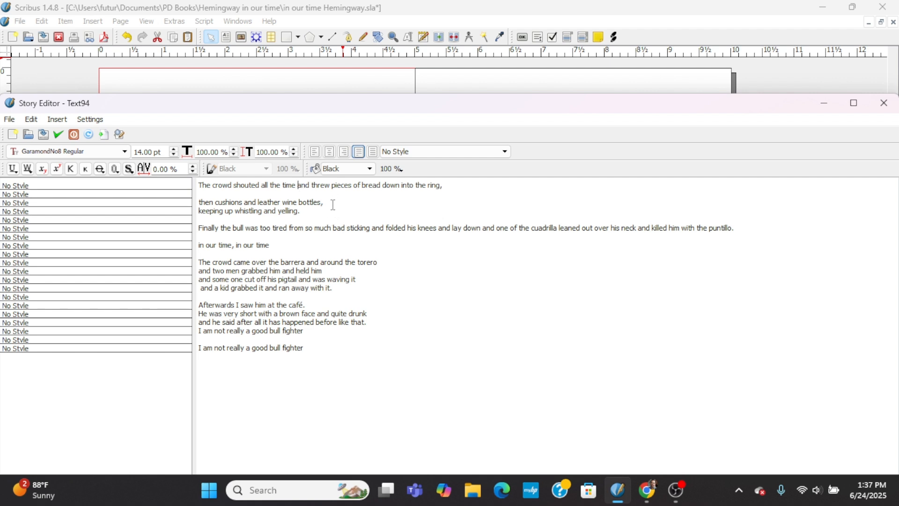
key("Delete")
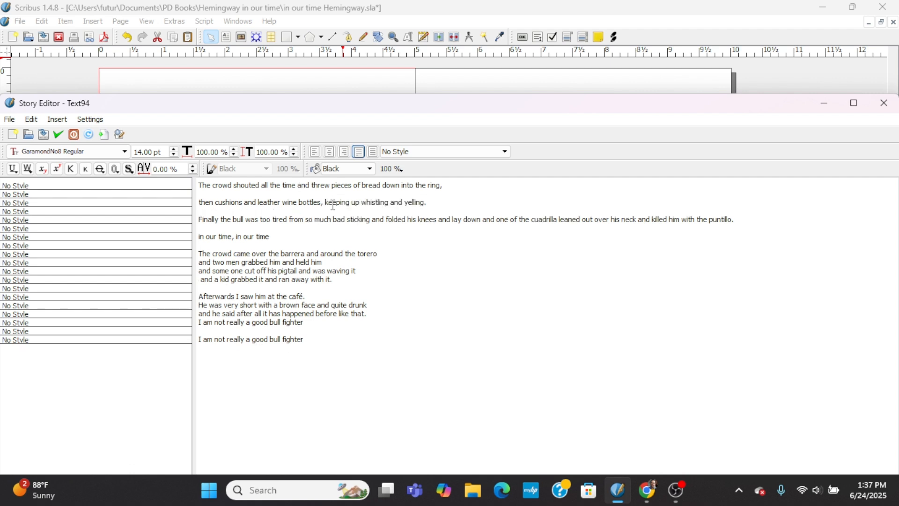
Set the line "in our time, in our time" to GaramondNo8 Italic and update the text frame.
left_click_drag(271, 236, 189, 237)
left_click(94, 151)
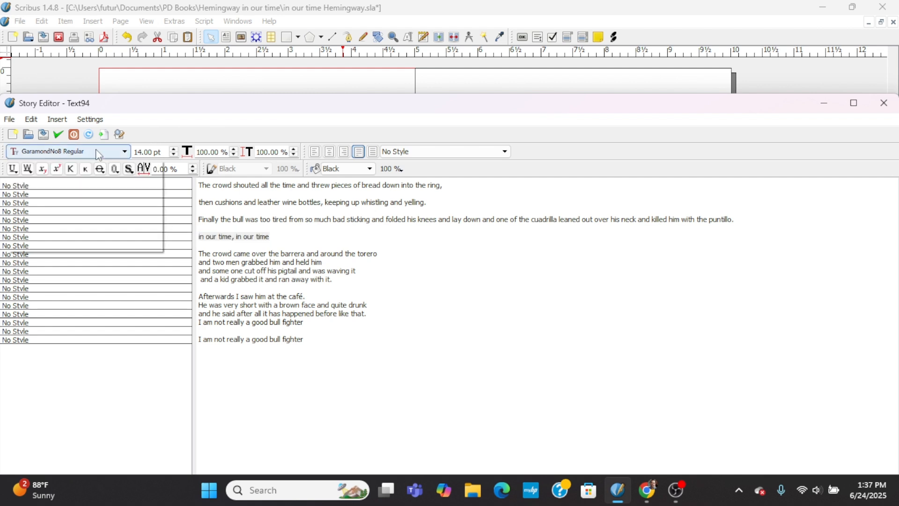
left_click(73, 219)
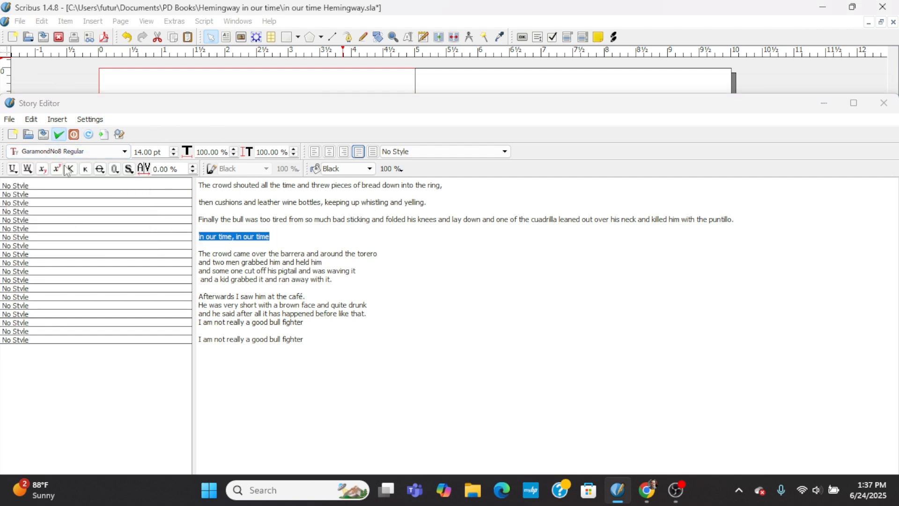
left_click(59, 134)
Left-align all of chapter thirteen's body text in the Story Editor and update the frame.
scroll(361, 300, "down", 1)
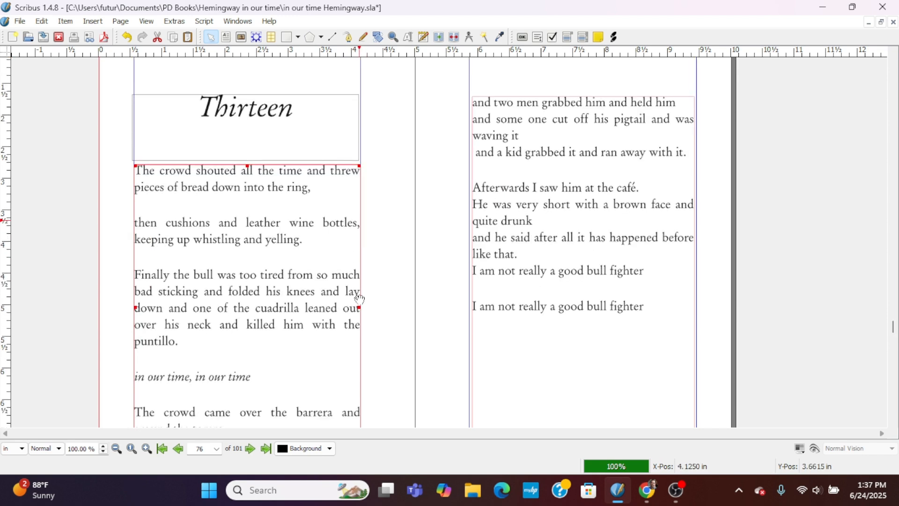
scroll(360, 299, "down", 2)
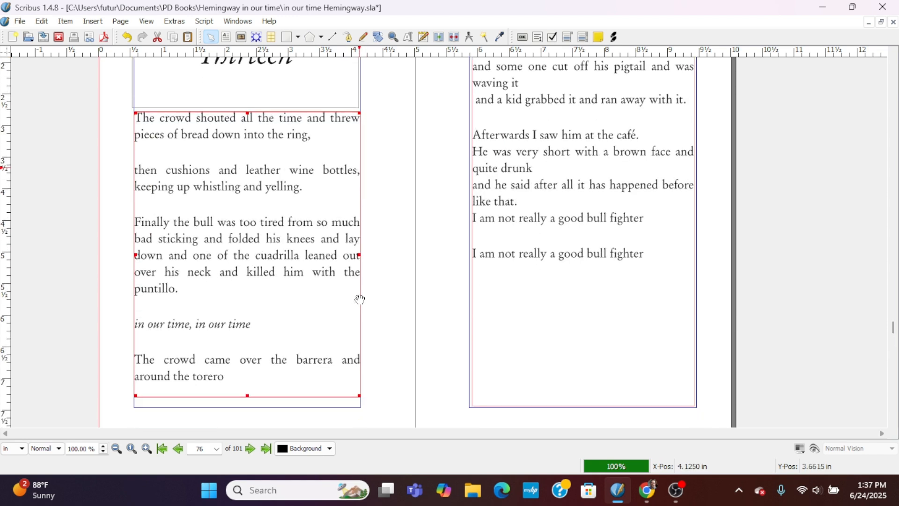
left_click(423, 37)
key("ctrl+a")
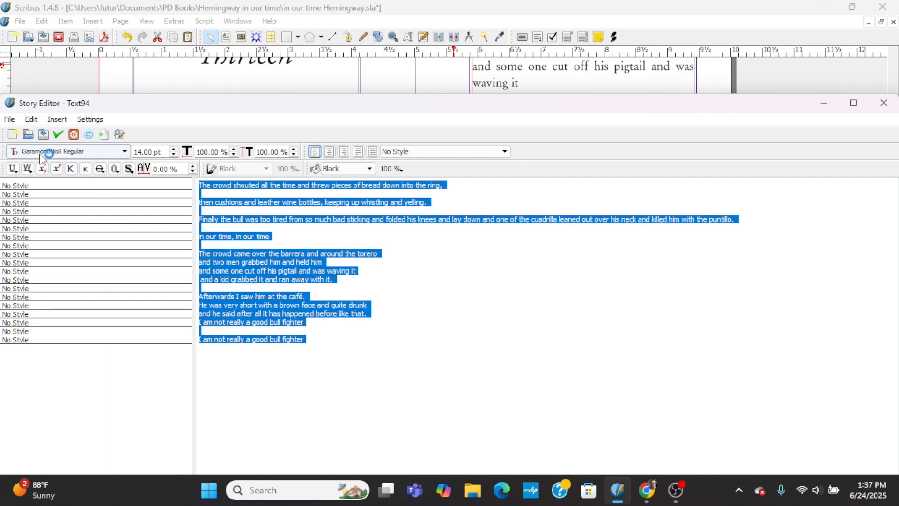
left_click(58, 134)
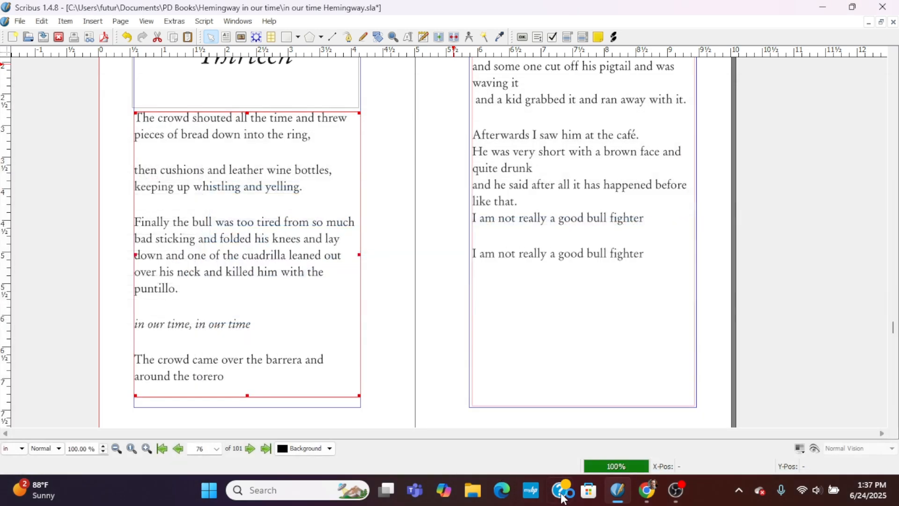
Check the ending of Chapter 13 in the Google Docs manuscript, return to Scribus, and set the text's final line to GaramondNo8 Italic.
left_click(647, 490)
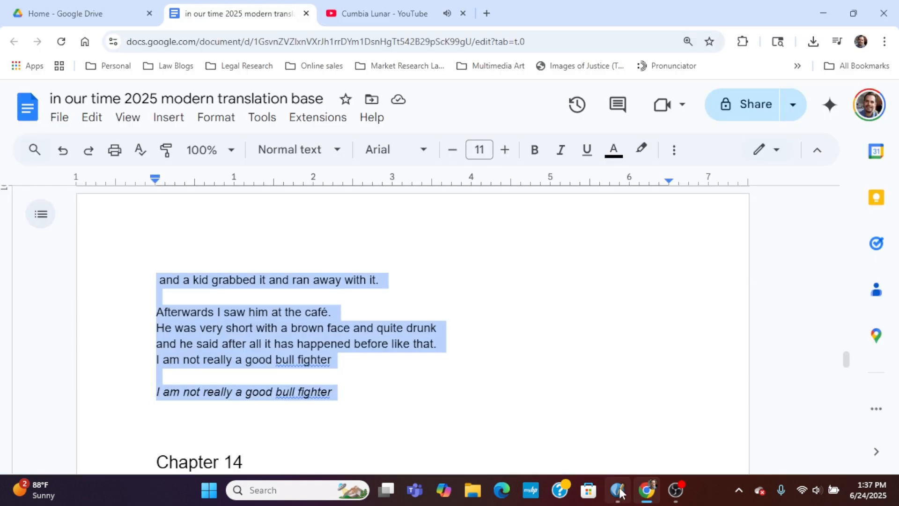
mouse_move(620, 491)
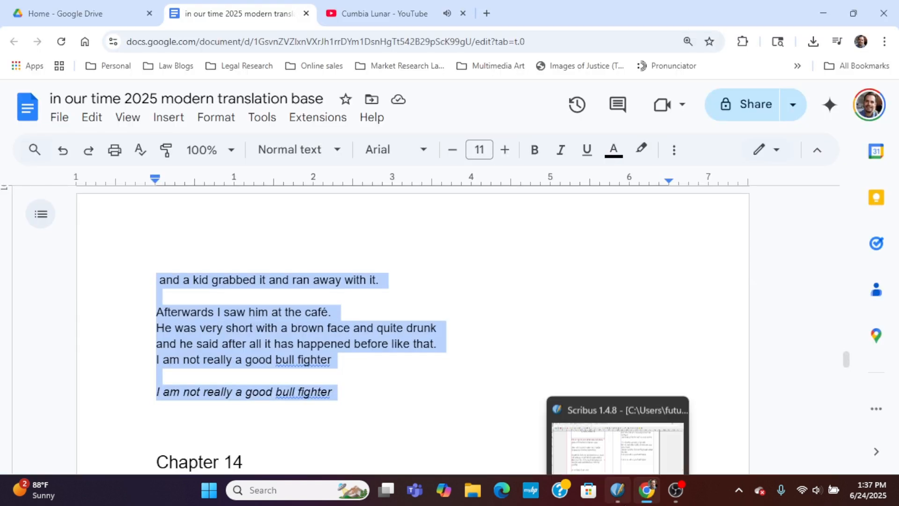
left_click(642, 496)
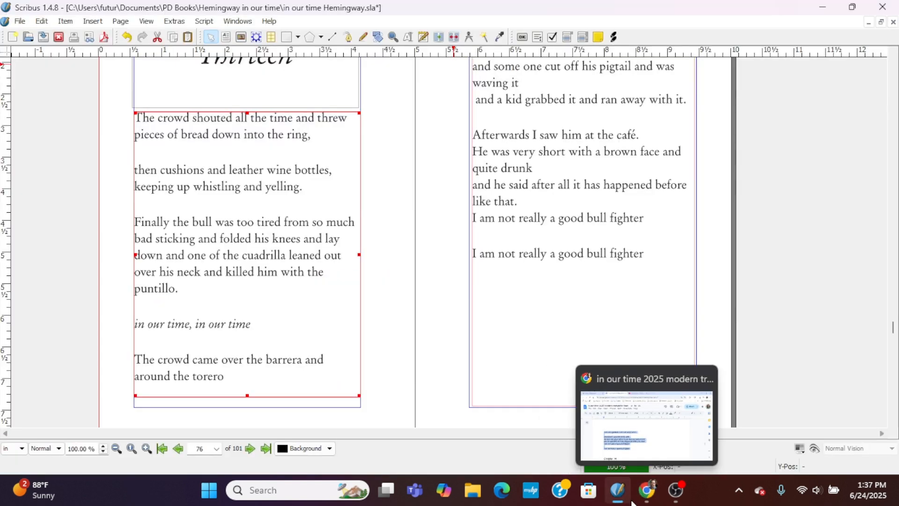
left_click(407, 40)
left_click_drag(317, 350, 197, 340)
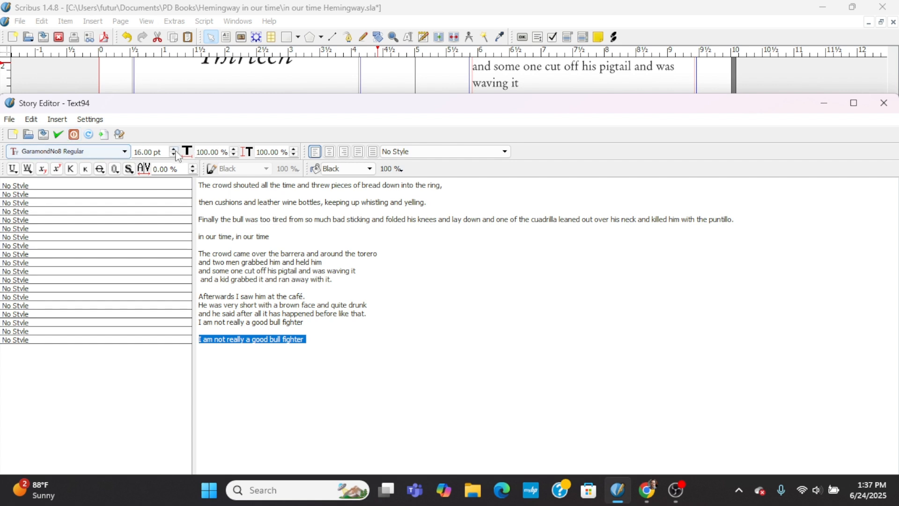
left_click(122, 151)
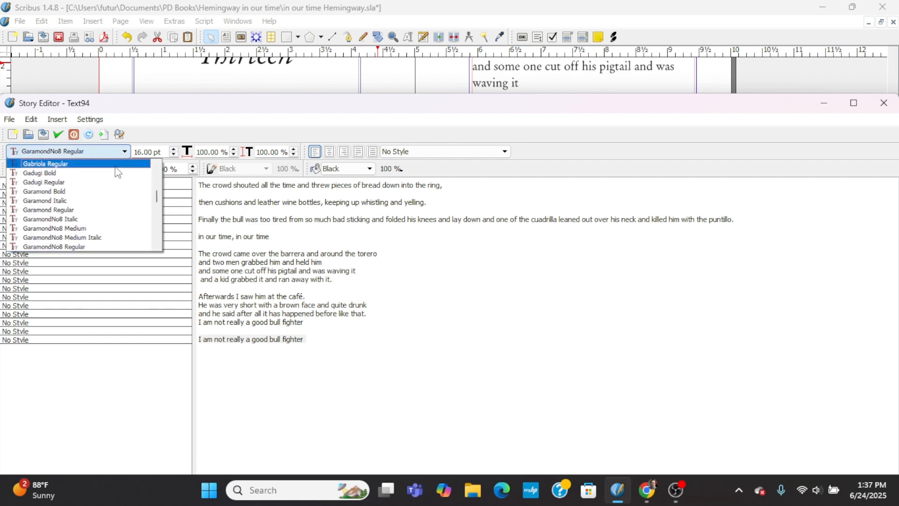
left_click(95, 218)
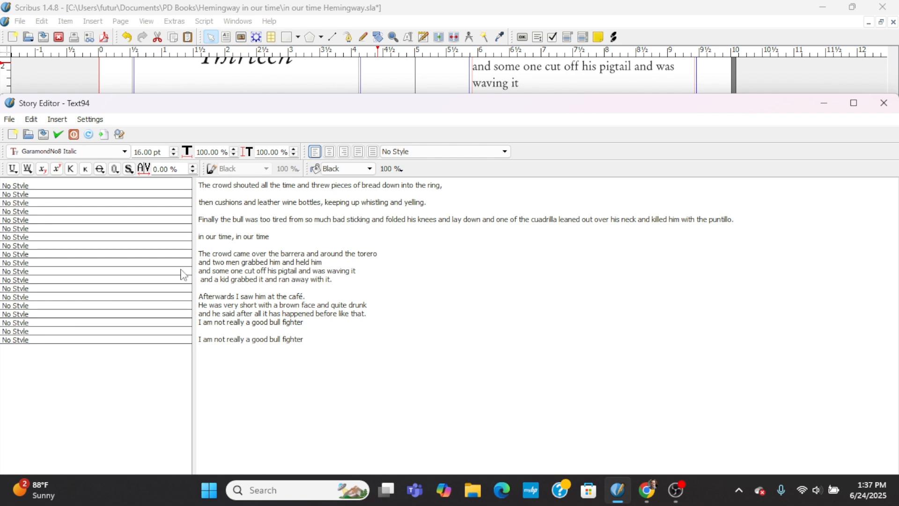
Join the lines from "The crowd came over the barrera" to "ran away with it." into one paragraph with single spaces between words.
left_click(200, 261)
key("BackSpace")
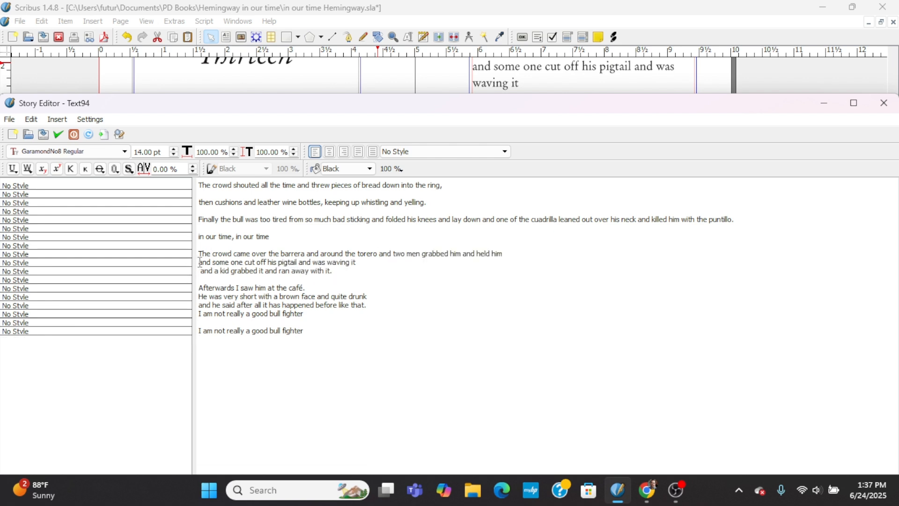
key("Down")
key("BackSpace")
key("BackSpace")
key("BackSpace")
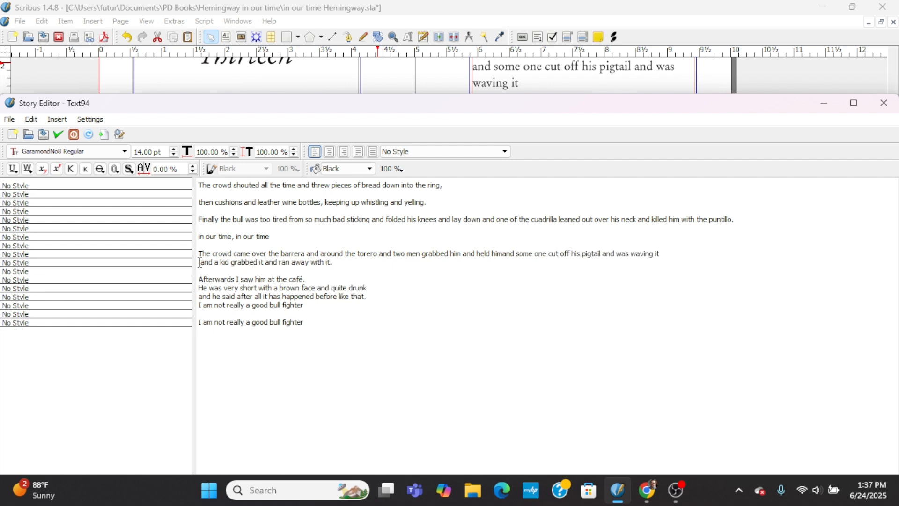
key("Down")
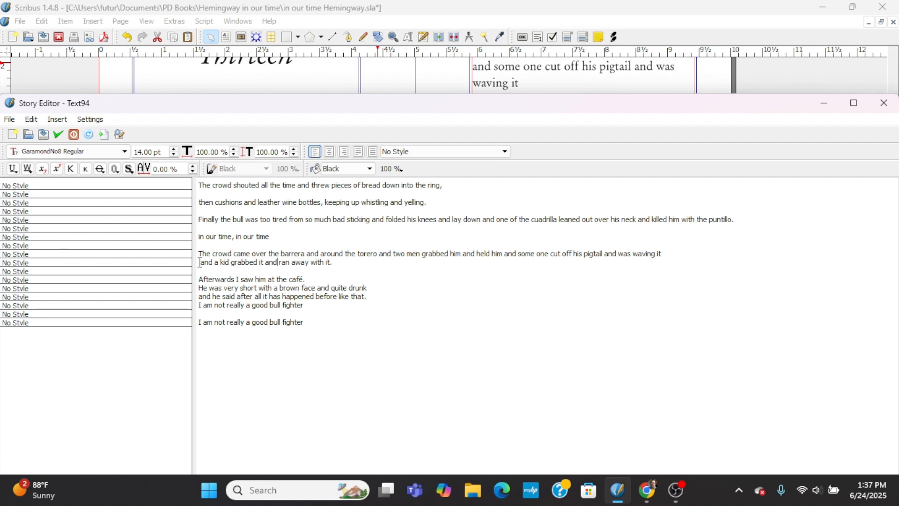
key("BackSpace")
key("BackSpace")
key("BackSpace")
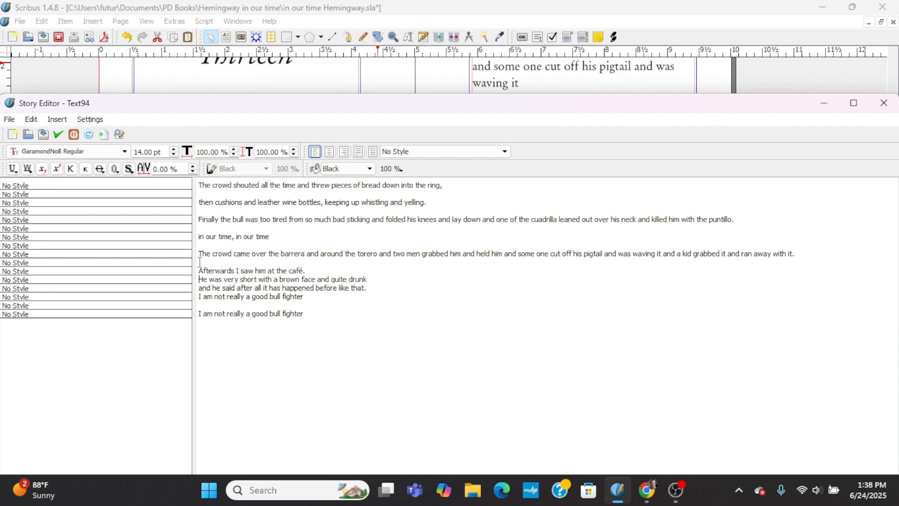
Separate "Afterwards I saw him at the café." with a blank line, merge the following three lines into one paragraph, and update the frame.
key("Return")
key("Down")
key("BackSpace")
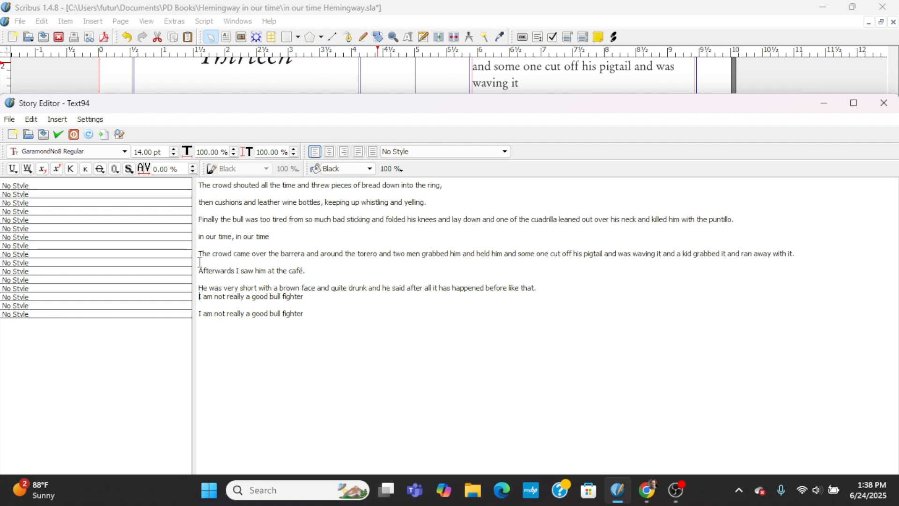
key("BackSpace")
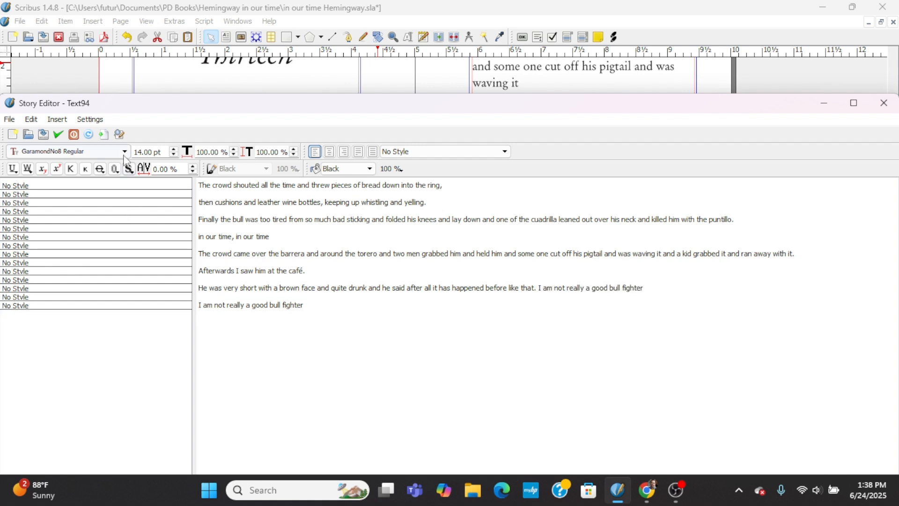
left_click(58, 134)
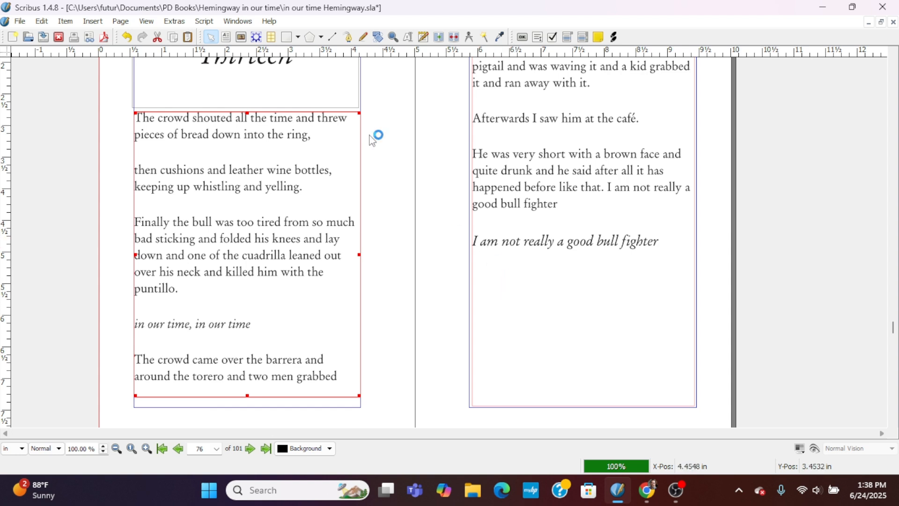
Set all the text of page 77's linked body frame to 14 pt in the Story Editor and update the frame.
left_click(227, 39)
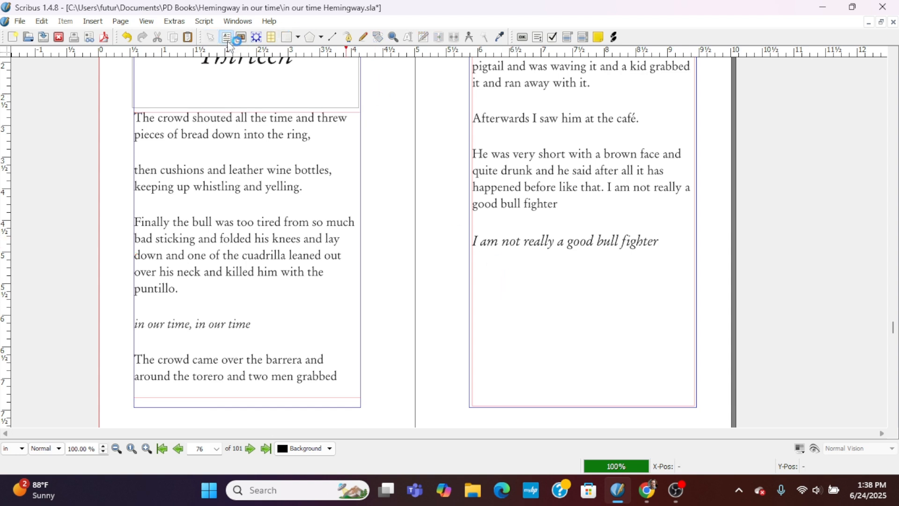
right_click(406, 166)
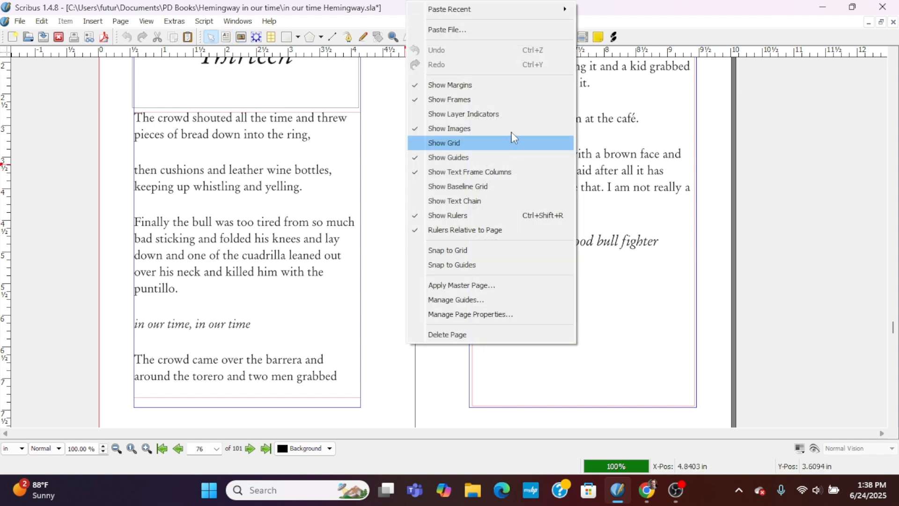
left_click(602, 171)
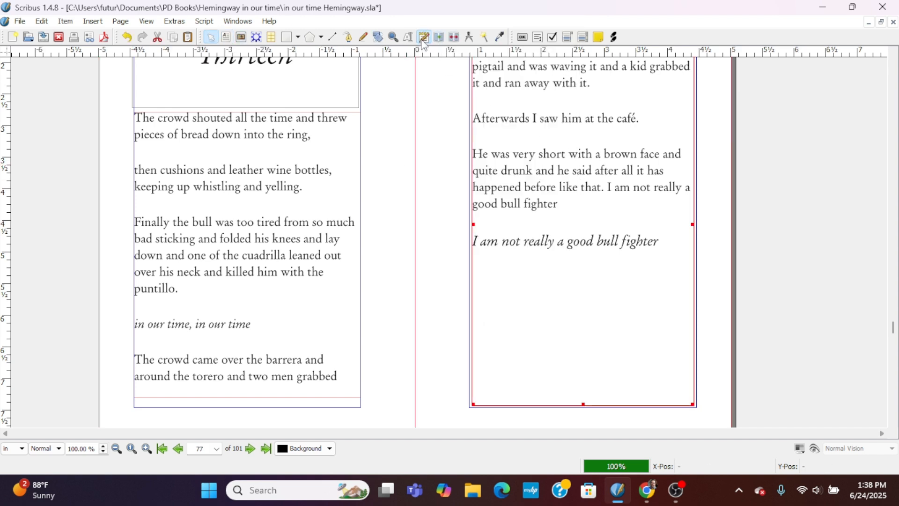
left_click(424, 37)
left_click_drag(311, 305, 183, 173)
left_click(174, 154)
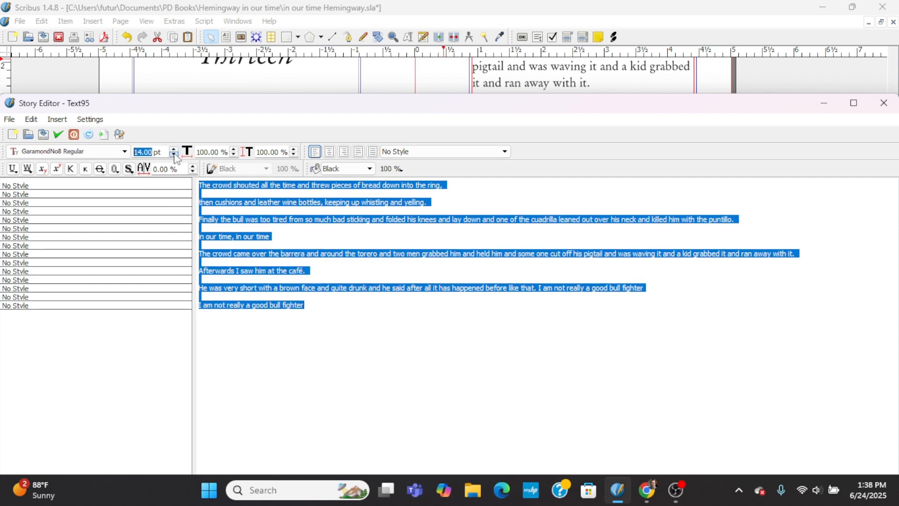
left_click(174, 149)
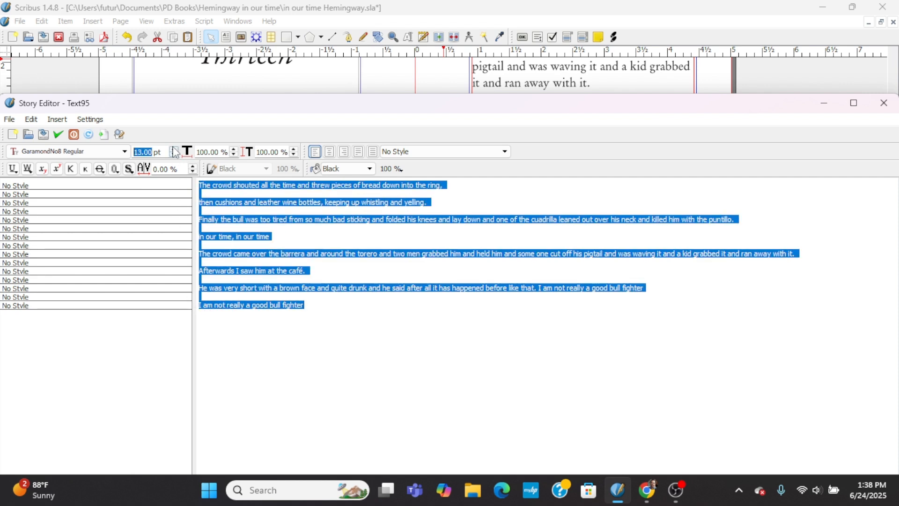
left_click(57, 135)
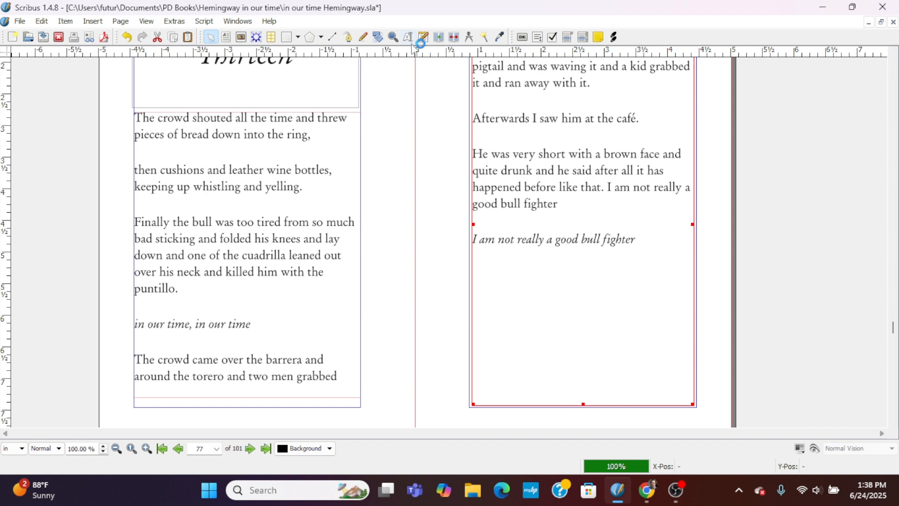
Switch to the Google Docs manuscript, review chapter 13 and the start of chapter 14, and return to the Scribus layout.
left_click(646, 497)
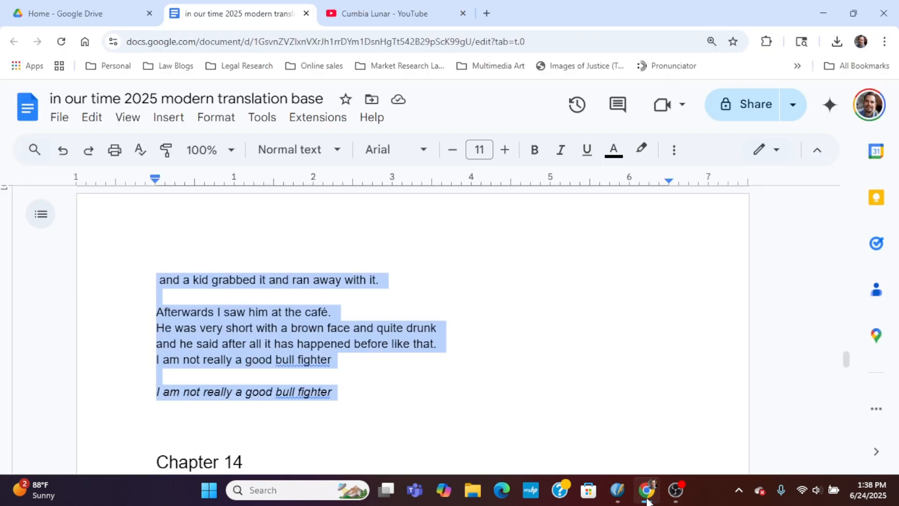
scroll(487, 388, "up", 10)
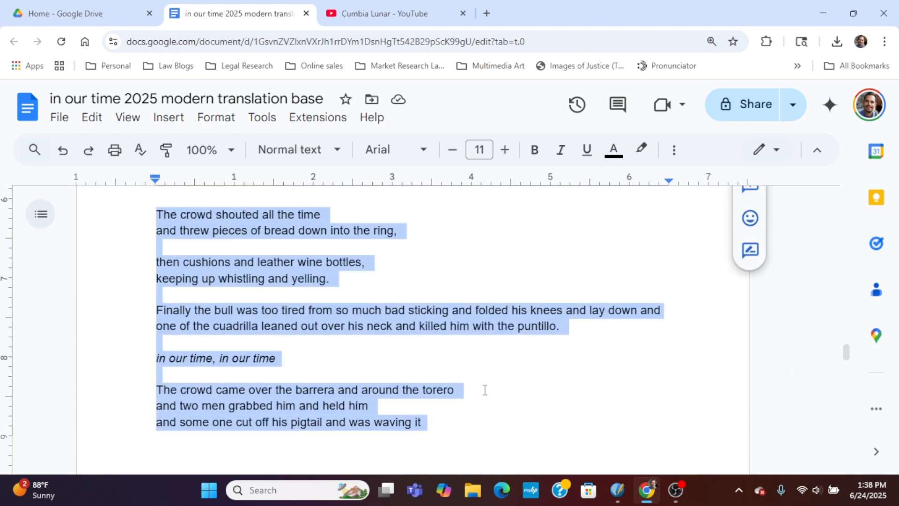
scroll(485, 389, "up", 2)
scroll(486, 389, "down", 6)
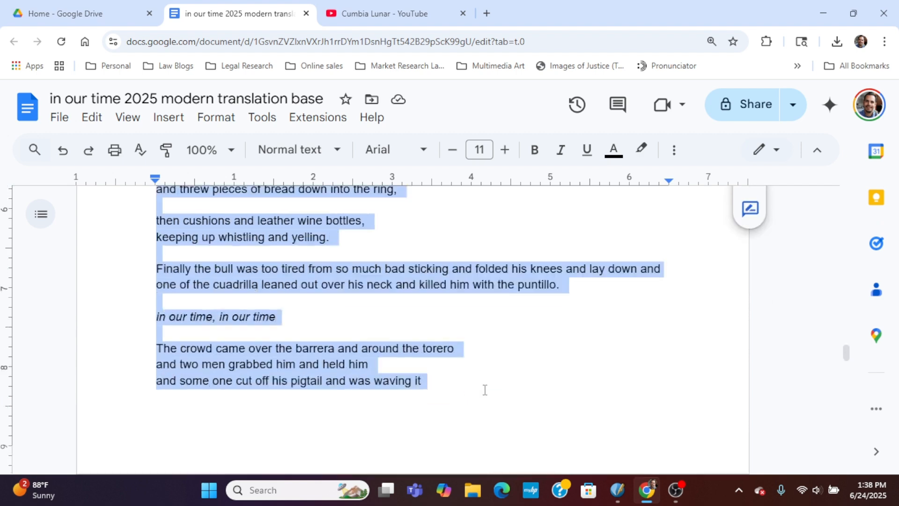
scroll(486, 390, "down", 5)
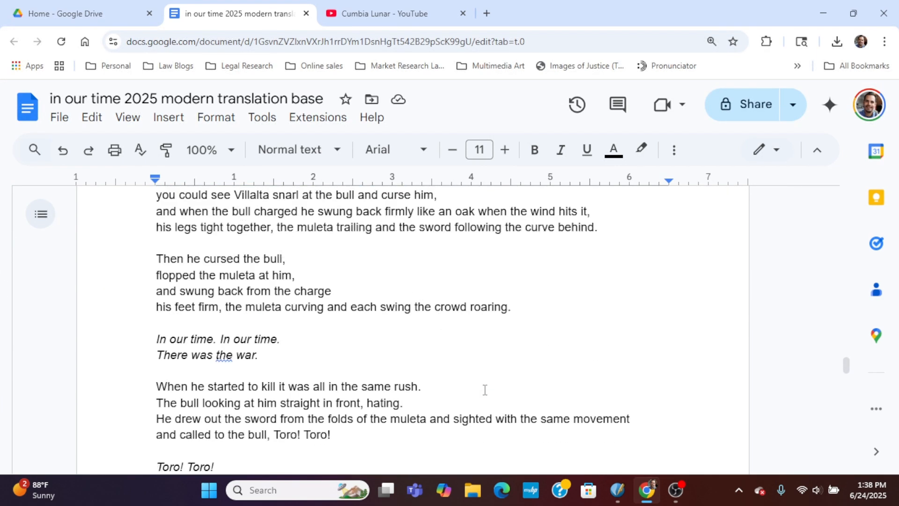
scroll(486, 390, "up", 4)
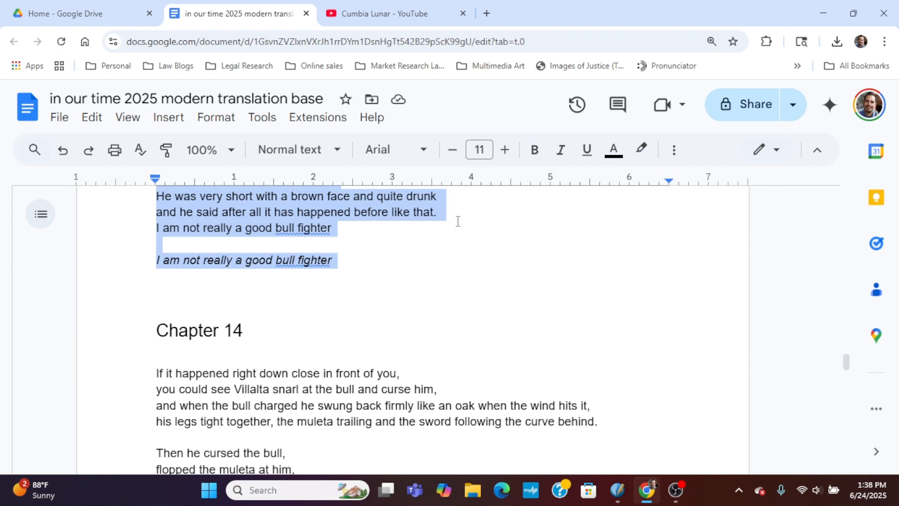
left_click(618, 490)
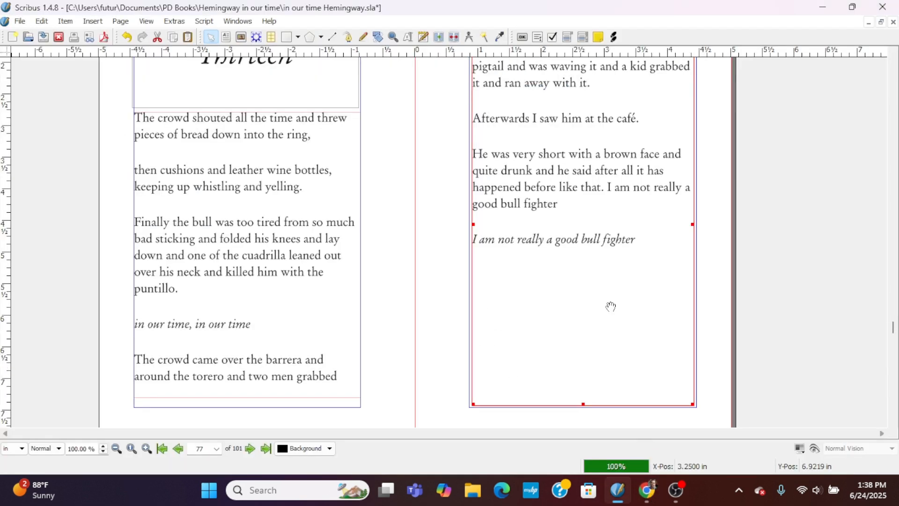
In the Google Docs manuscript, add a period to both "I am not really a good bull fighter" lines closing chapter 13.
left_click(645, 492)
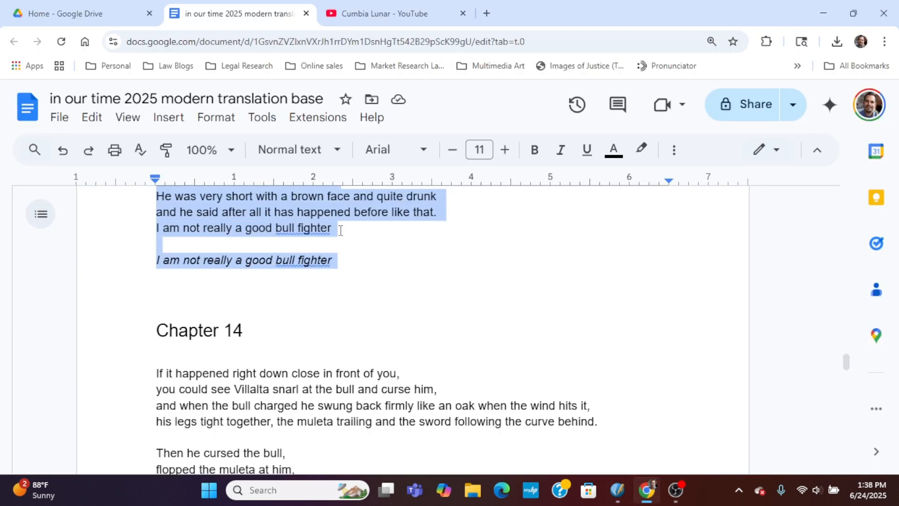
left_click(340, 230)
type(".")
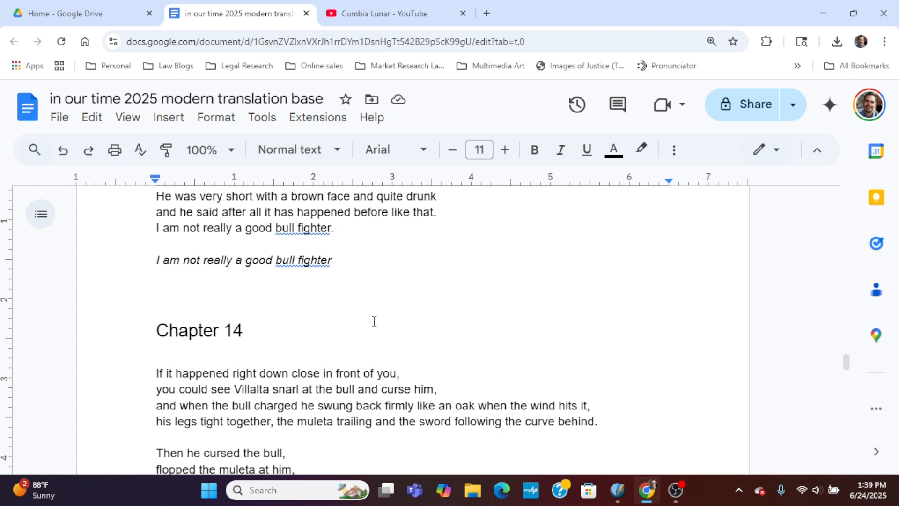
left_click(332, 261)
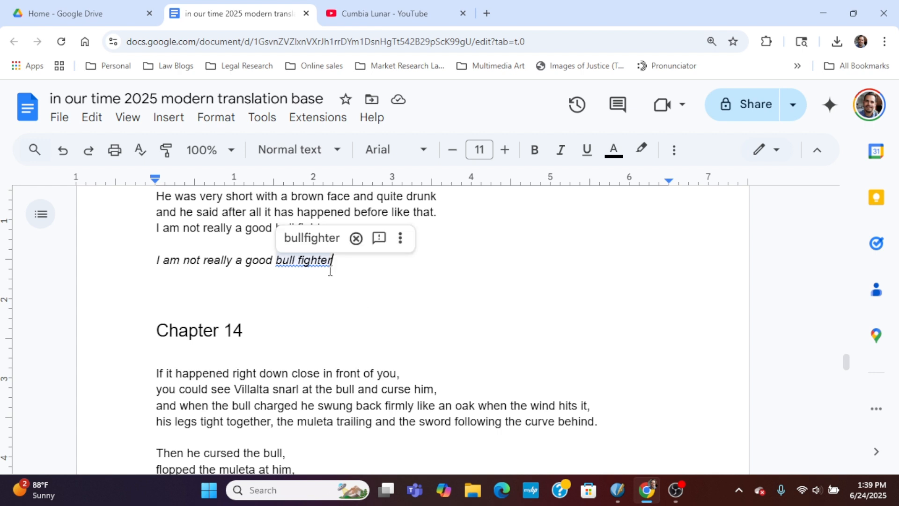
type(".")
left_click(378, 360)
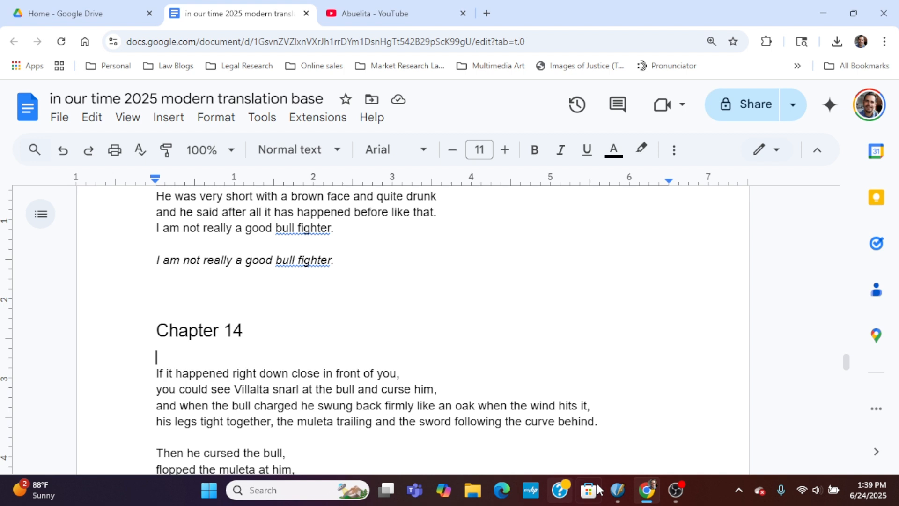
Return to Scribus, save "in our time Hemingway.sla", and close the program, saving the changes to "The Comet Du Bois.sla".
left_click(618, 490)
left_click(20, 21)
left_click(40, 116)
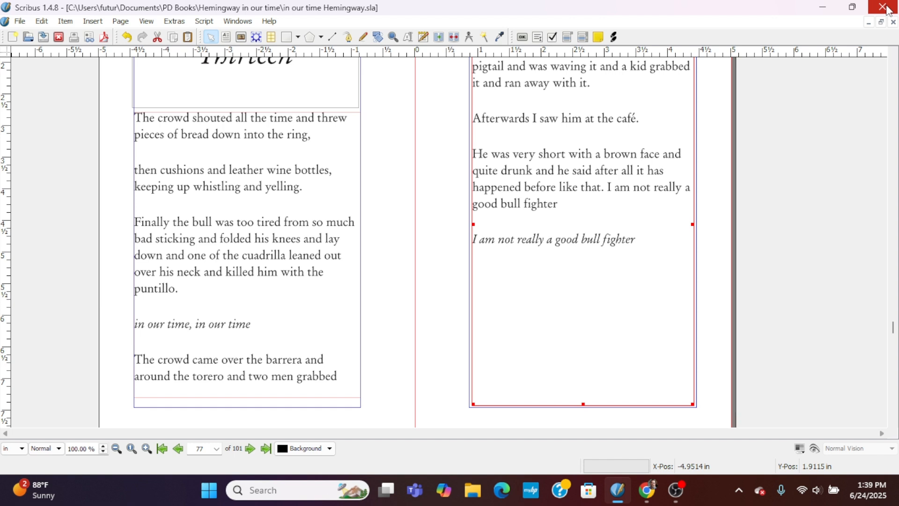
left_click(889, 10)
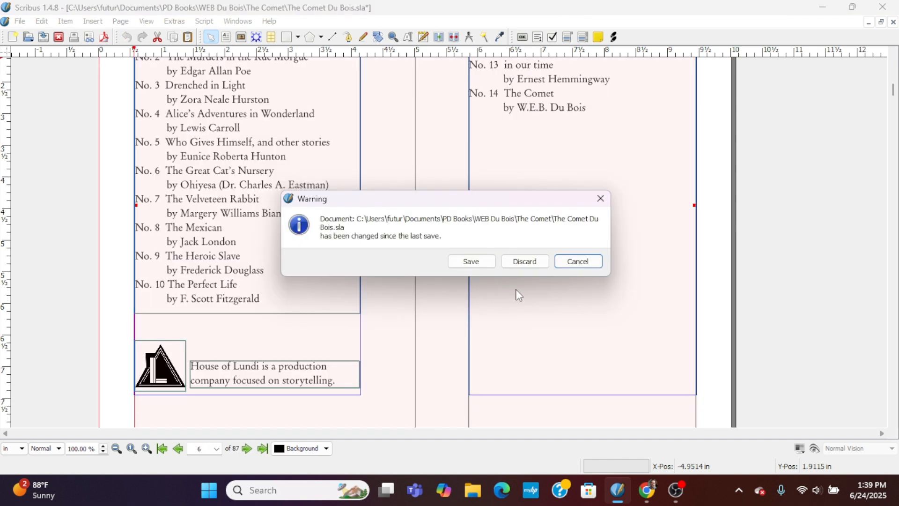
left_click(483, 268)
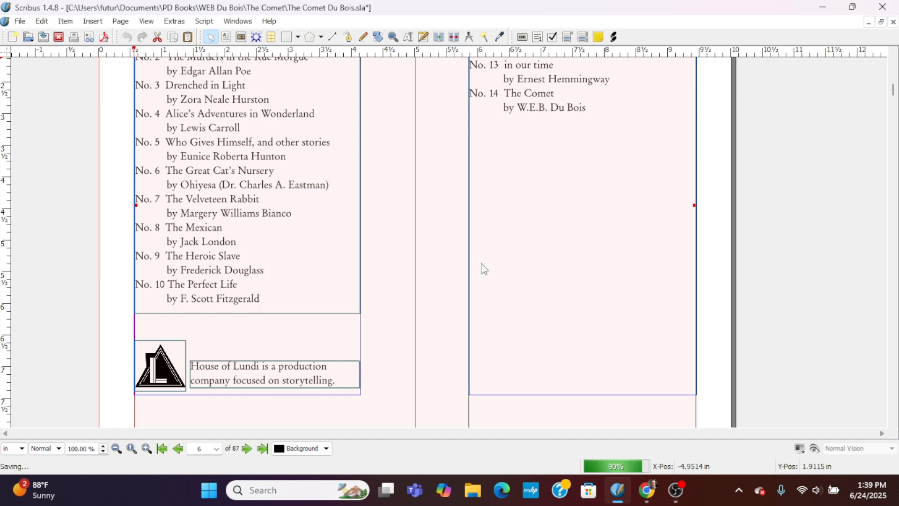
key("alt+Tab")
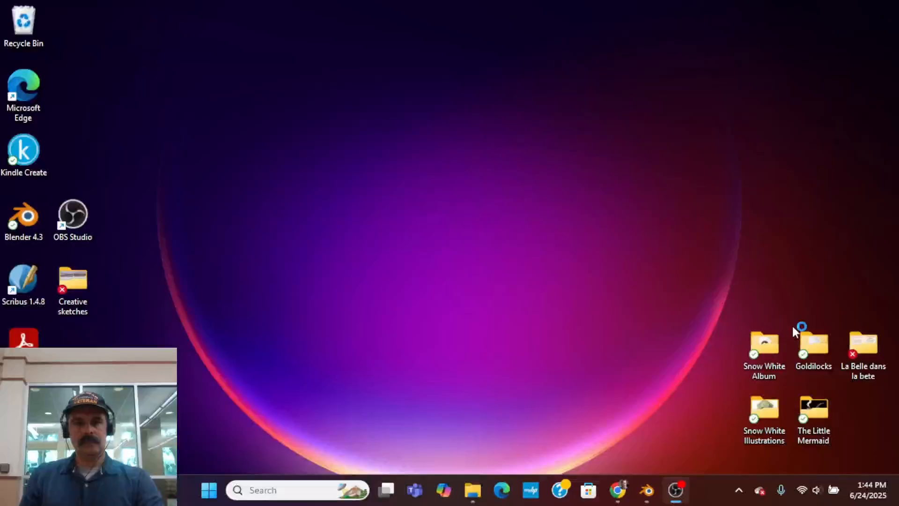
Switch to Image 2.blend in Blender and fill the two dark bands curving down beside the nose with red Pen 02 strokes.
mouse_move(676, 500)
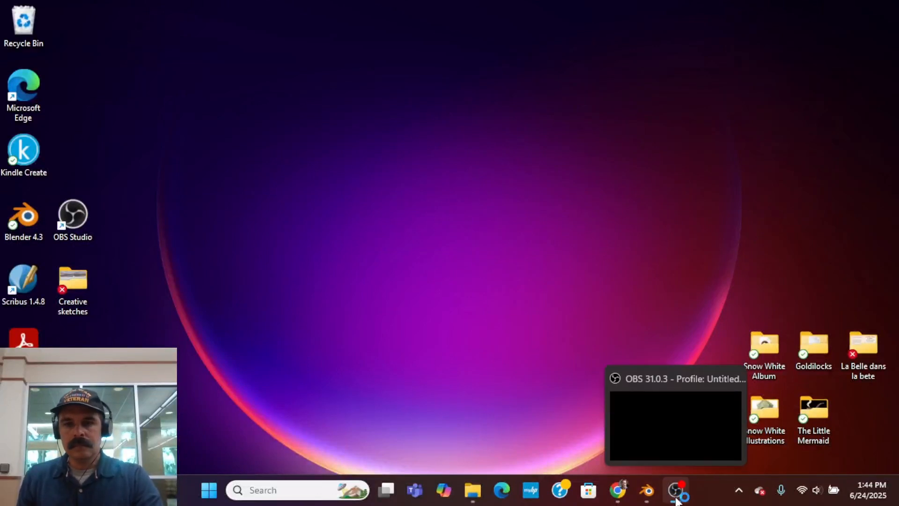
left_click(647, 490)
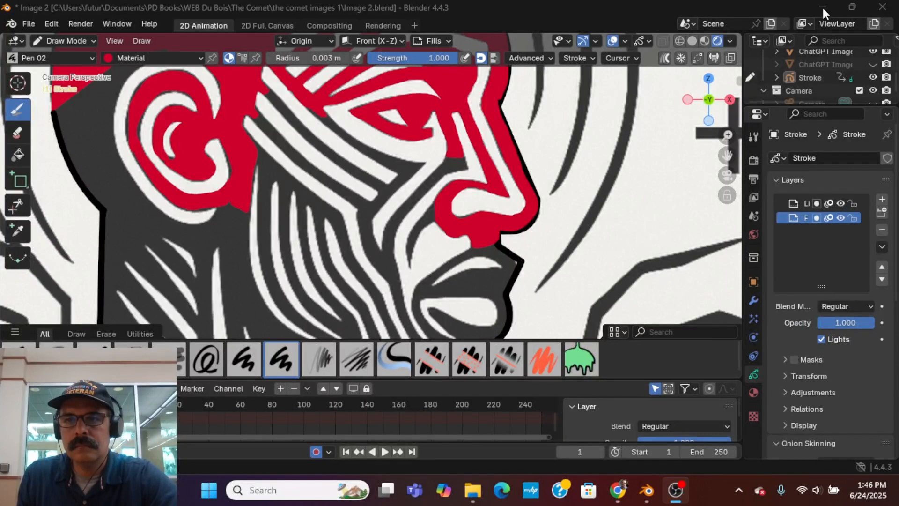
scroll(467, 279, "up", 5)
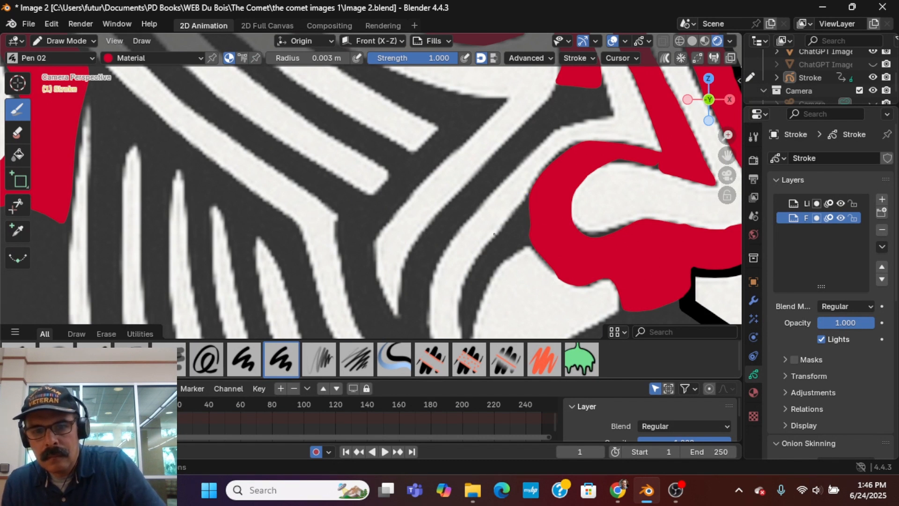
left_click_drag(525, 199, 468, 272)
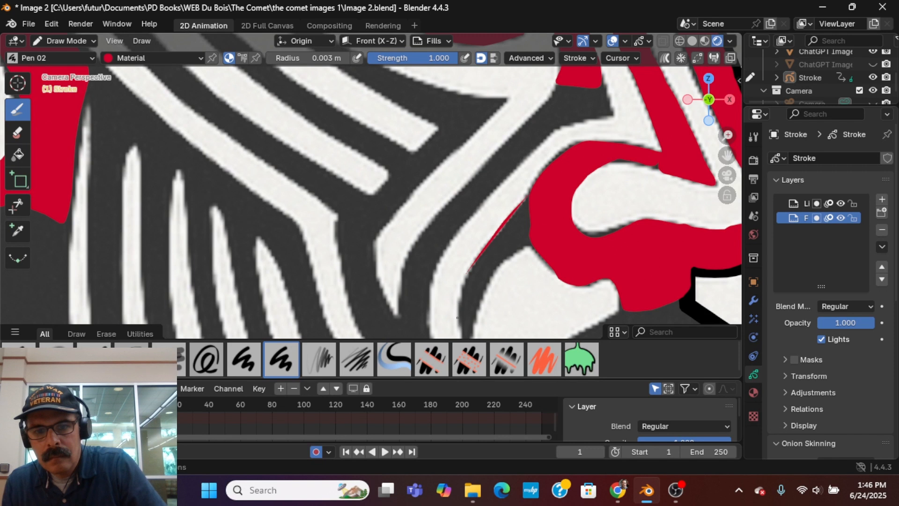
mouse_move(457, 317)
left_mouse_down()
mouse_move(461, 330)
mouse_move(477, 322)
mouse_move(499, 269)
mouse_move(536, 242)
left_mouse_up()
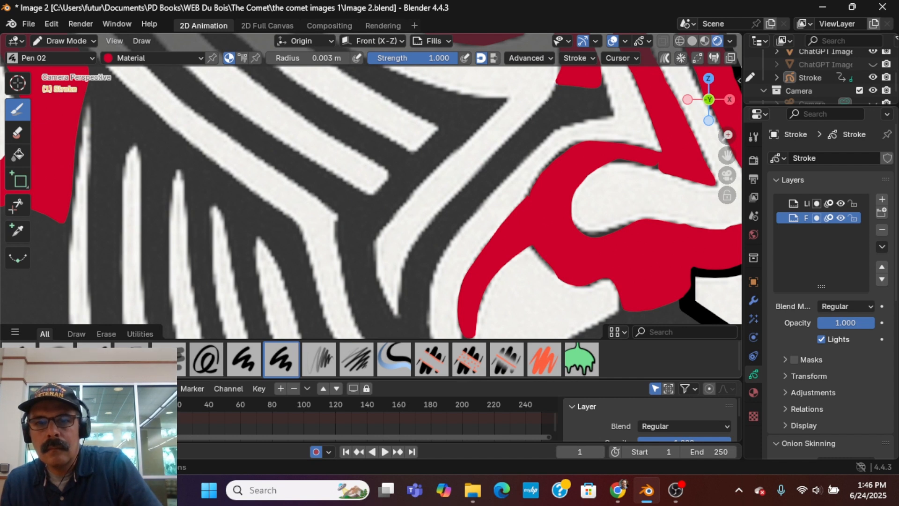
left_click_drag(556, 86, 524, 127)
left_click_drag(493, 155, 416, 242)
mouse_move(400, 271)
left_mouse_down()
mouse_move(398, 305)
mouse_move(430, 343)
mouse_move(440, 268)
mouse_move(463, 225)
mouse_move(557, 128)
mouse_move(613, 106)
mouse_move(598, 74)
left_mouse_up()
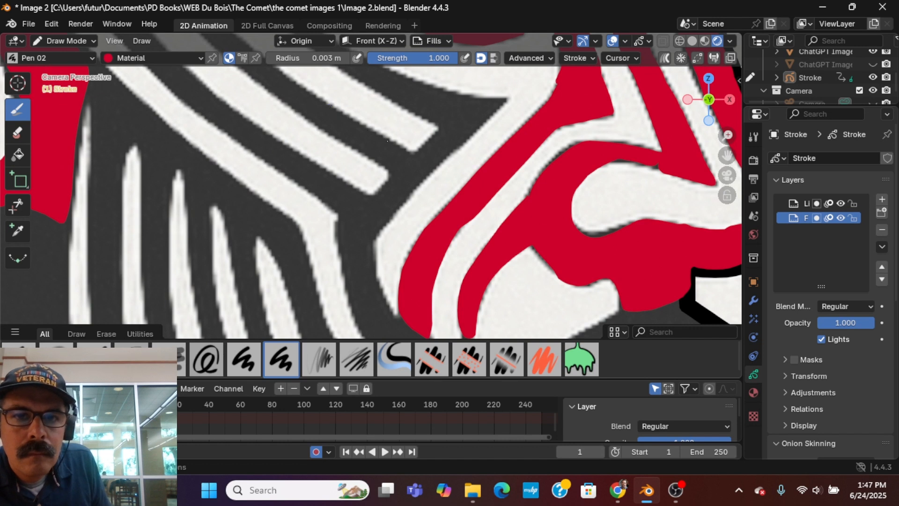
Fill the lower parts of the next two dark cheek stripes and the dark band joining them with red.
mouse_move(421, 145)
left_mouse_down()
mouse_move(434, 127)
mouse_move(347, 105)
mouse_move(380, 93)
mouse_move(350, 73)
mouse_move(410, 77)
mouse_move(393, 96)
mouse_move(412, 110)
mouse_move(449, 93)
mouse_move(500, 101)
mouse_move(393, 216)
mouse_move(376, 253)
mouse_move(383, 322)
mouse_move(372, 324)
mouse_move(358, 321)
mouse_move(335, 280)
mouse_move(333, 236)
mouse_move(347, 207)
mouse_move(392, 168)
mouse_move(315, 125)
left_mouse_up()
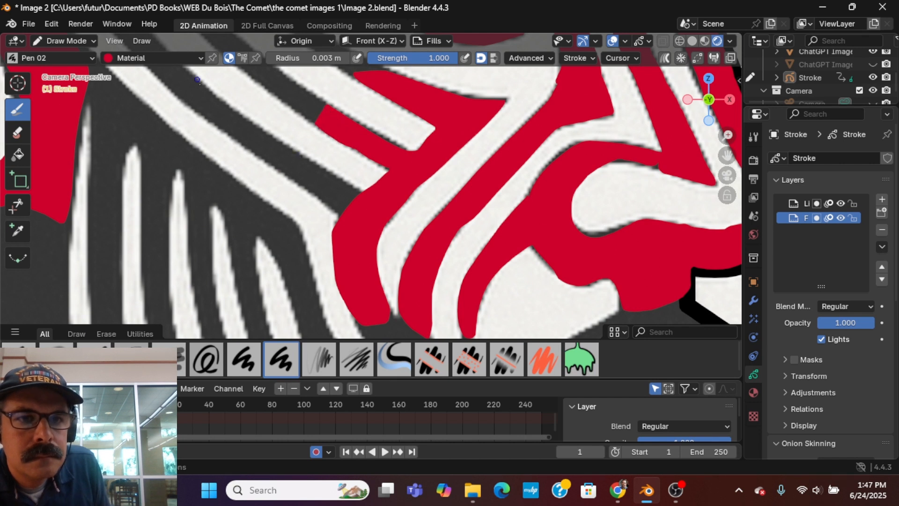
left_click_drag(197, 81, 188, 99)
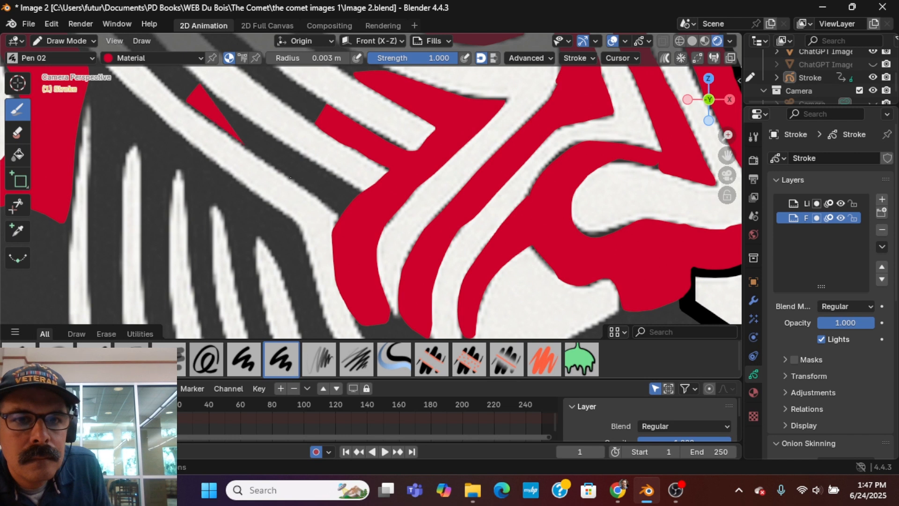
mouse_move(291, 177)
left_mouse_down()
mouse_move(349, 213)
mouse_move(367, 193)
mouse_move(328, 167)
left_mouse_up()
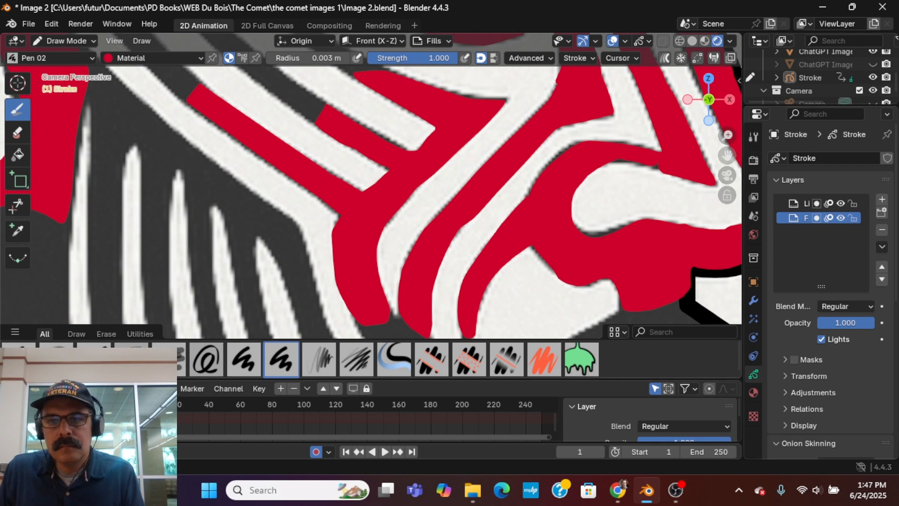
Fill the remaining dark parts of the three diagonal stripes between the ear and the eye with red.
left_click_drag(727, 155, 871, 299)
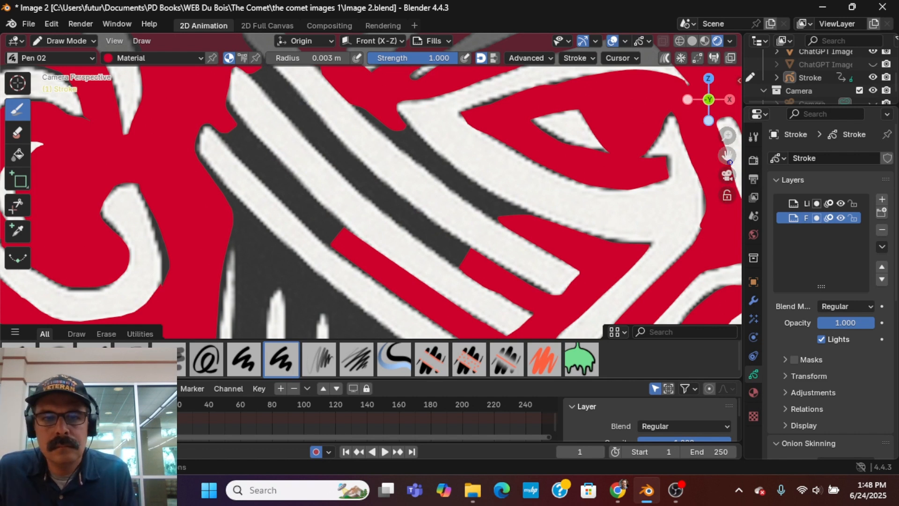
mouse_move(728, 161)
left_mouse_down()
mouse_move(737, 170)
mouse_move(729, 163)
left_mouse_up()
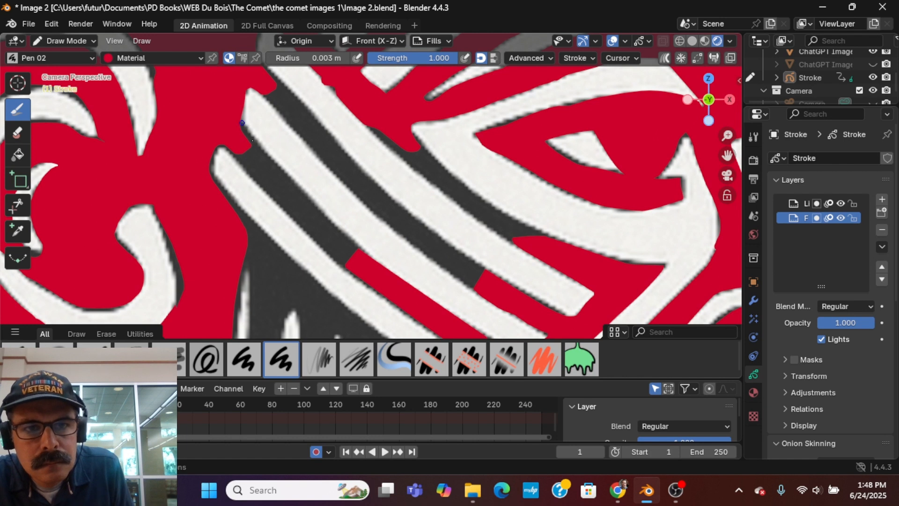
mouse_move(246, 127)
left_mouse_down()
mouse_move(354, 242)
mouse_move(346, 264)
left_mouse_up()
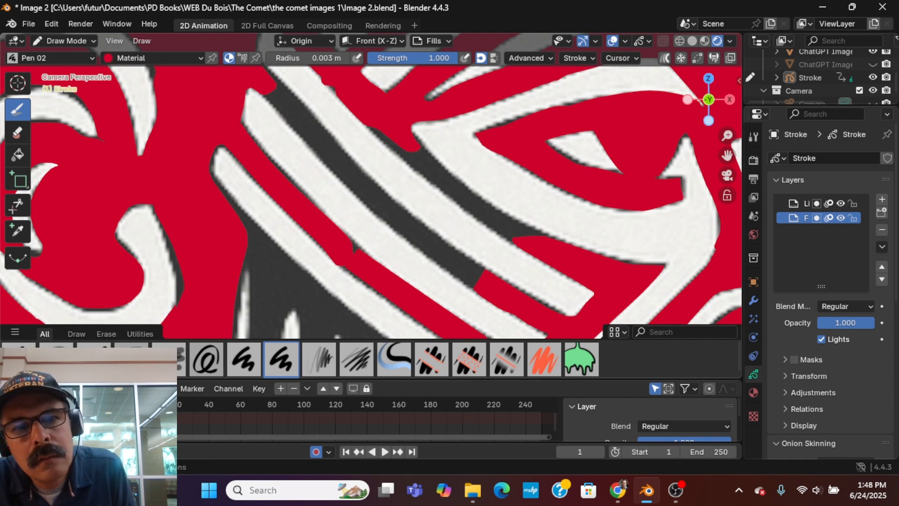
left_click_drag(272, 104, 385, 222)
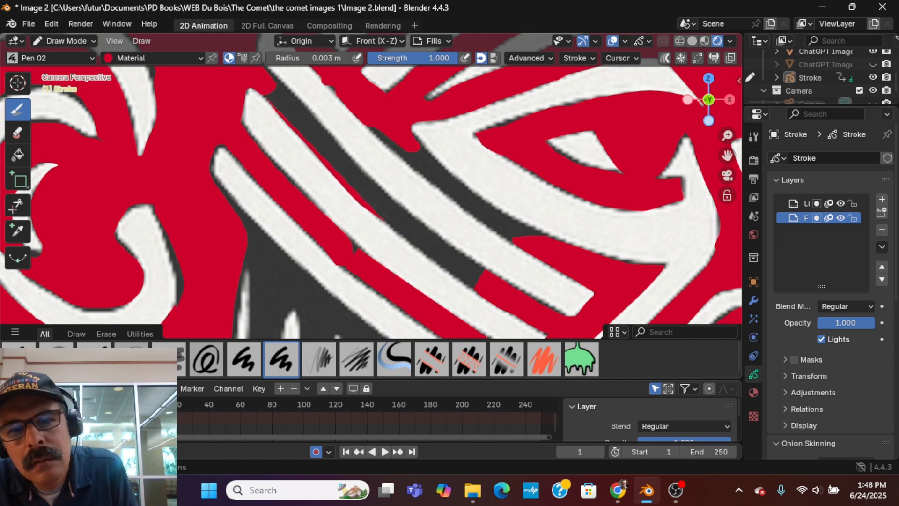
mouse_move(467, 285)
left_mouse_down()
mouse_move(447, 270)
mouse_move(491, 276)
left_mouse_up()
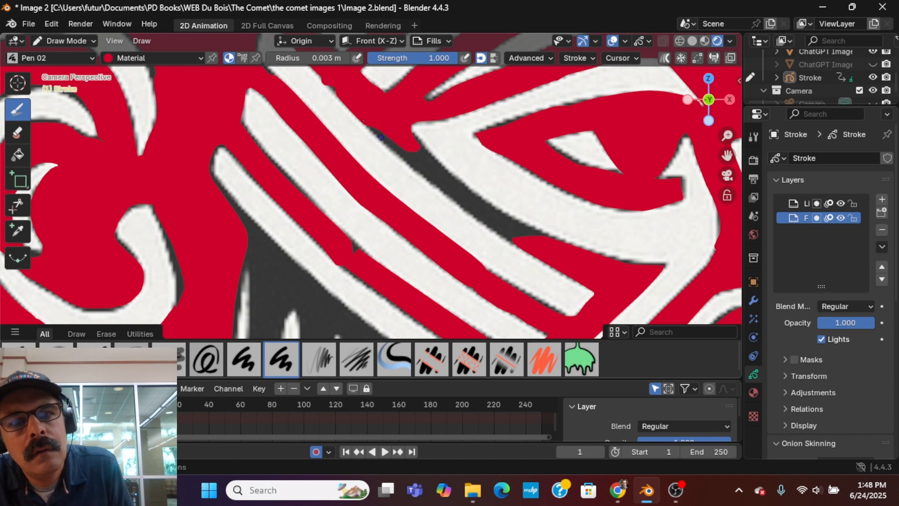
mouse_move(371, 129)
left_mouse_down()
mouse_move(473, 213)
mouse_move(536, 250)
mouse_move(547, 244)
mouse_move(449, 170)
mouse_move(404, 117)
left_mouse_up()
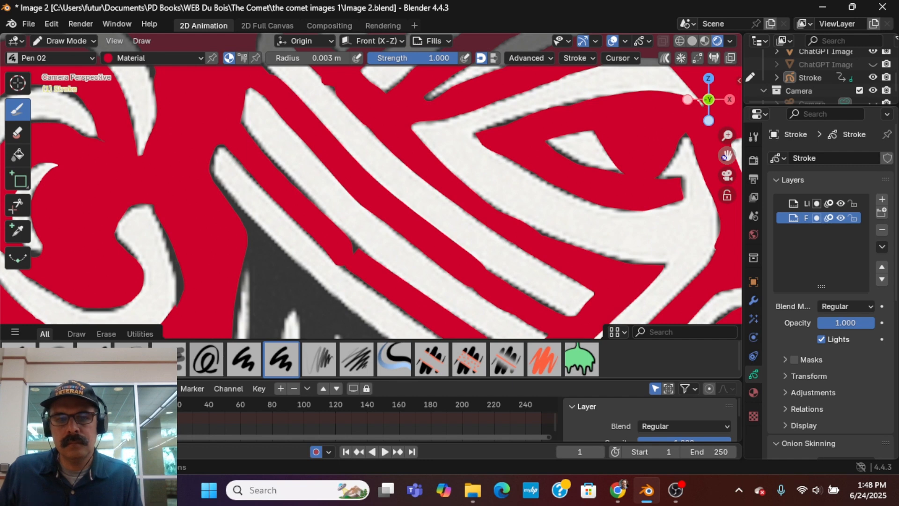
Fill the dark area below the lowest diagonal cheek stripe with red, working around the tips of the white vertical spikes.
mouse_move(727, 155)
left_mouse_down()
mouse_move(771, 0)
mouse_move(808, 17)
mouse_move(822, 51)
left_mouse_up()
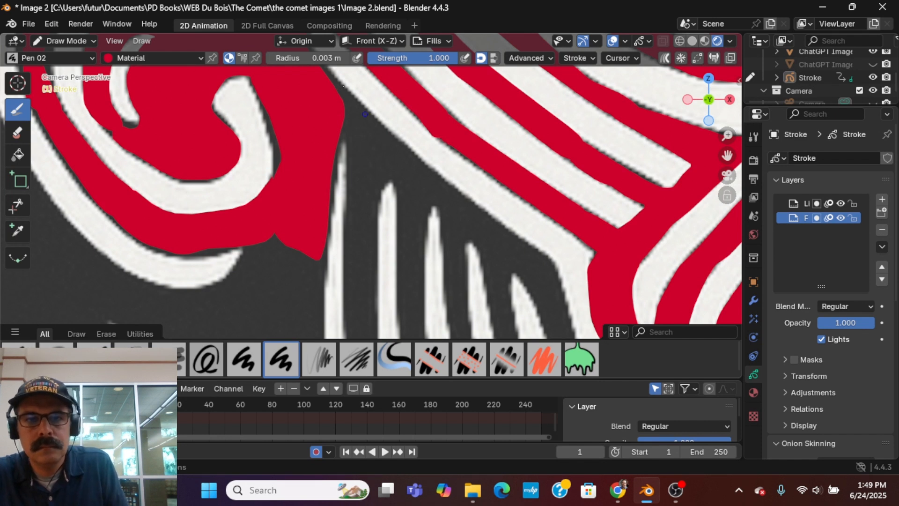
left_click_drag(394, 141, 470, 205)
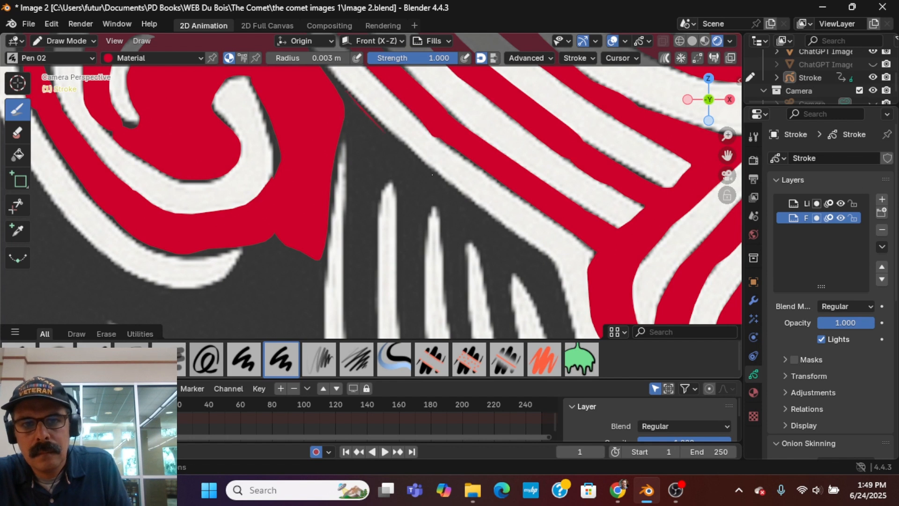
mouse_move(512, 229)
left_mouse_down()
mouse_move(546, 259)
mouse_move(564, 322)
mouse_move(516, 274)
mouse_move(493, 309)
mouse_move(471, 238)
mouse_move(463, 299)
mouse_move(446, 283)
left_mouse_up()
mouse_move(445, 243)
left_mouse_down()
mouse_move(431, 211)
mouse_move(417, 324)
mouse_move(398, 296)
left_mouse_up()
mouse_move(400, 253)
left_mouse_down()
mouse_move(403, 220)
mouse_move(386, 180)
mouse_move(376, 327)
mouse_move(344, 281)
mouse_move(356, 161)
mouse_move(332, 80)
left_mouse_up()
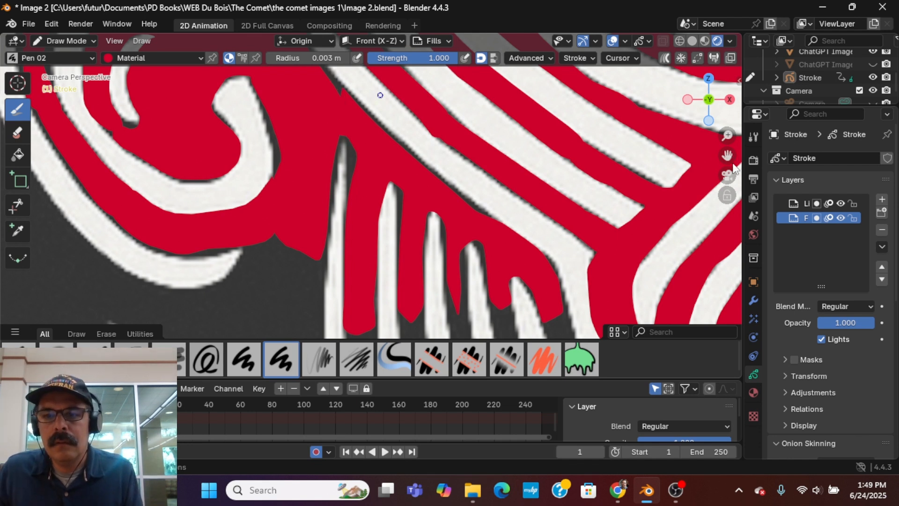
scroll(380, 95, "up", 2)
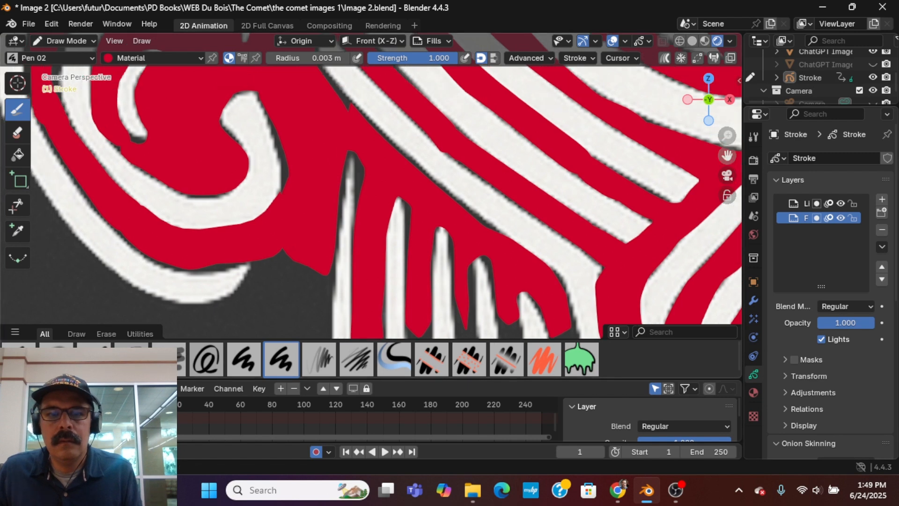
left_click_drag(728, 155, 742, 170)
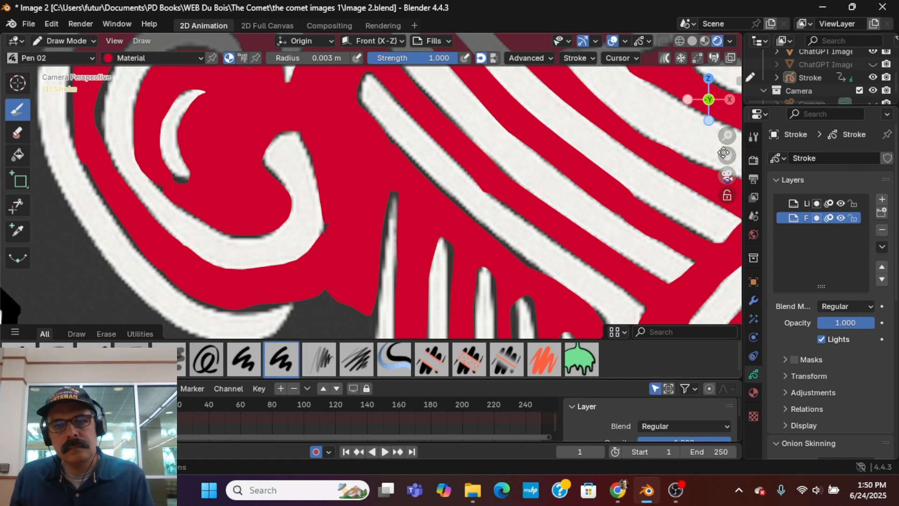
left_click_drag(727, 155, 714, 56)
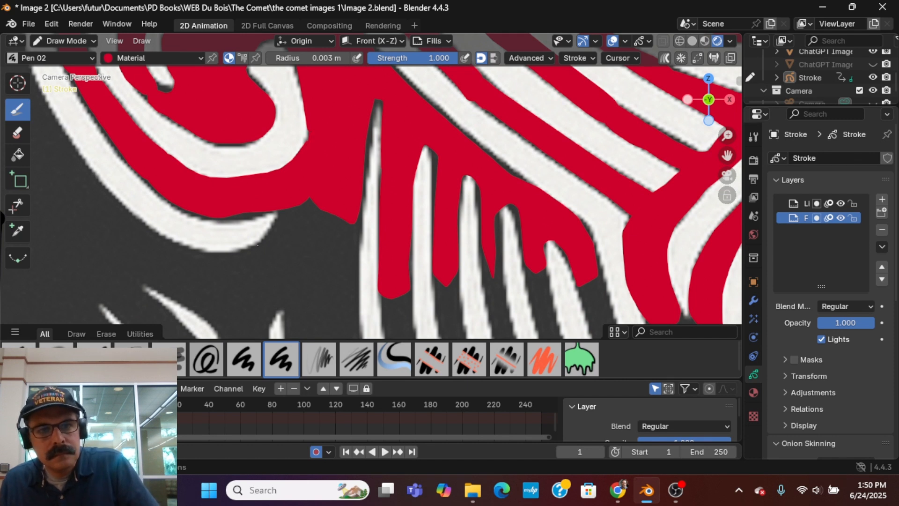
Fill the dark area below the ear and the curved white band, up to the first tall white spike, with red.
mouse_move(239, 252)
left_mouse_down()
mouse_move(278, 215)
mouse_move(201, 270)
left_mouse_up()
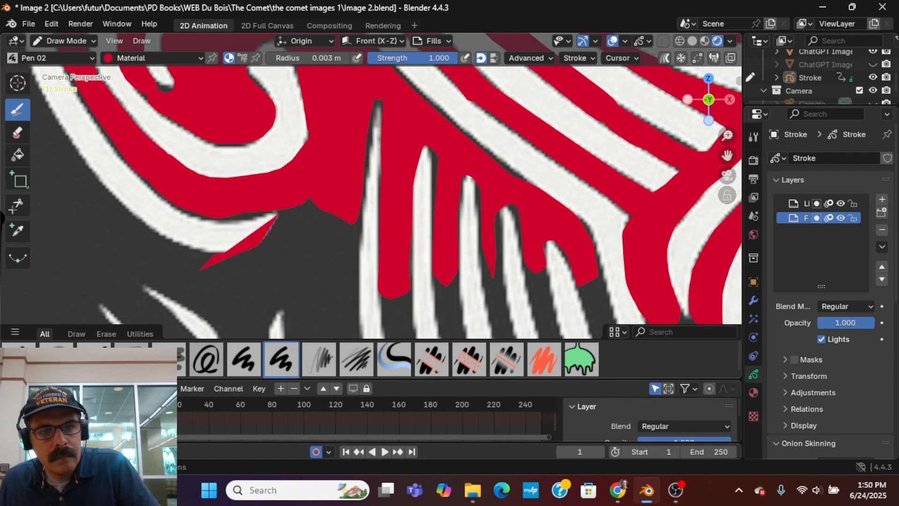
mouse_move(210, 326)
left_mouse_down()
mouse_move(234, 337)
mouse_move(333, 341)
left_mouse_up()
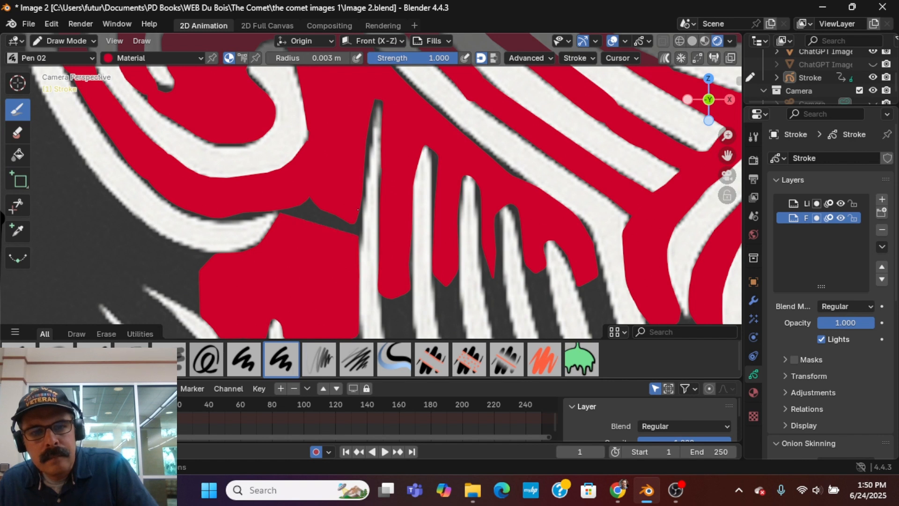
left_click_drag(354, 176, 286, 187)
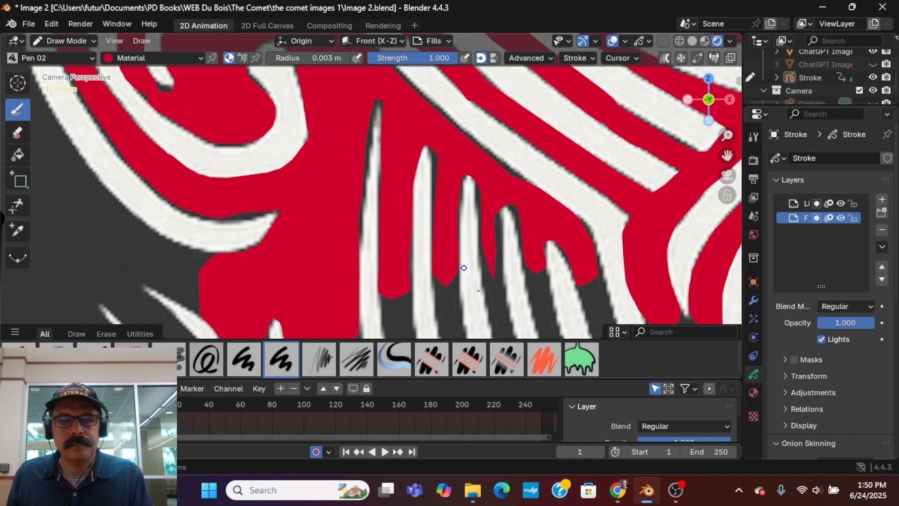
Save the changes to Image 2.blend.
scroll(478, 289, "down", 4)
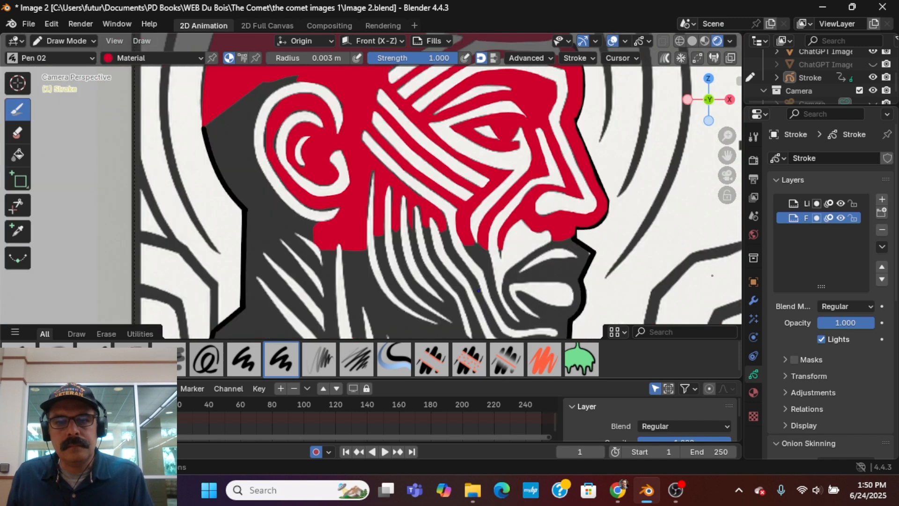
left_click(29, 24)
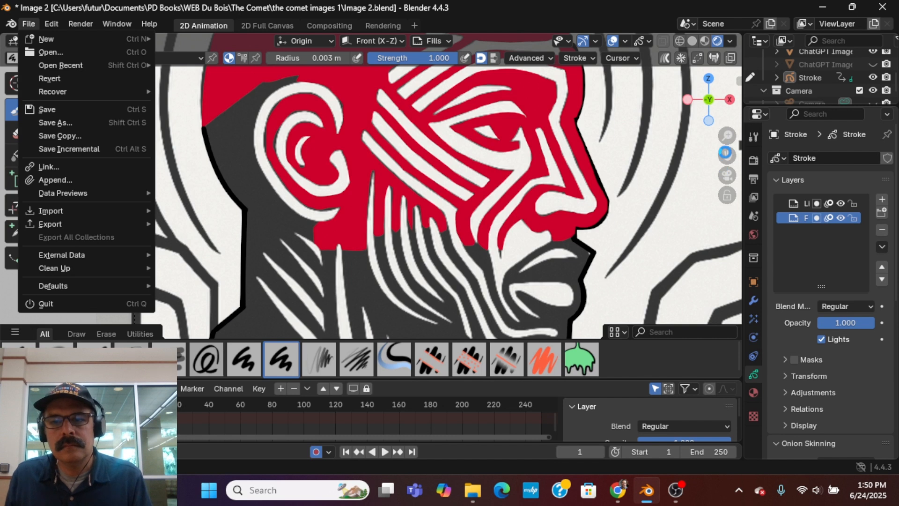
key("ctrl+s")
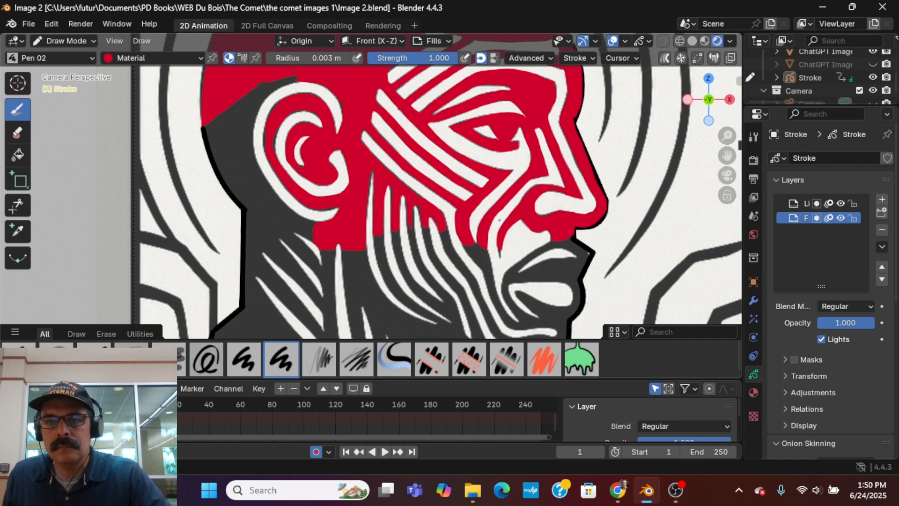
Hide the reference image of the man's head and show the one with the long-haired woman's profile.
middle_click_drag(500, 220, 397, 177, "shift")
scroll(537, 175, "down", 10)
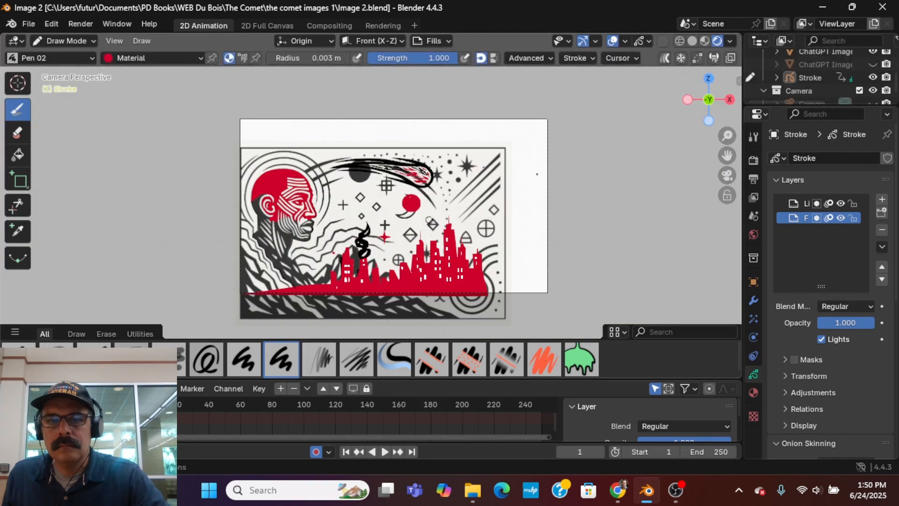
left_click(874, 51)
left_click(873, 64)
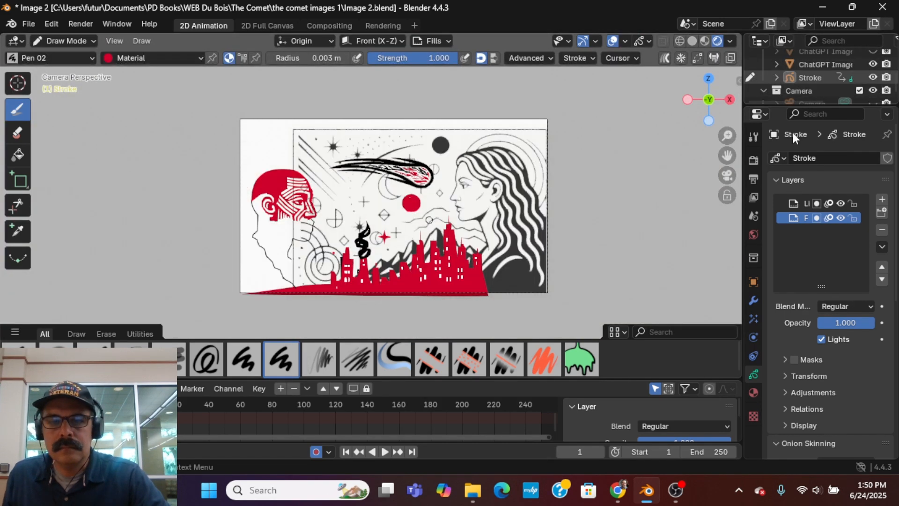
scroll(499, 225, "up", 5)
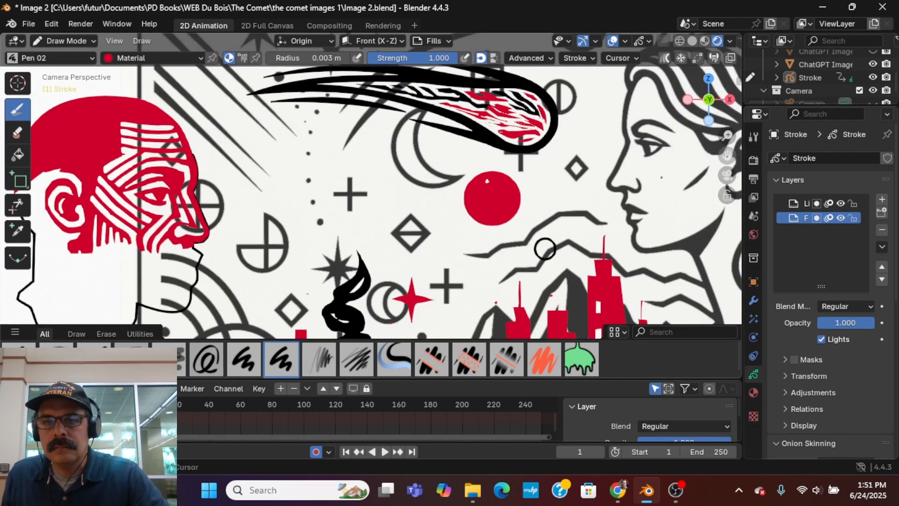
mouse_move(727, 157)
left_mouse_down()
mouse_move(492, 189)
mouse_move(505, 214)
left_mouse_up()
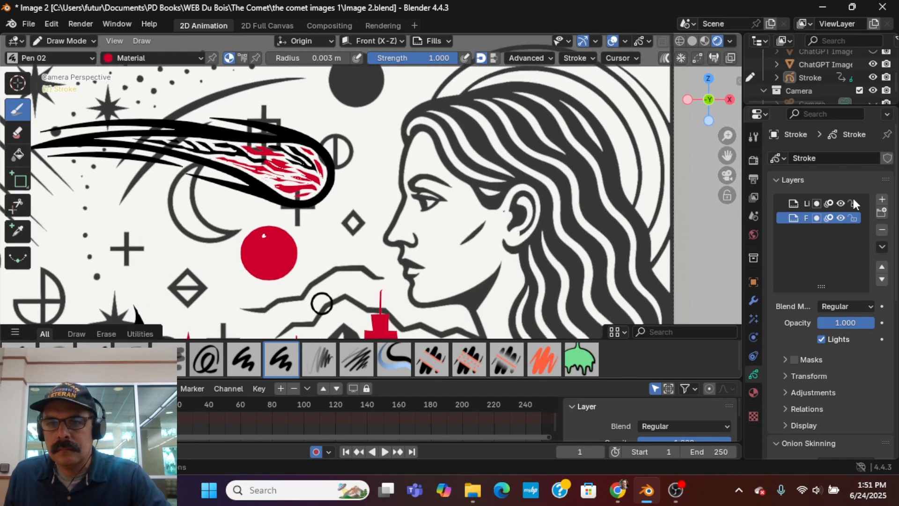
Prepare to draw arcs on the Lines layer with the Solid Stroke material and the Arc tool.
left_click(789, 203)
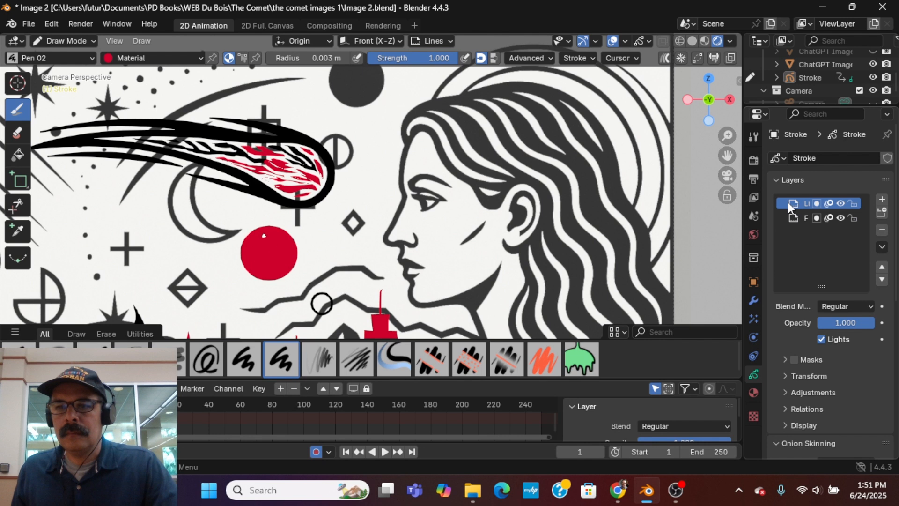
left_click(754, 392)
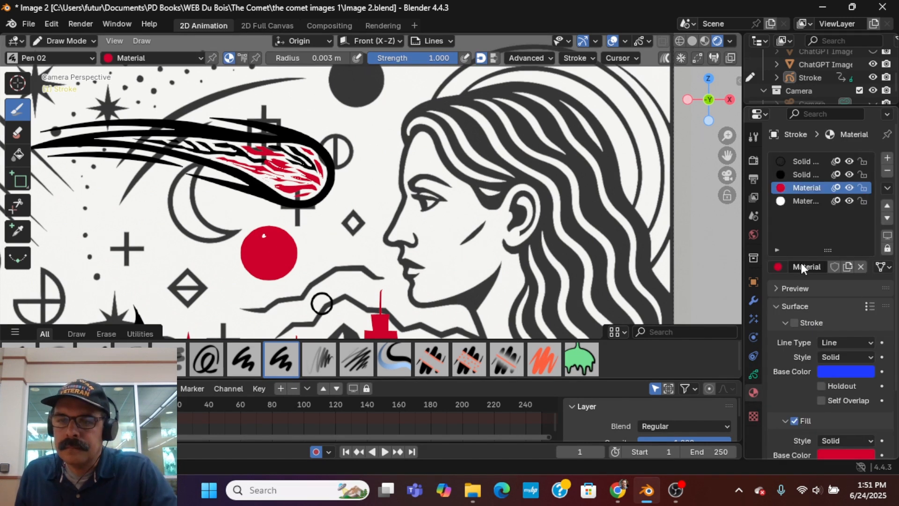
left_click(805, 162)
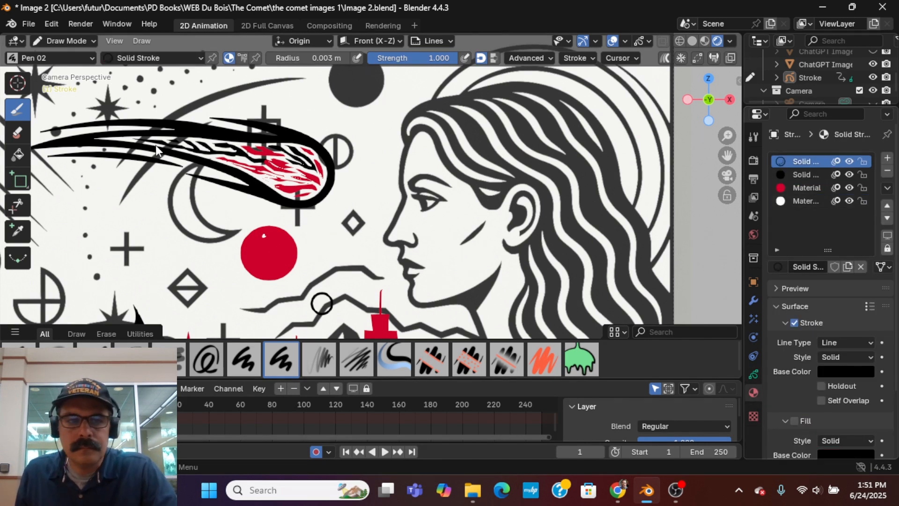
left_click(18, 183)
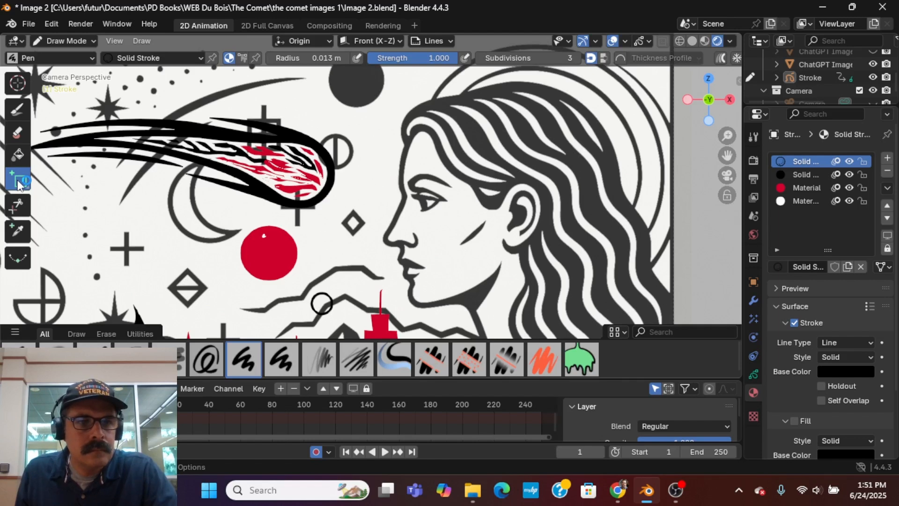
left_click(19, 182)
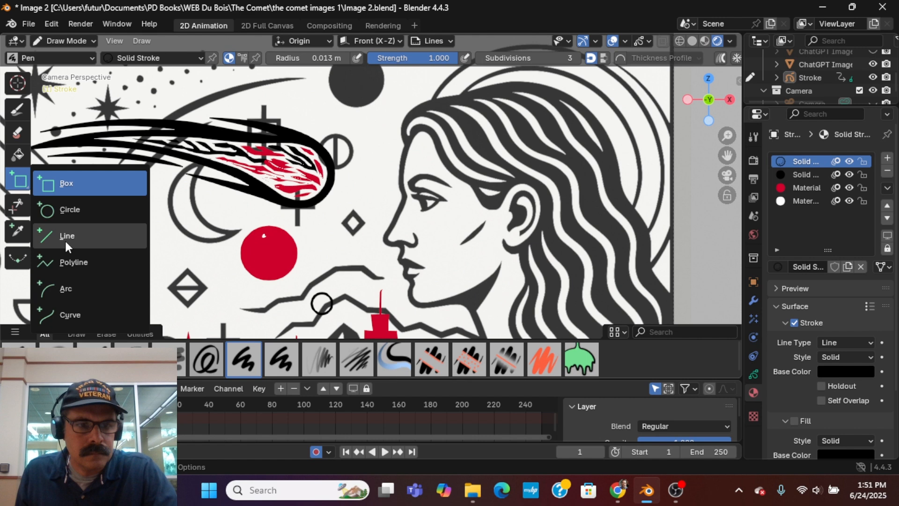
left_click(64, 285)
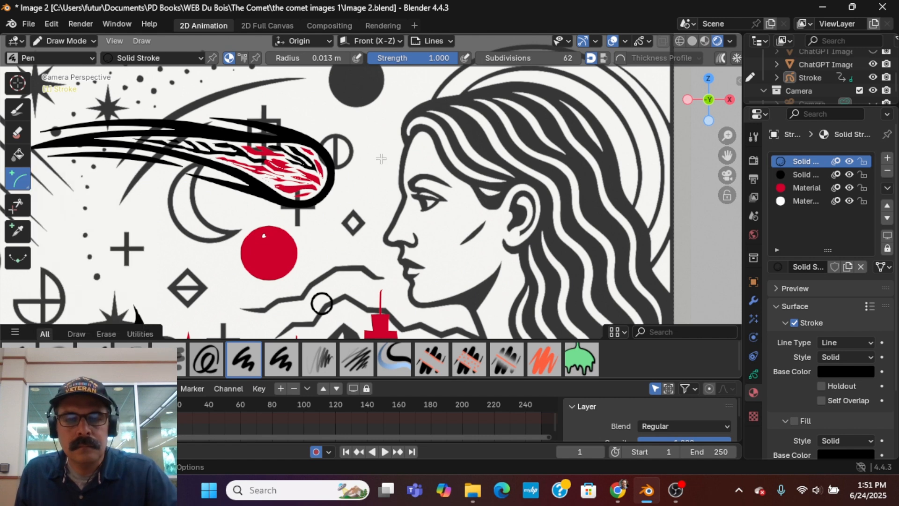
Draw an arc along the woman's forehead from the hairline to the top of the nose, bending it to match the reference outline.
scroll(382, 159, "up", 1)
scroll(423, 144, "up", 3)
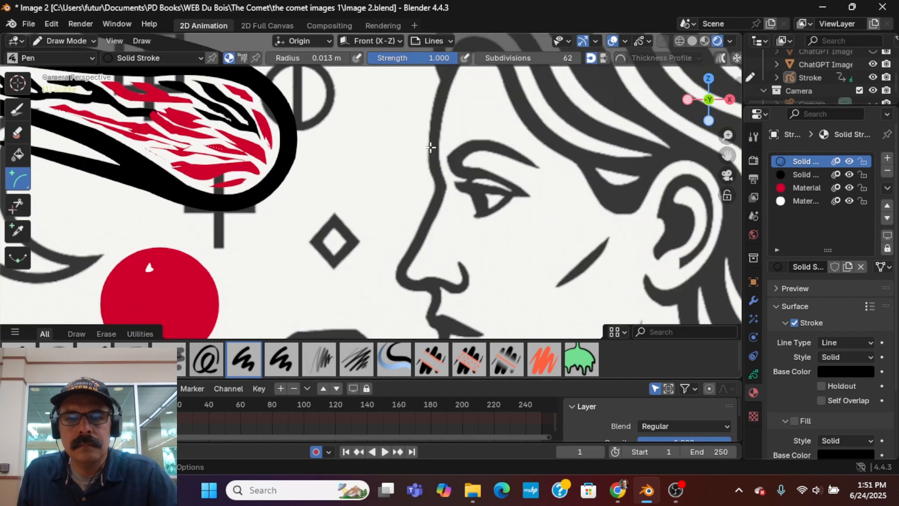
scroll(429, 147, "up", 1)
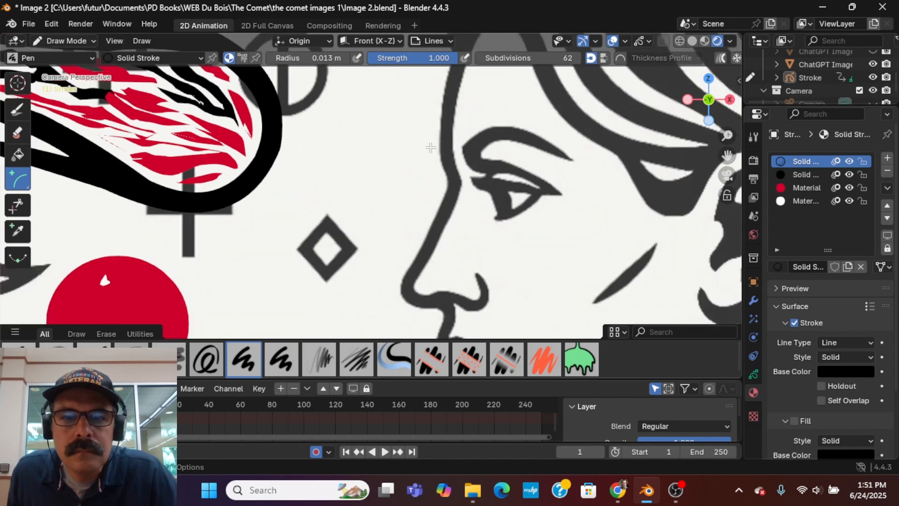
scroll(431, 148, "down", 1)
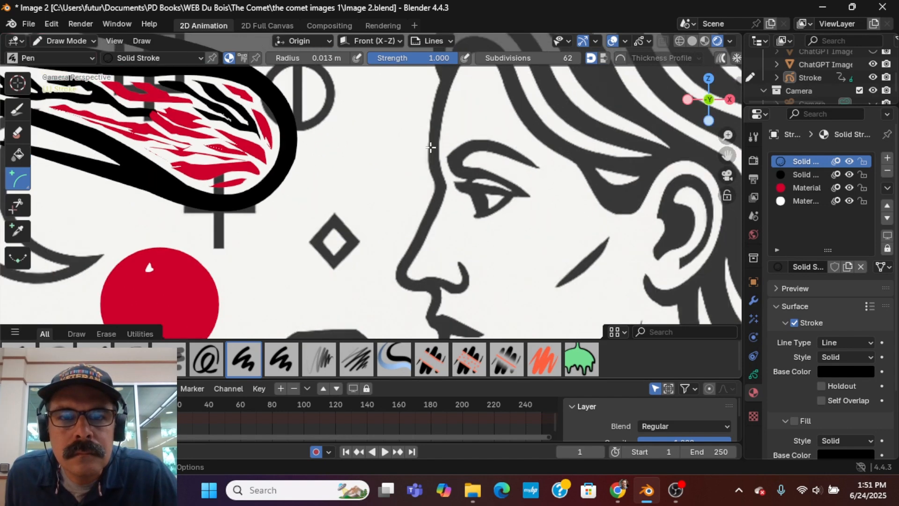
scroll(431, 152, "down", 1)
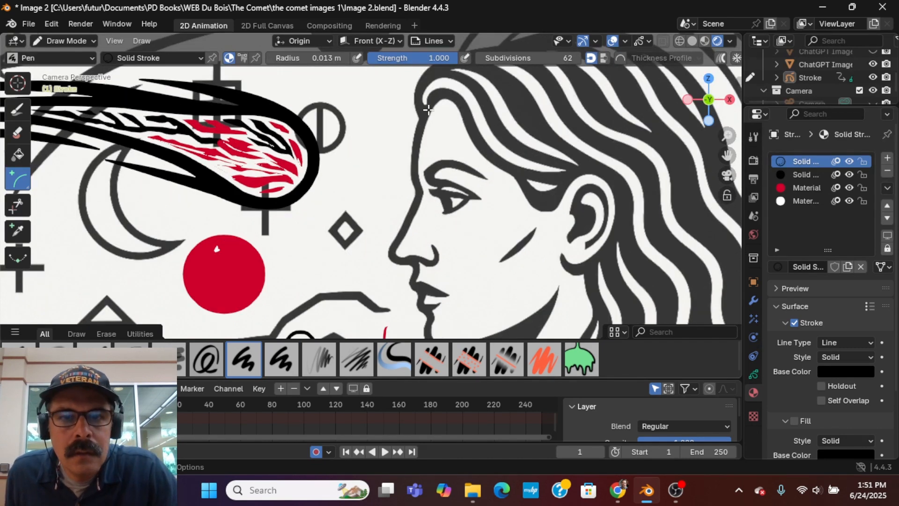
mouse_move(425, 112)
left_mouse_down()
mouse_move(412, 152)
mouse_move(420, 192)
left_mouse_up()
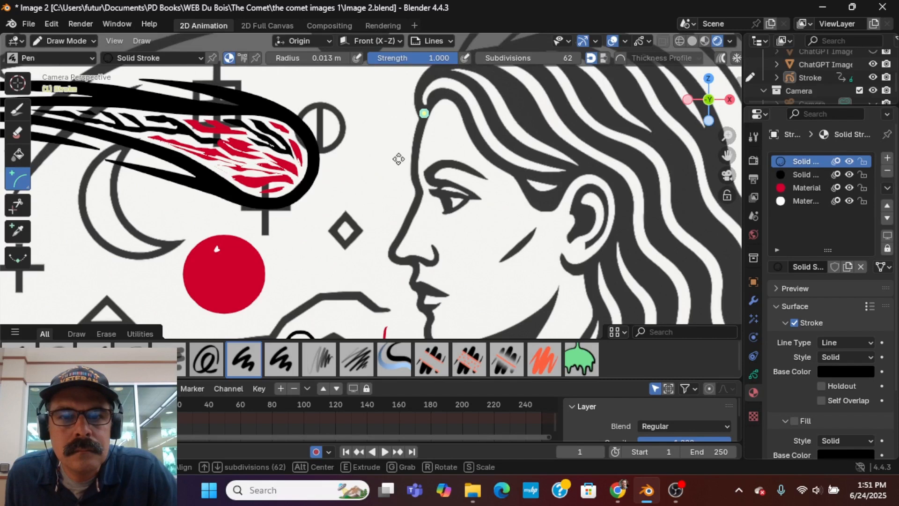
left_click_drag(424, 113, 420, 192)
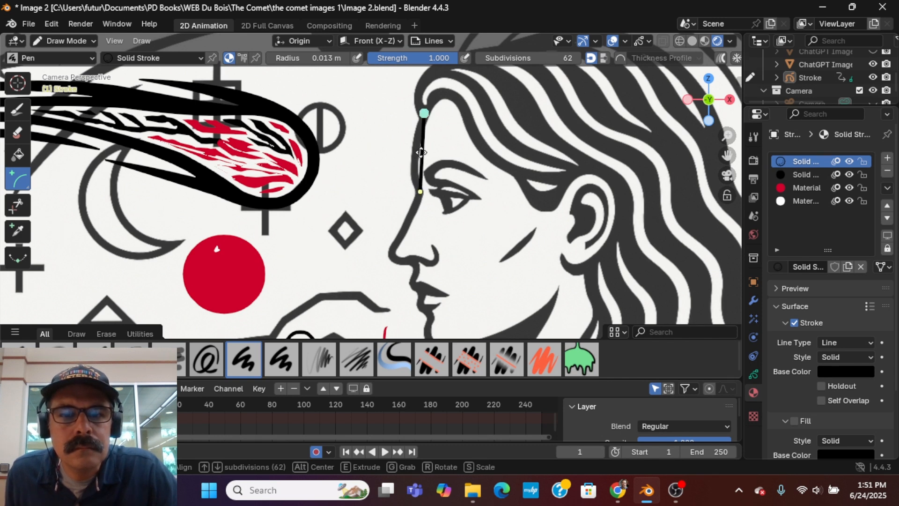
left_click_drag(422, 152, 402, 204)
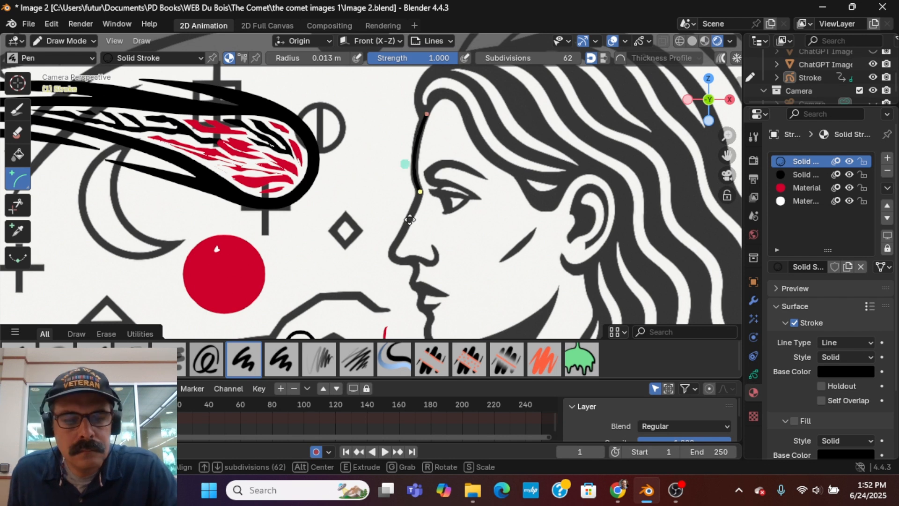
Extend the profile line down the bridge of the nose and curve it around the nose tip.
key("e")
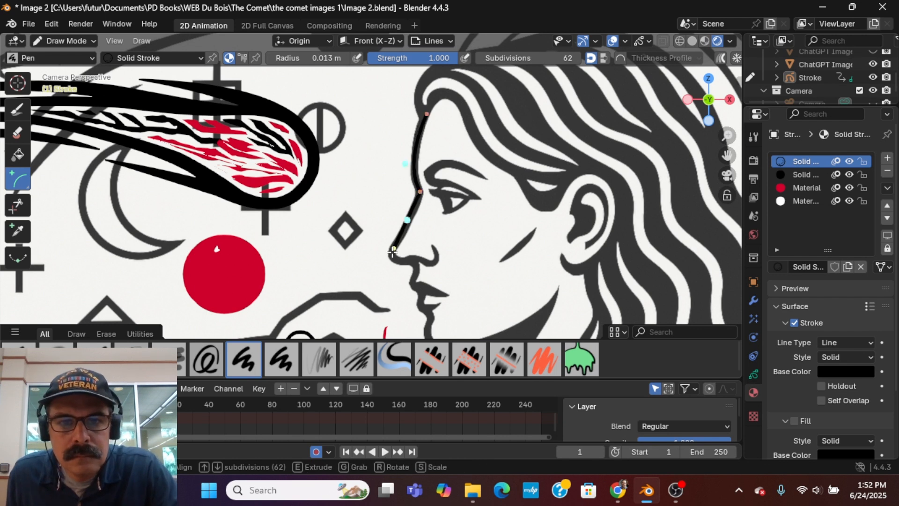
left_click(393, 252)
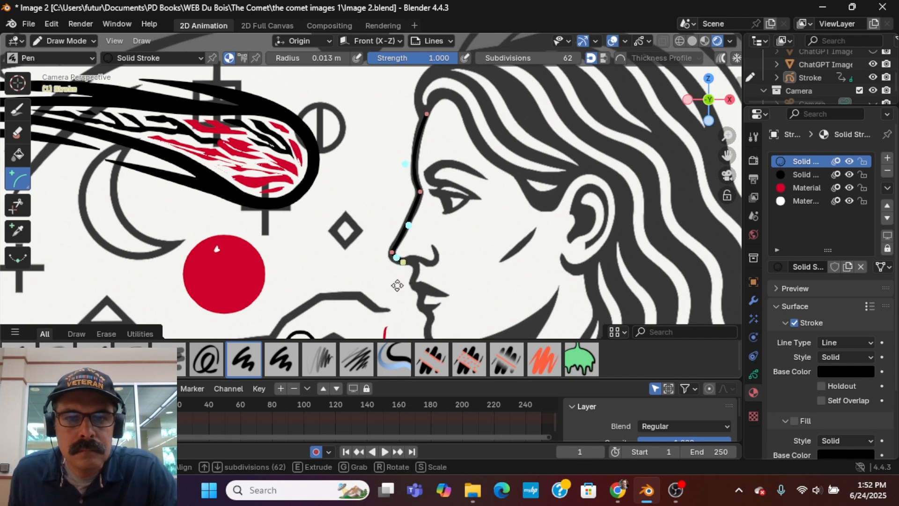
scroll(397, 285, "up", 3)
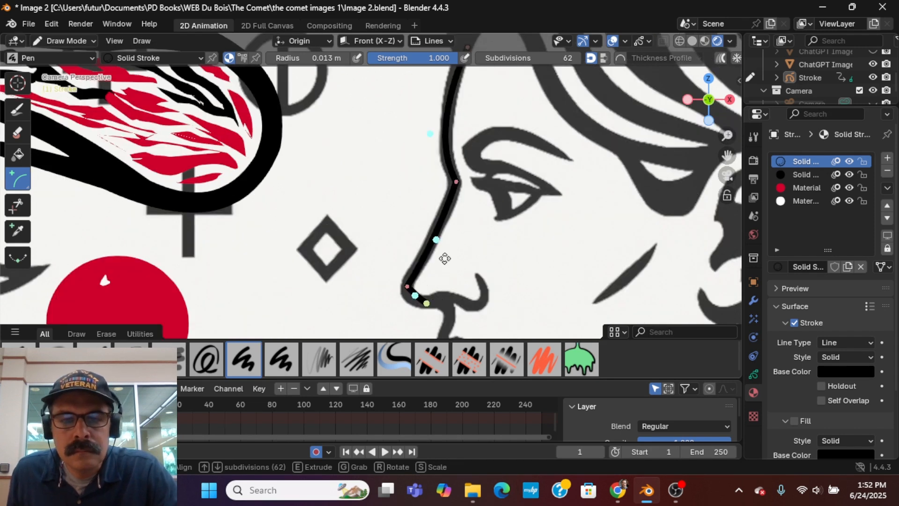
scroll(443, 287, "down", 3, "shift")
scroll(383, 173, "right", 2, "shift")
scroll(383, 173, "down", 2, "shift")
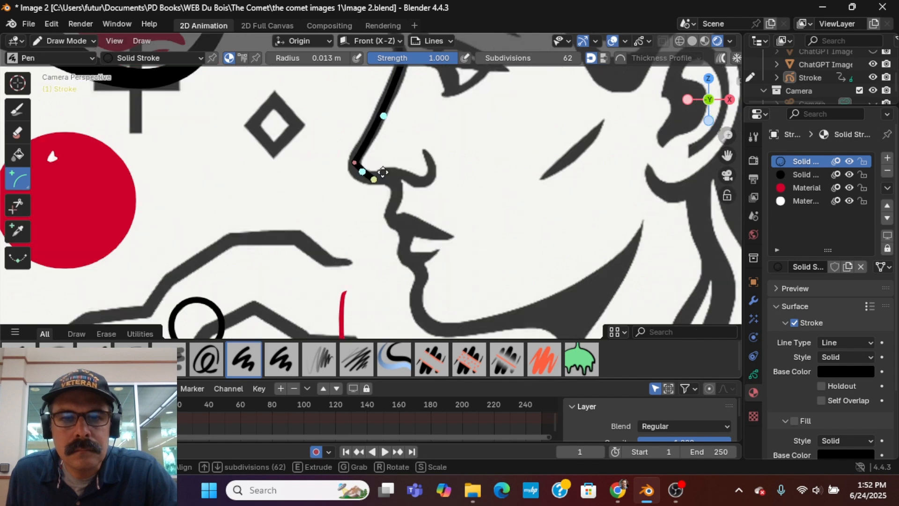
scroll(373, 180, "up", 4)
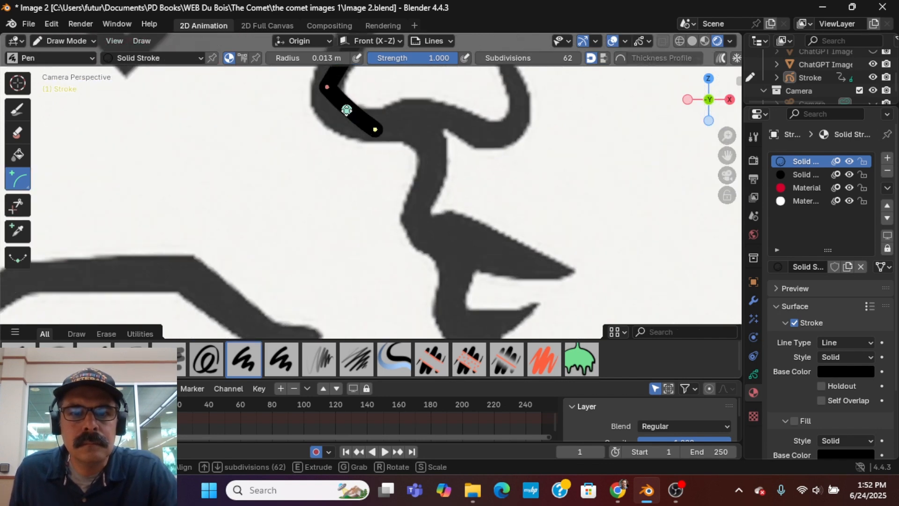
left_click_drag(346, 110, 321, 118)
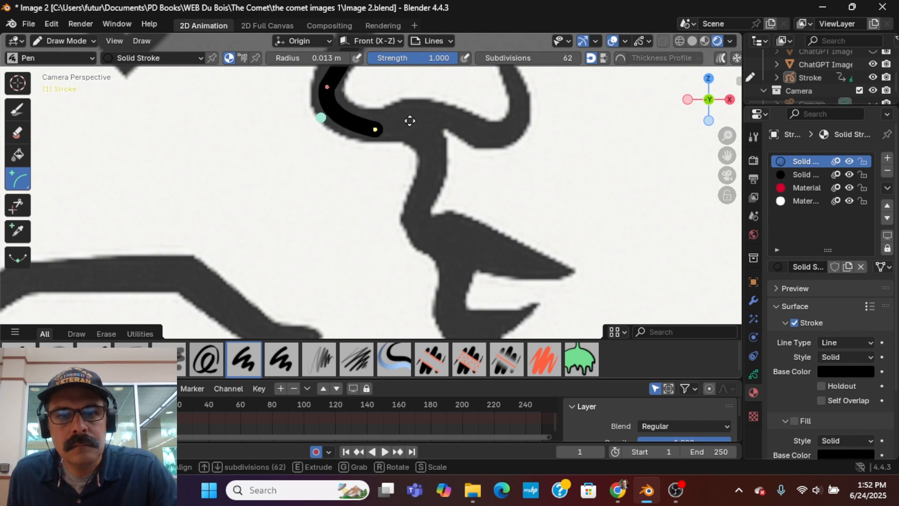
Extend the line in curved segments along the underside of the nose and around the lower edge of the nostril.
key("e")
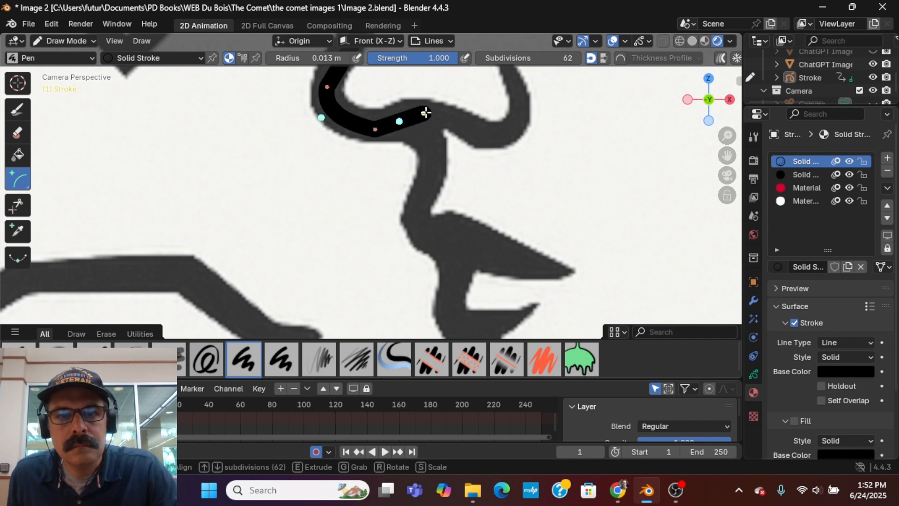
left_click(426, 112)
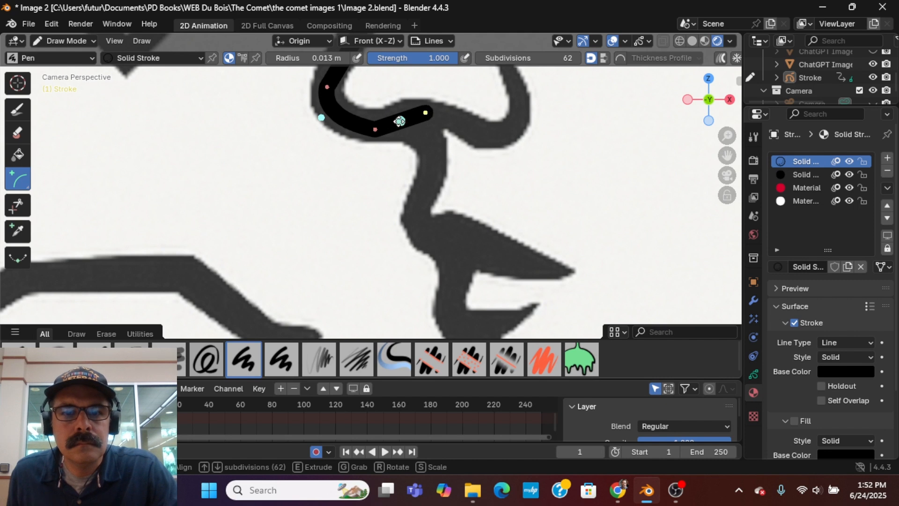
left_click_drag(399, 121, 400, 112)
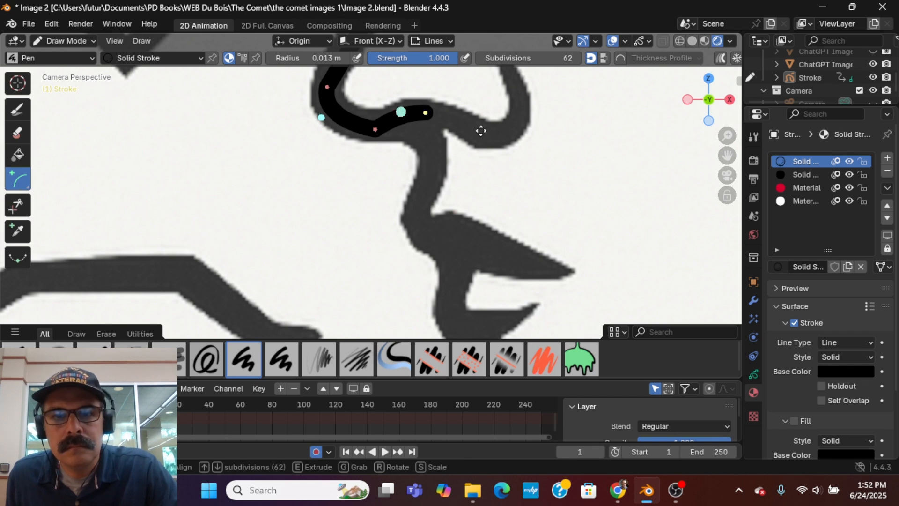
key("e")
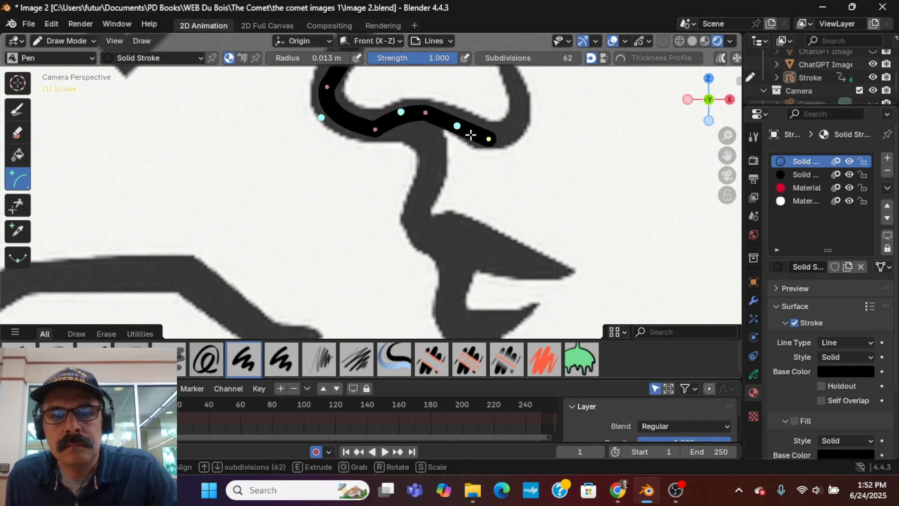
left_click_drag(457, 124, 456, 117)
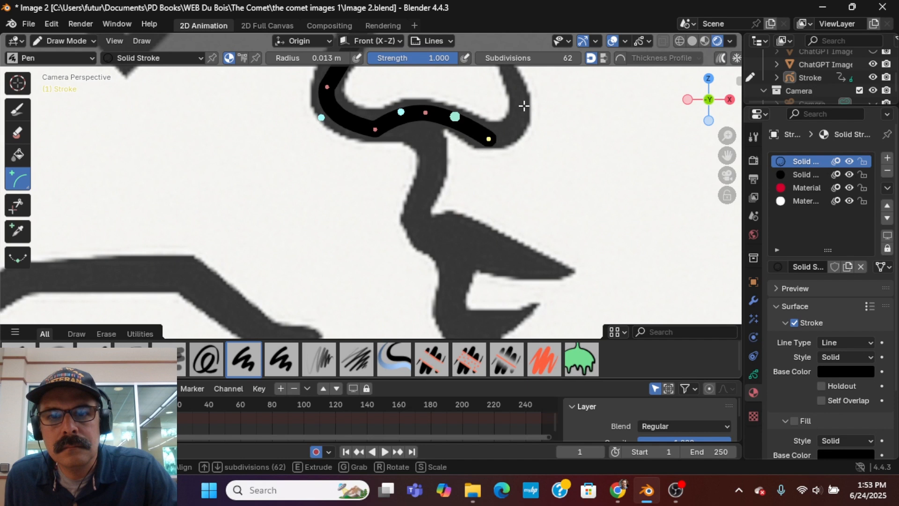
key("e")
left_click_drag(508, 123, 513, 146)
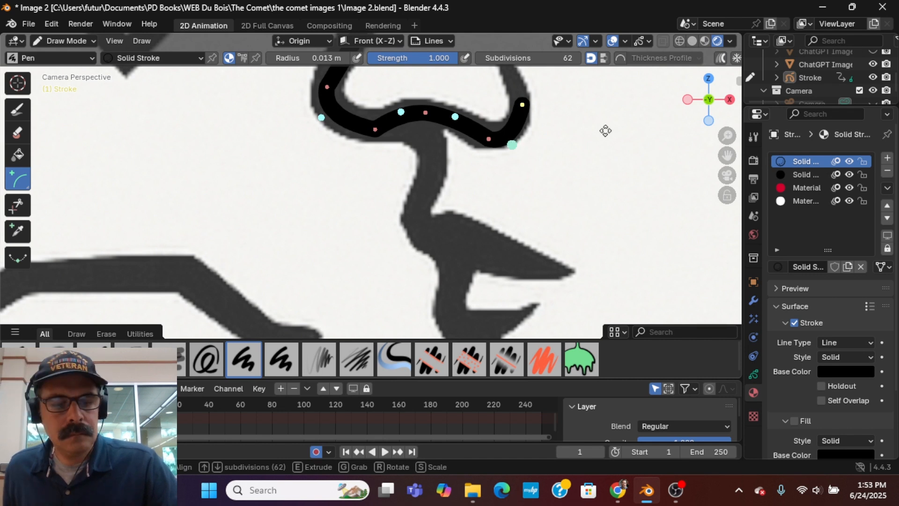
Extend the nose line up around the outer nostril to the tip of its curl and finish the stroke.
middle_click_drag(611, 178, 617, 250, "shift")
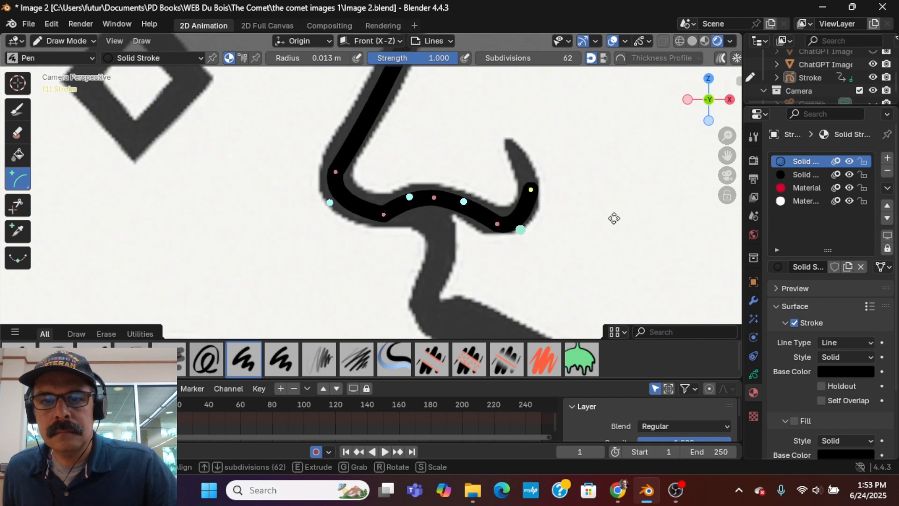
left_click(511, 153)
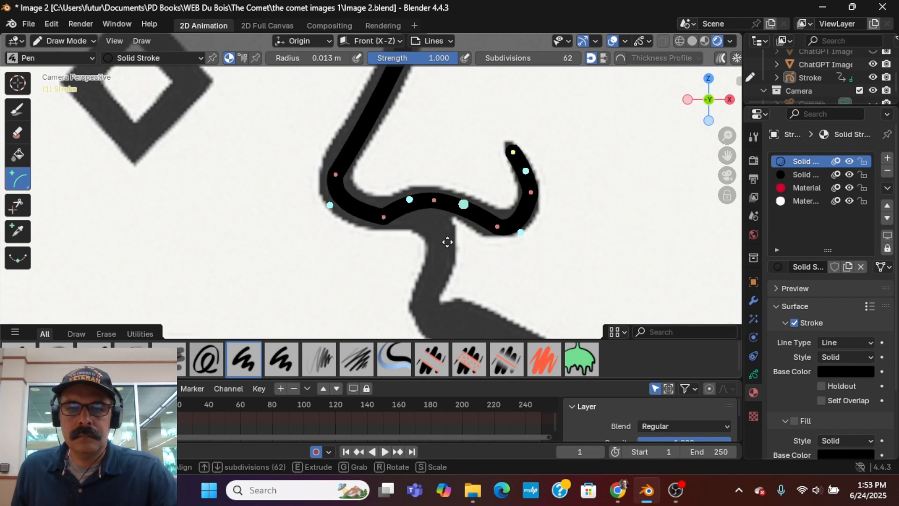
key("Return")
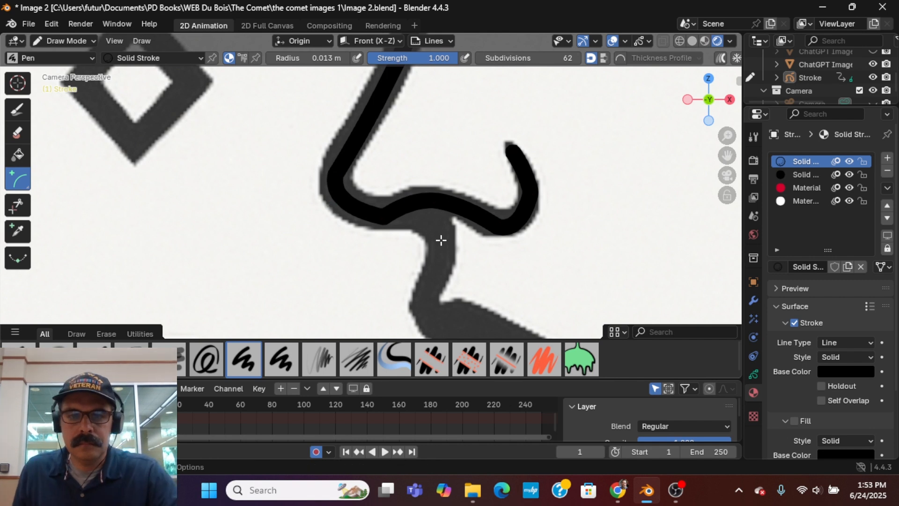
Draw an arc from the underside of the nose down to the upper lip, bending it to match the reference outline.
left_click(426, 212)
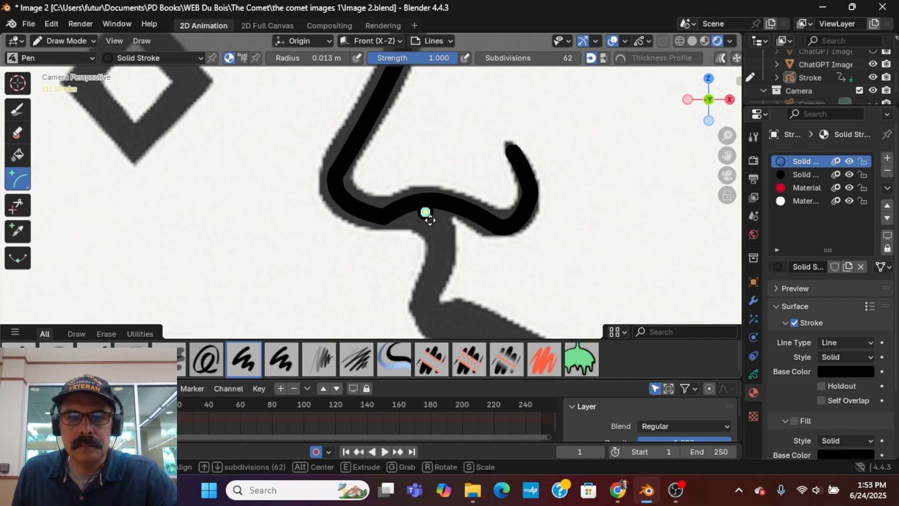
mouse_move(426, 212)
left_mouse_down()
mouse_move(437, 264)
mouse_move(426, 303)
left_mouse_up()
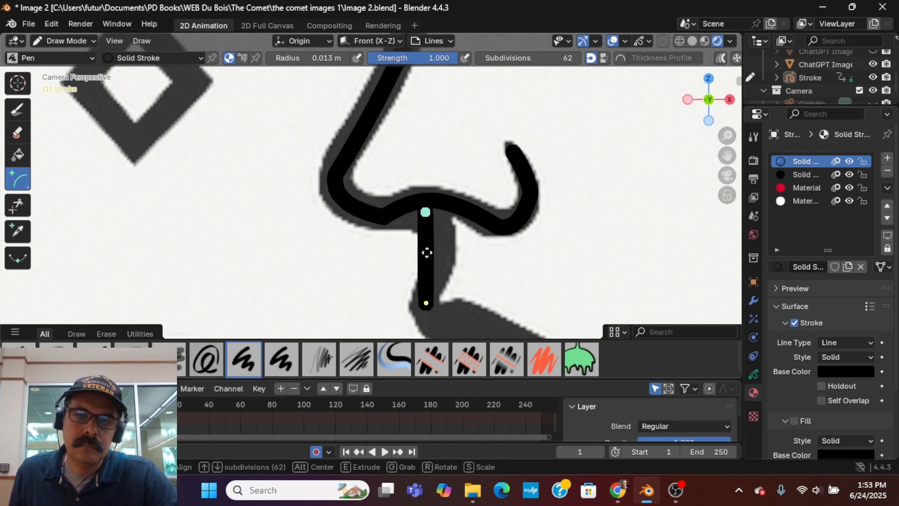
mouse_move(434, 251)
left_mouse_down()
mouse_move(450, 249)
mouse_move(449, 279)
mouse_move(464, 279)
left_mouse_up()
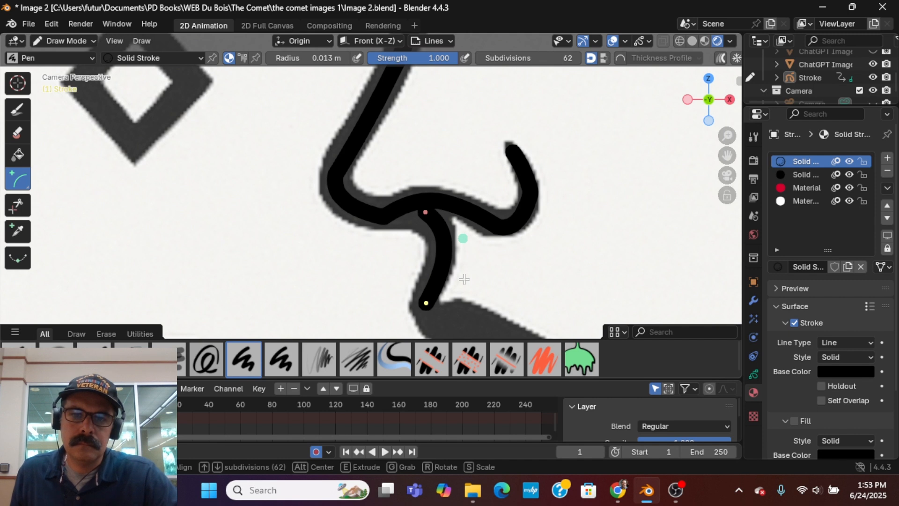
middle_click_drag(480, 252, 477, 196, "shift")
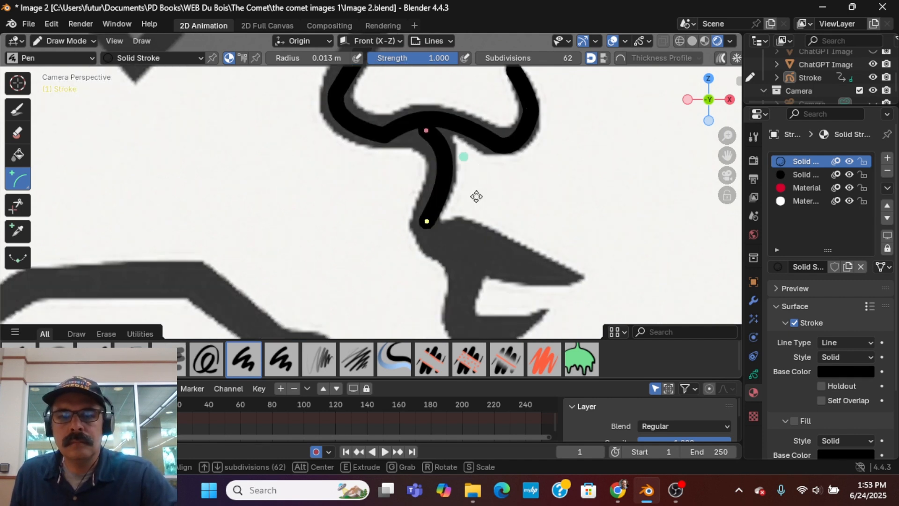